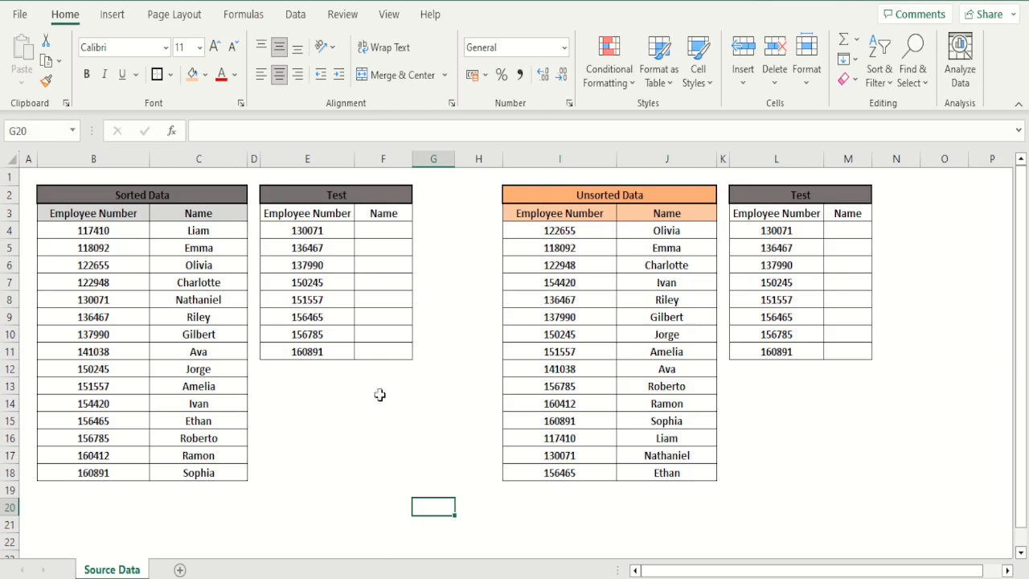
{"action": "left_click", "coordinate": [334, 416]}
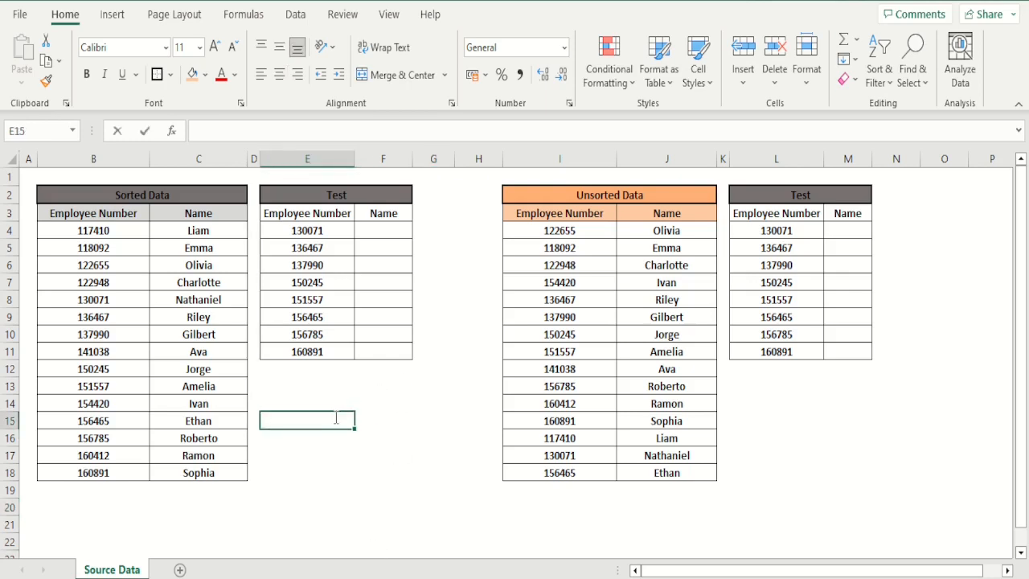
{"action": "type", "text": "=vl"}
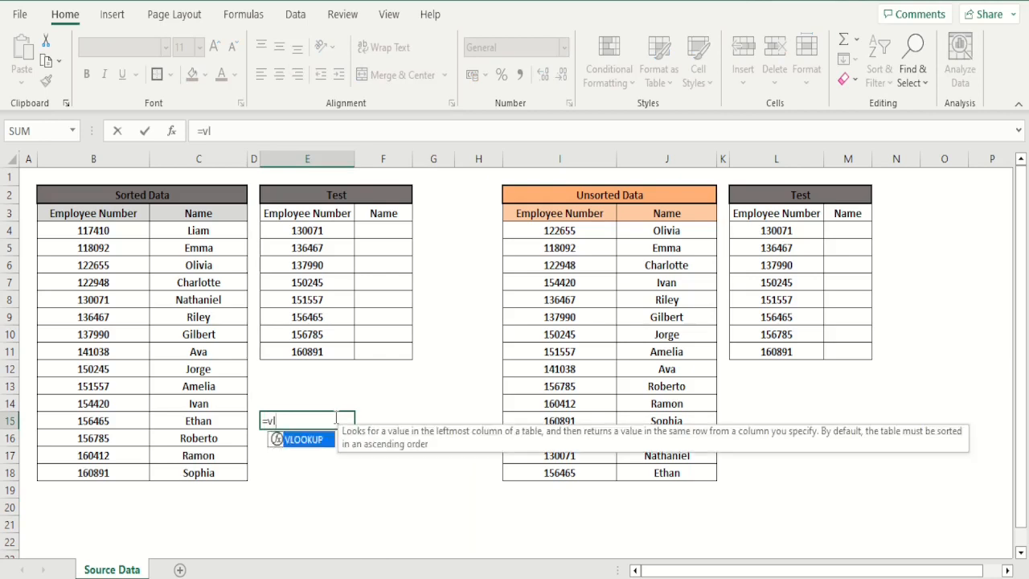
{"action": "type", "text": "ookup("}
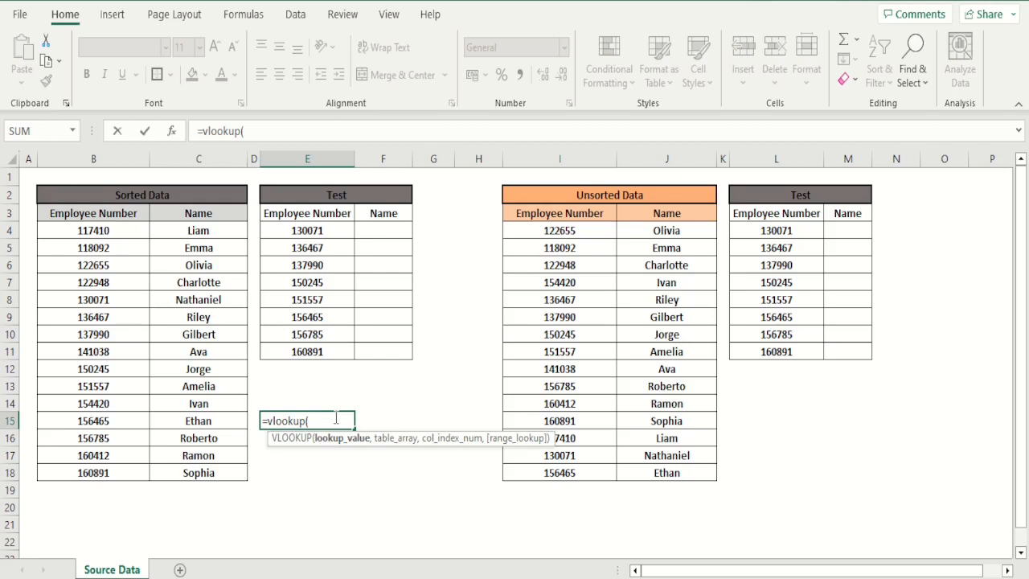
{"action": "key", "text": "BackSpace"}
{"action": "key", "text": "BackSpace"}
{"action": "key", "text": "BackSpace"}
{"action": "key", "text": "BackSpace"}
{"action": "key", "text": "BackSpace"}
{"action": "key", "text": "BackSpace"}
{"action": "key", "text": "BackSpace"}
{"action": "key", "text": "BackSpace"}
{"action": "key", "text": "BackSpace"}
{"action": "key", "text": "Escape"}
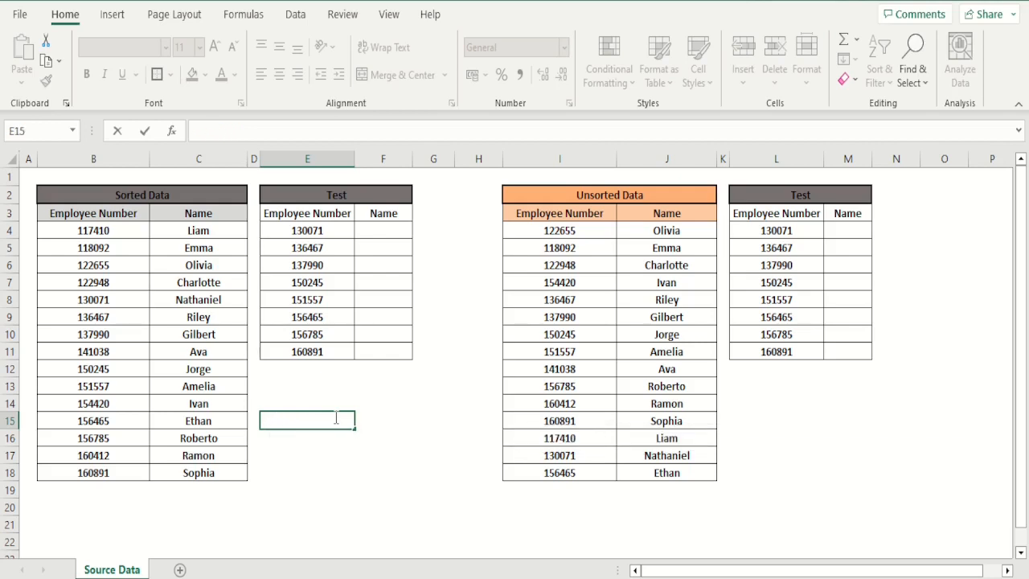
- Compare the first two employee numbers in the sorted-side Test table with their matching rows and names in the Sorted Data table
{"action": "left_click", "coordinate": [426, 249]}
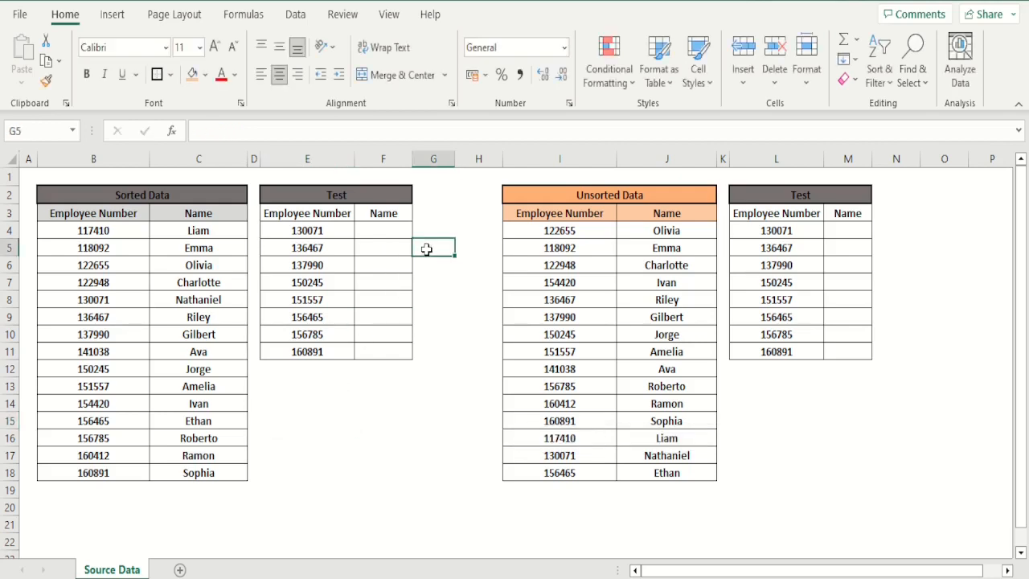
{"action": "left_click_drag", "start_coordinate": [335, 231], "coordinate": [334, 352]}
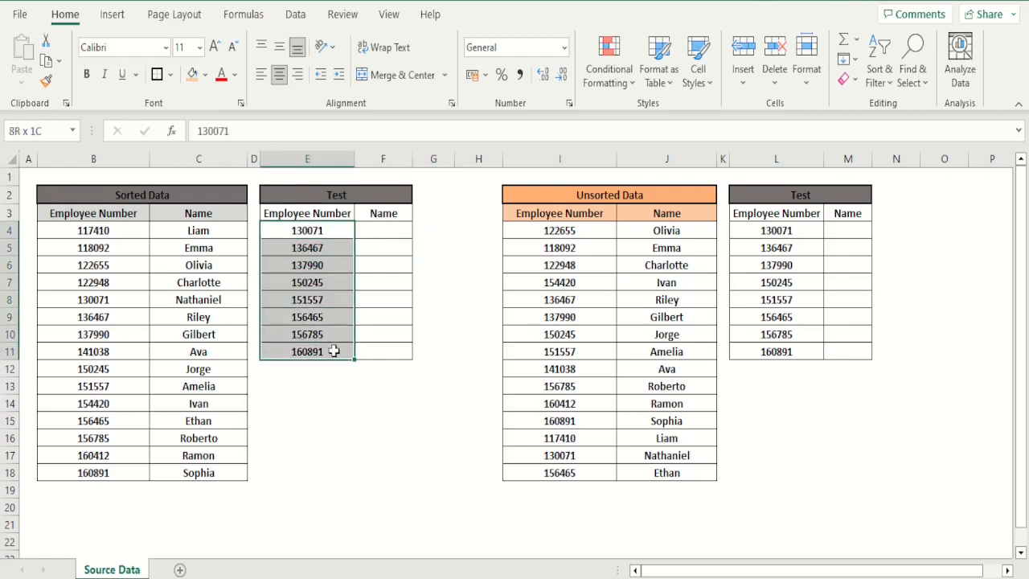
{"action": "left_click", "coordinate": [337, 402]}
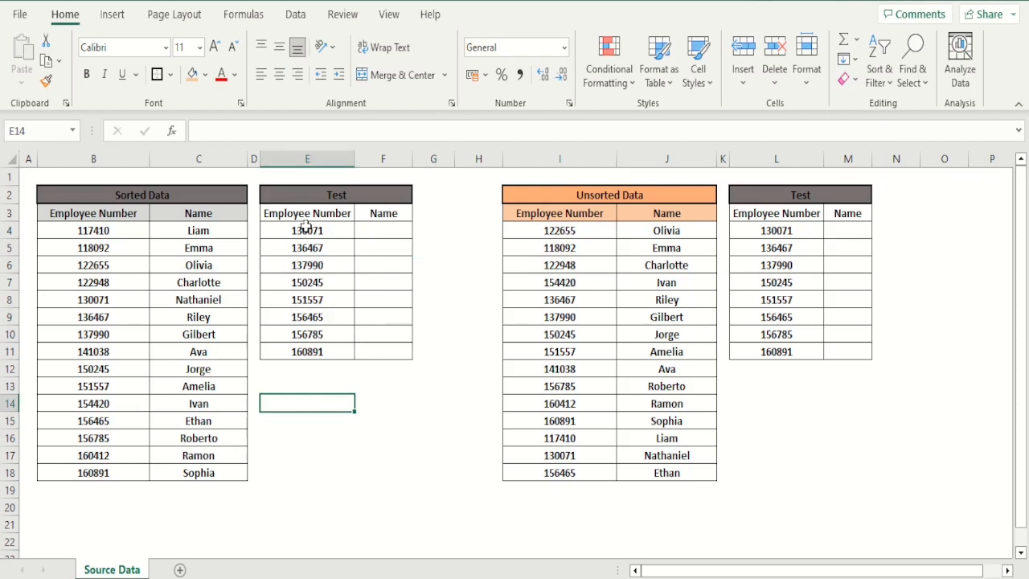
{"action": "left_click", "coordinate": [96, 213]}
{"action": "left_click_drag", "start_coordinate": [96, 213], "coordinate": [206, 475]}
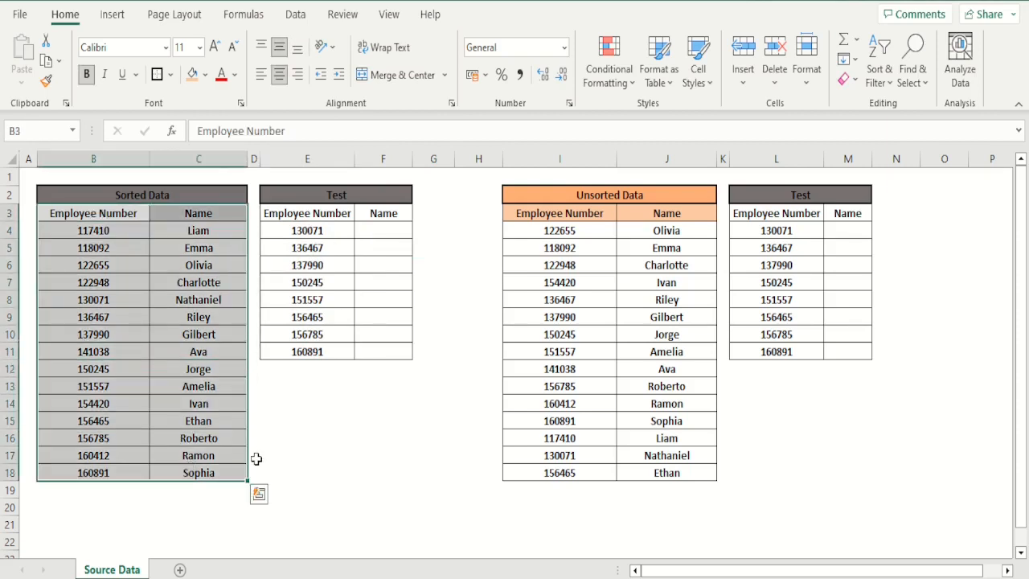
{"action": "left_click", "coordinate": [255, 457]}
{"action": "left_click", "coordinate": [223, 288]}
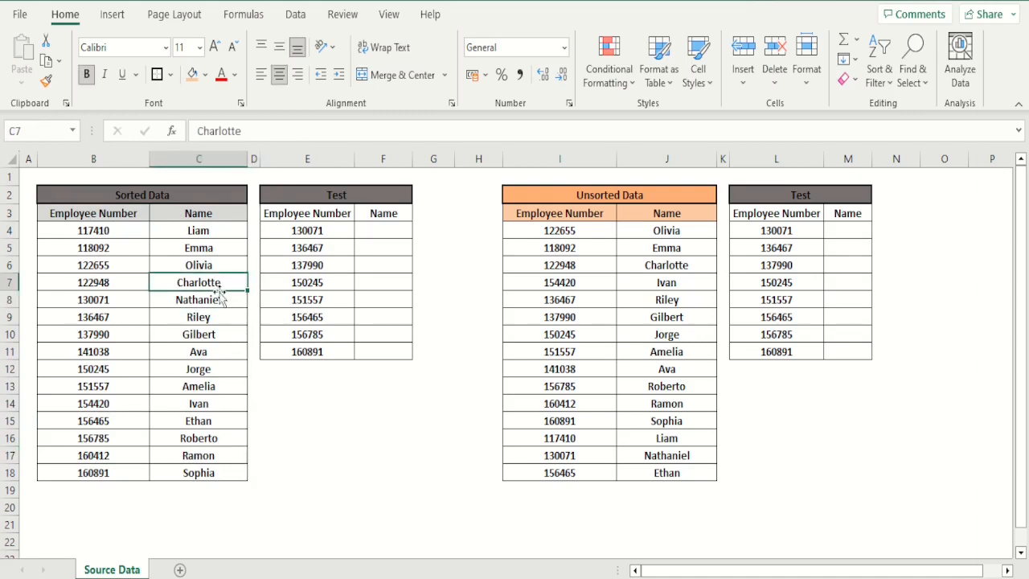
{"action": "left_click", "coordinate": [319, 231]}
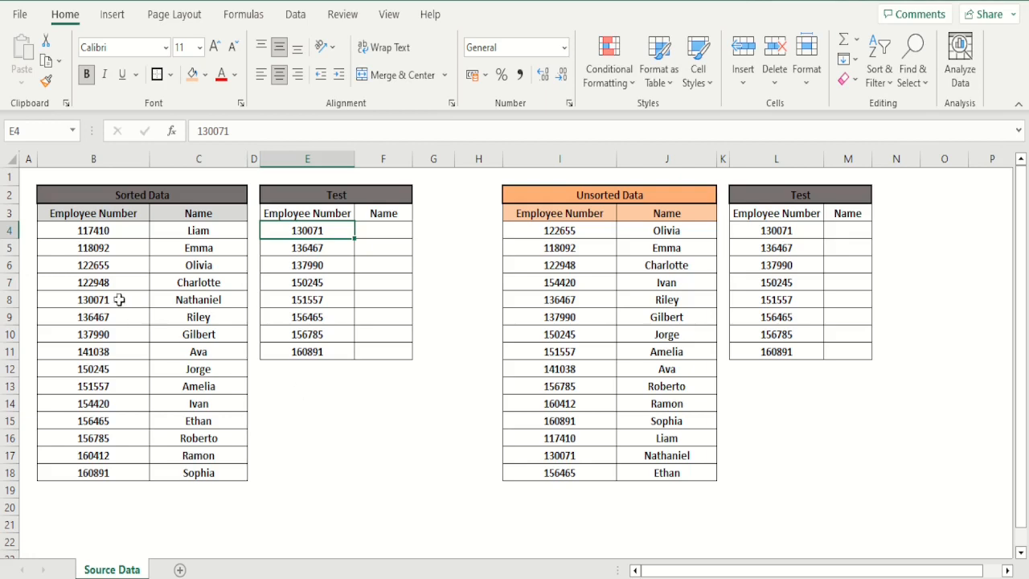
{"action": "left_click", "coordinate": [194, 302]}
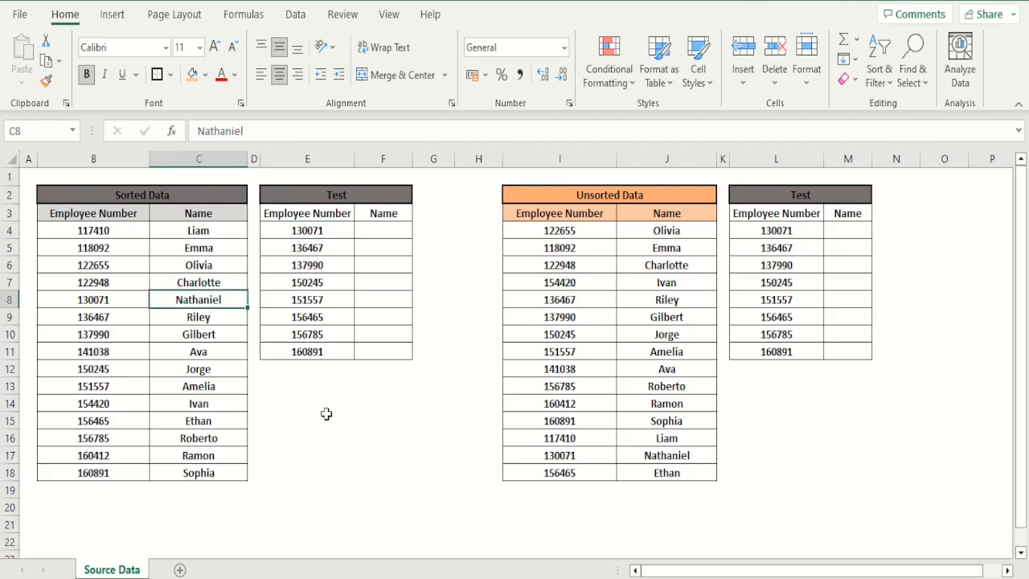
{"action": "left_click", "coordinate": [303, 248]}
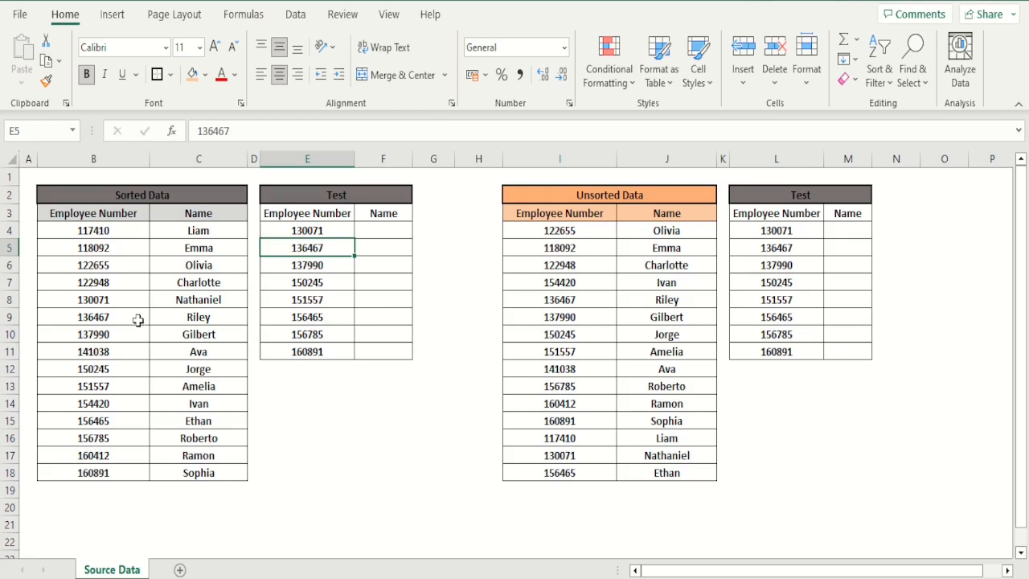
{"action": "left_click", "coordinate": [181, 315]}
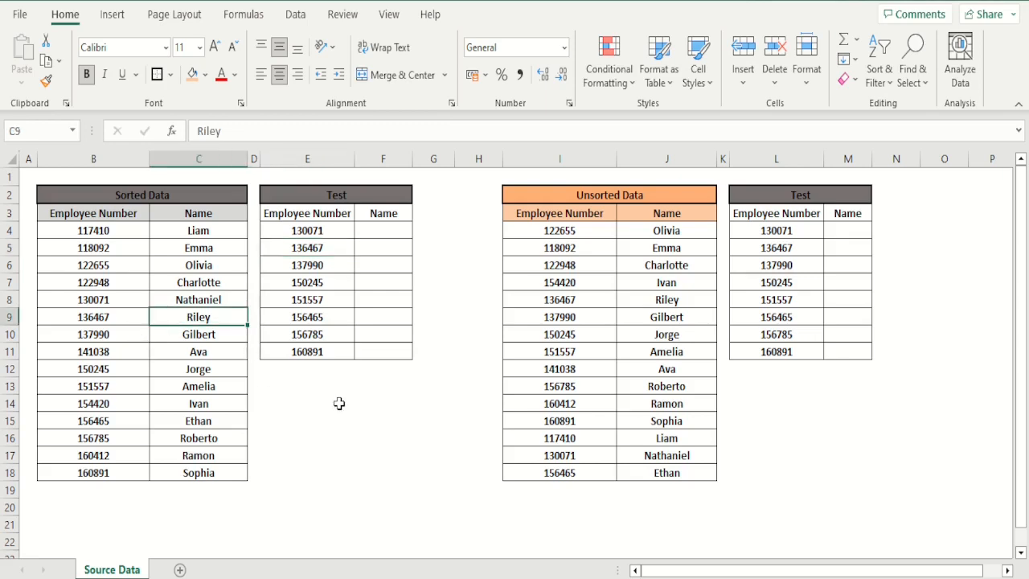
- Begin a VLOOKUP formula in F4 of the sorted-side Test table, using the employee number in E4 as the lookup value
{"action": "left_click", "coordinate": [397, 234]}
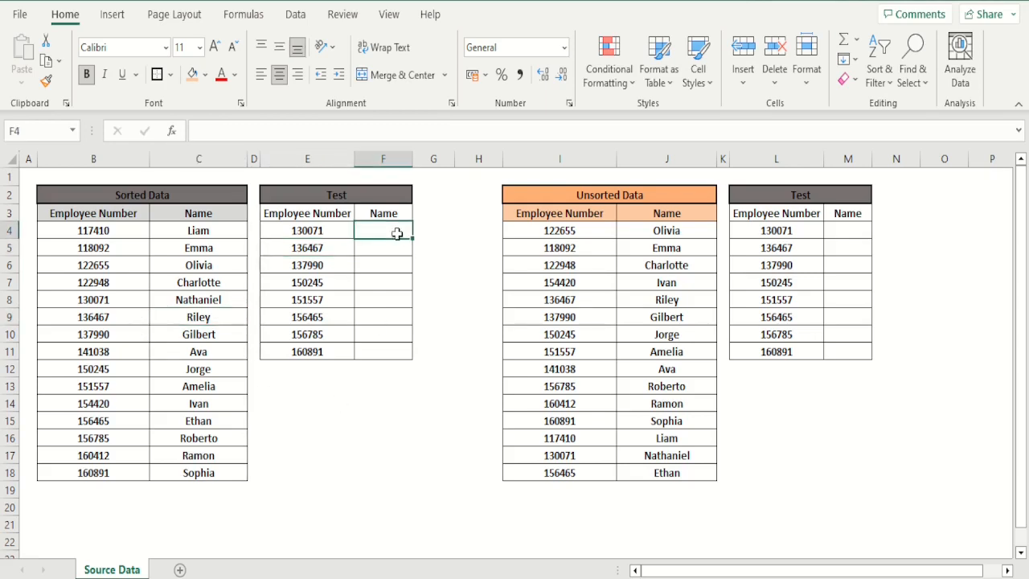
{"action": "type", "text": "=vllo"}
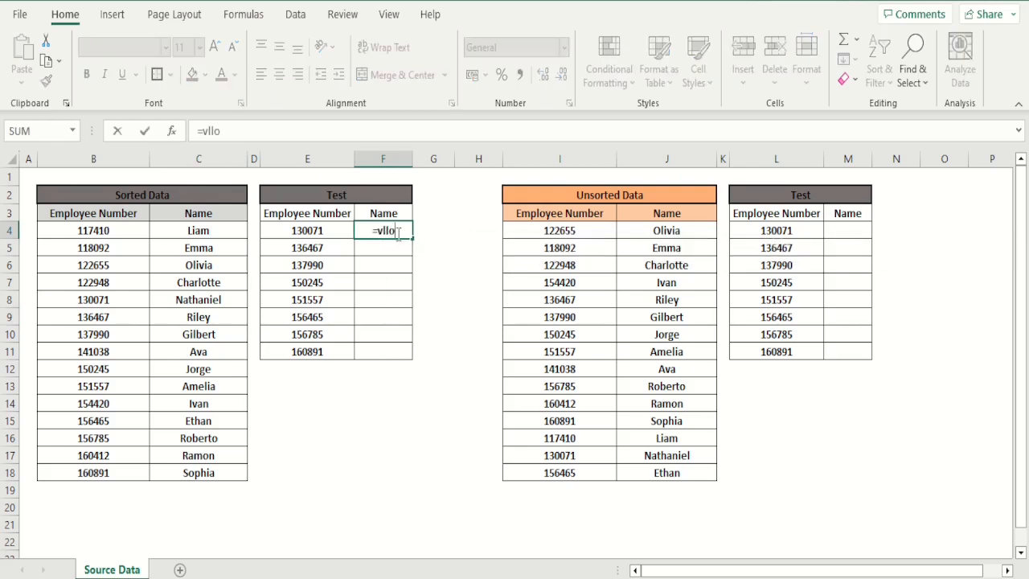
{"action": "key", "text": "BackSpace"}
{"action": "key", "text": "BackSpace"}
{"action": "key", "text": "BackSpace"}
{"action": "type", "text": "oo"}
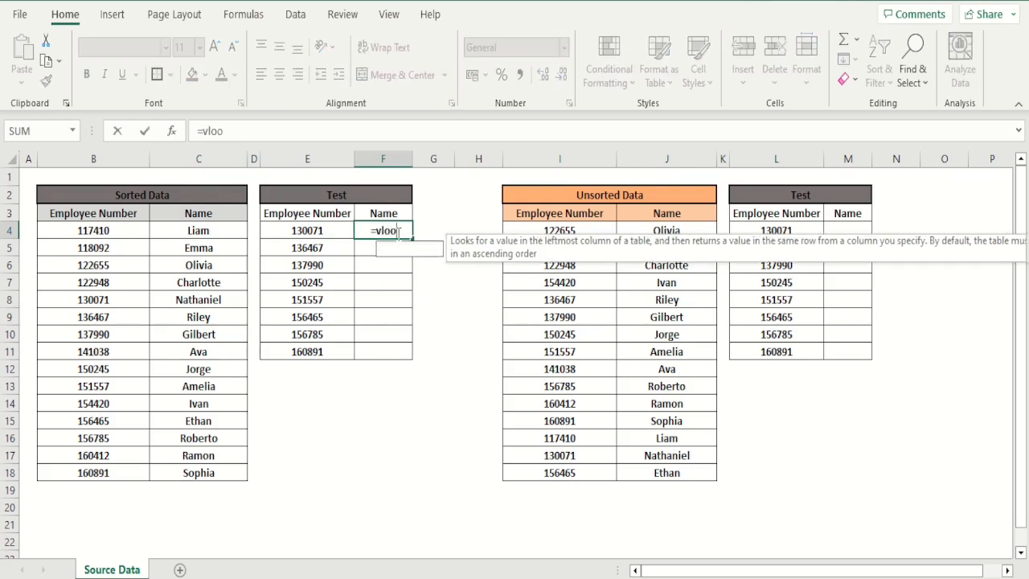
{"action": "type", "text": "kup("}
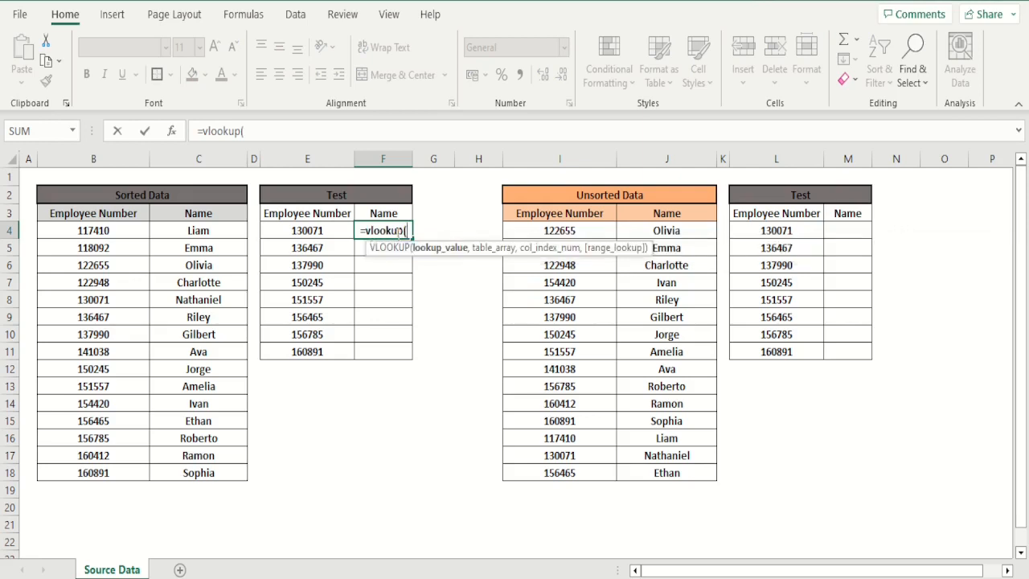
{"action": "left_click", "coordinate": [322, 232]}
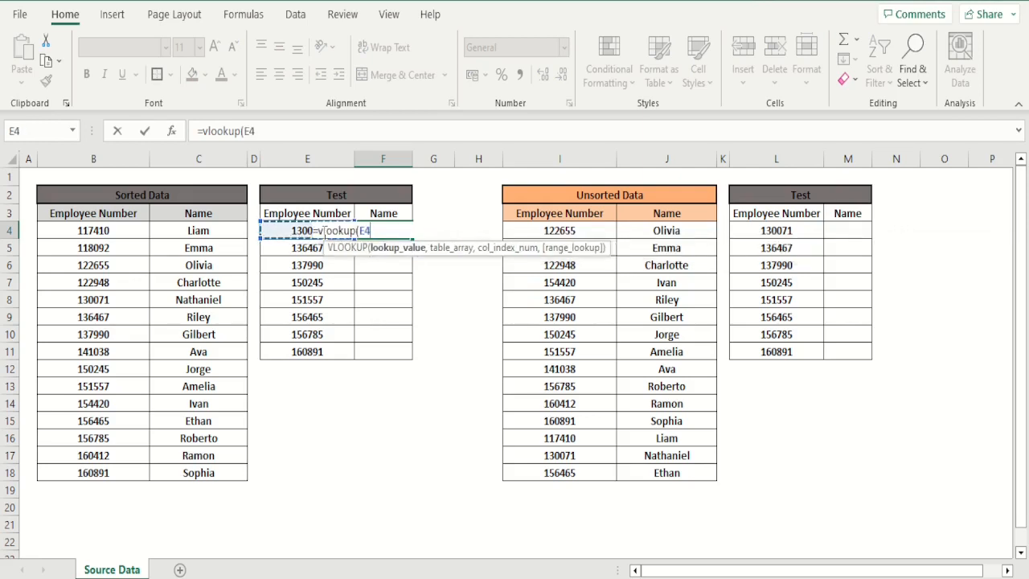
{"action": "type", "text": ","}
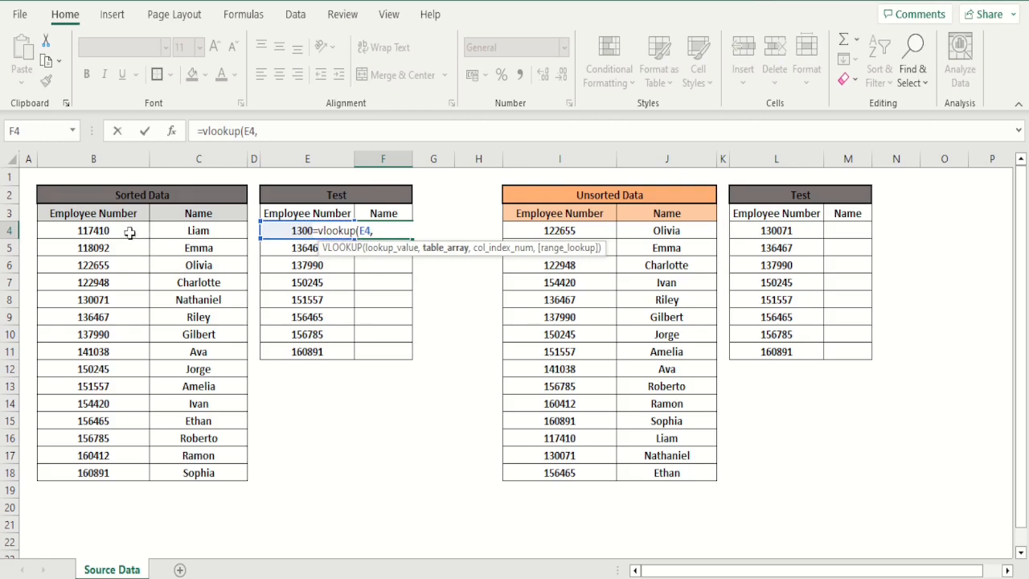
- Complete the F4 formula with table array B4:C18, column index 2 and range lookup 1 for an approximate match
{"action": "left_click_drag", "start_coordinate": [129, 232], "coordinate": [205, 467]}
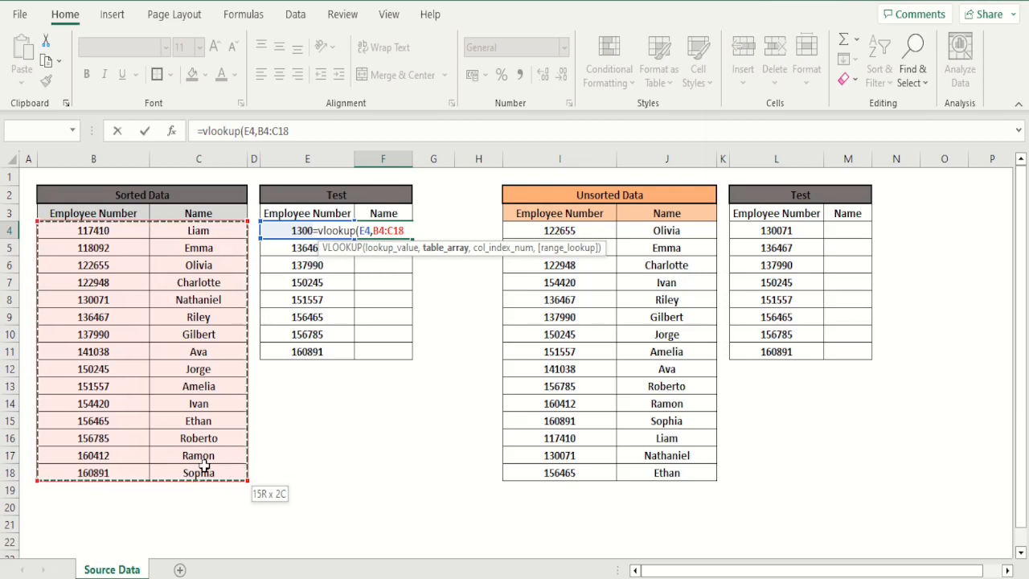
{"action": "left_click_drag", "start_coordinate": [204, 464], "coordinate": [204, 464]}
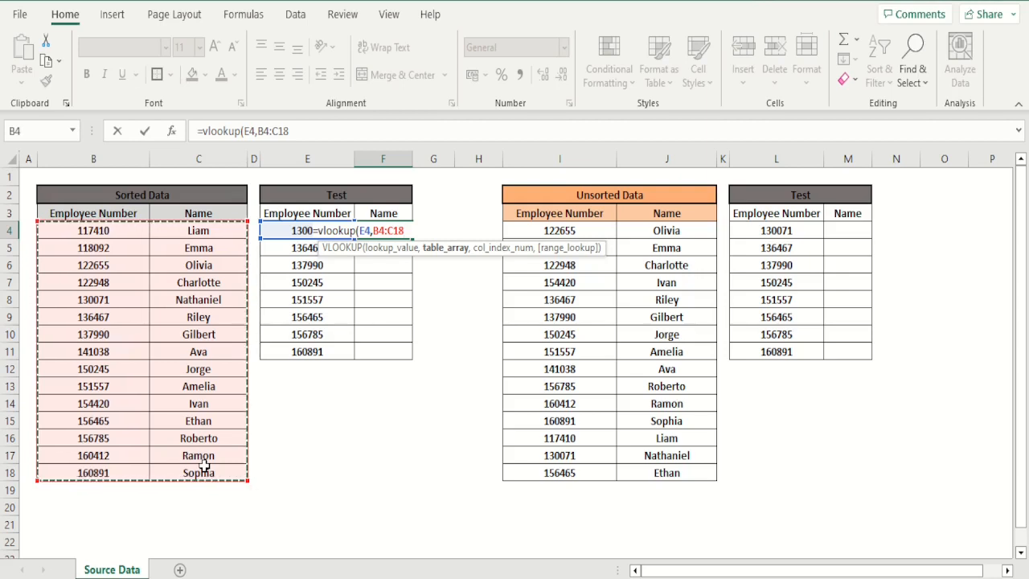
{"action": "type", "text": ","}
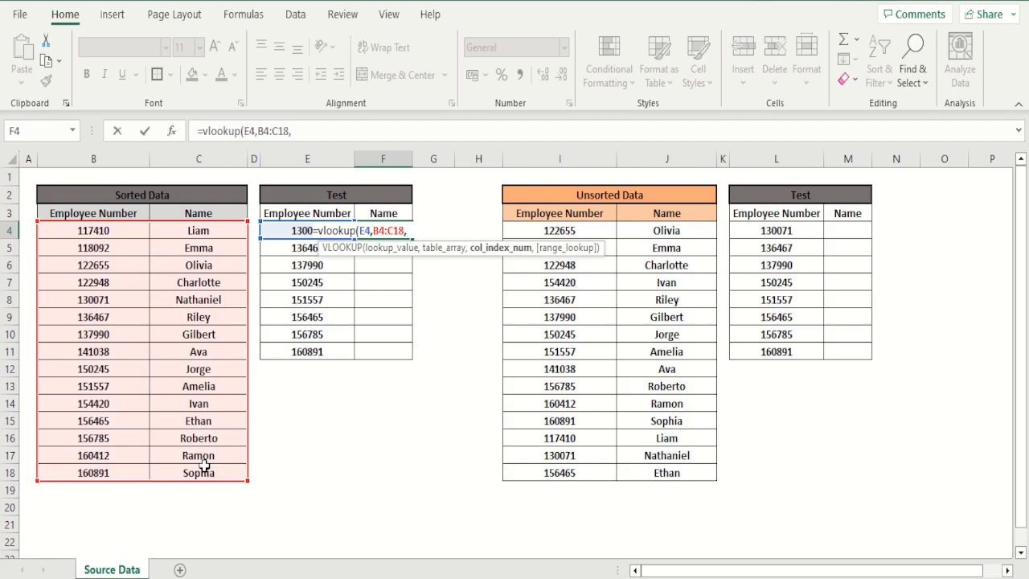
{"action": "type", "text": "2"}
{"action": "type", "text": ",1"}
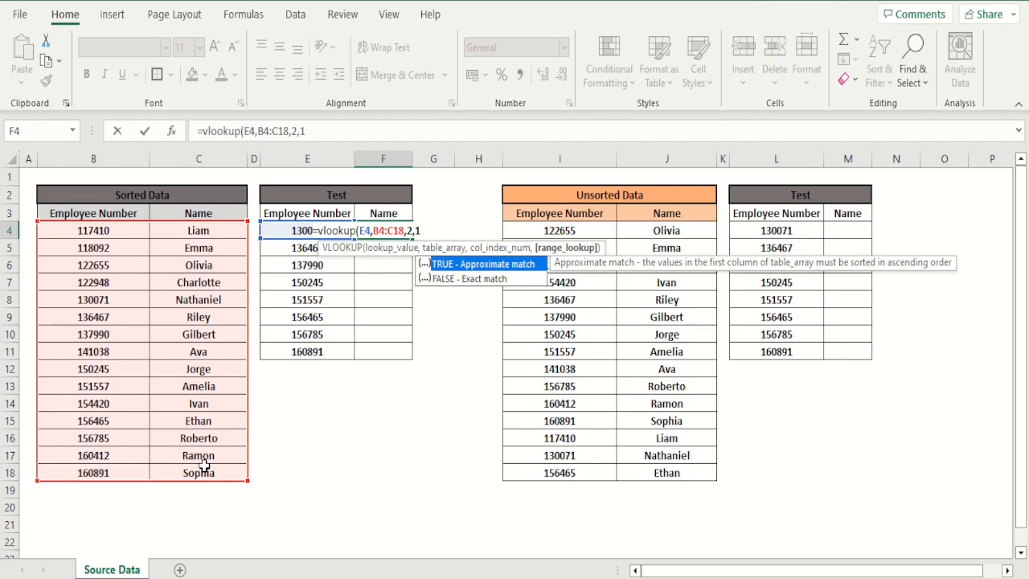
{"action": "type", "text": ")"}
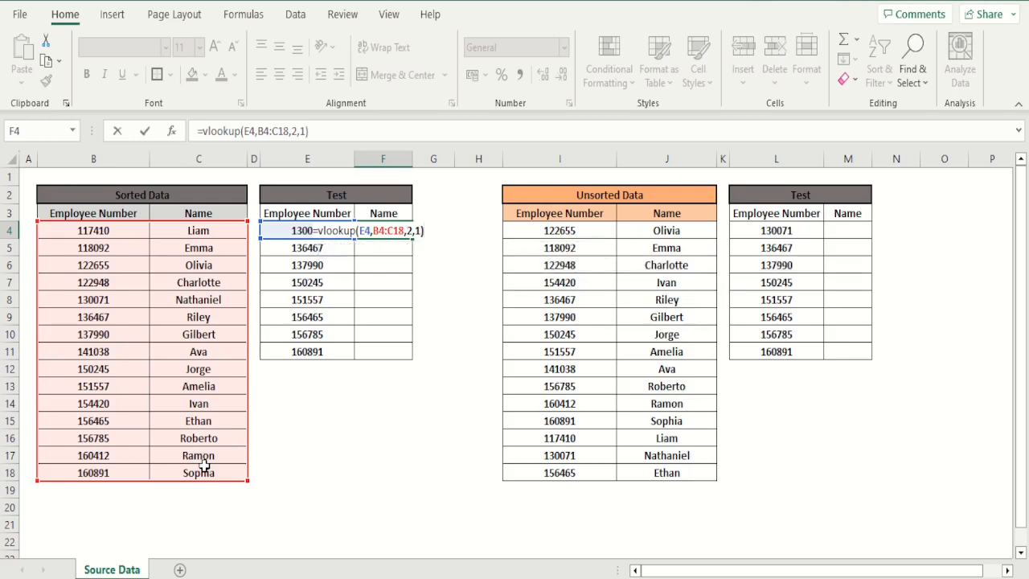
{"action": "key", "text": "Return"}
{"action": "key", "text": "Up"}
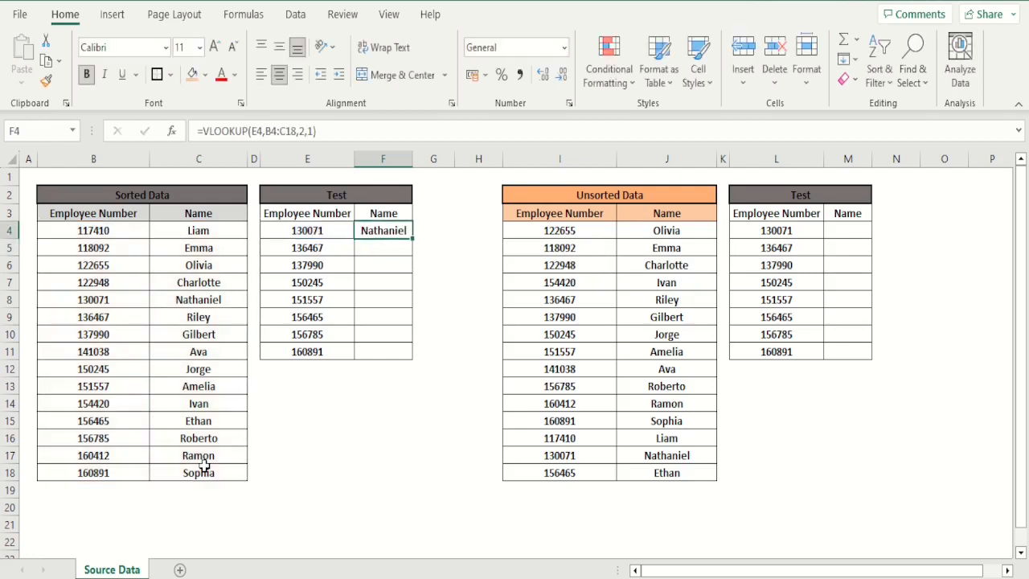
- Check the name returned in F4 against the matching employee number in the Sorted Data table
{"action": "key", "text": "Left"}
{"action": "key", "text": "Right"}
{"action": "key", "text": "Down"}
{"action": "key", "text": "Down"}
{"action": "key", "text": "Down"}
{"action": "key", "text": "Left"}
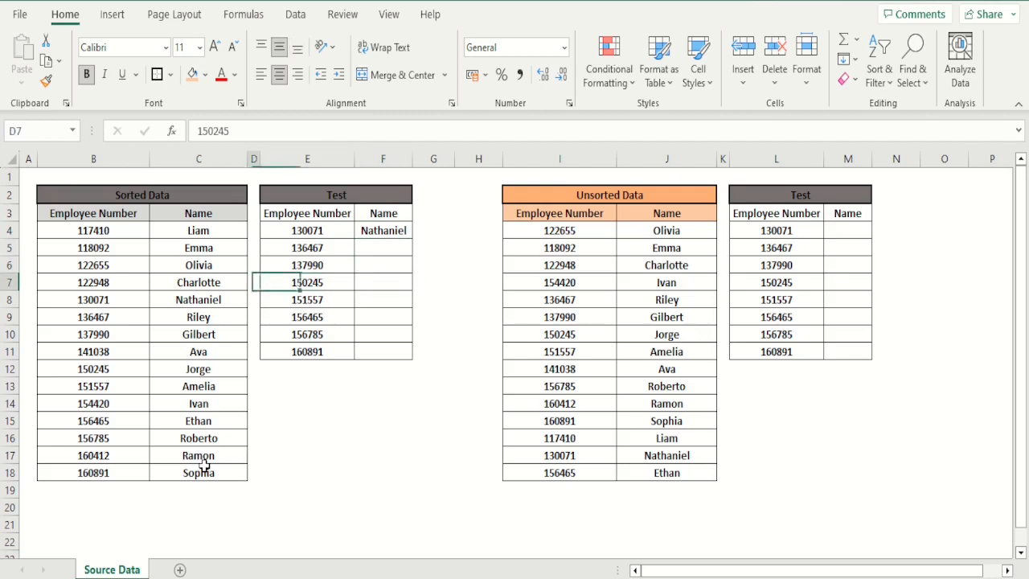
{"action": "key", "text": "Left"}
{"action": "key", "text": "Left"}
{"action": "key", "text": "Down"}
{"action": "key", "text": "Left"}
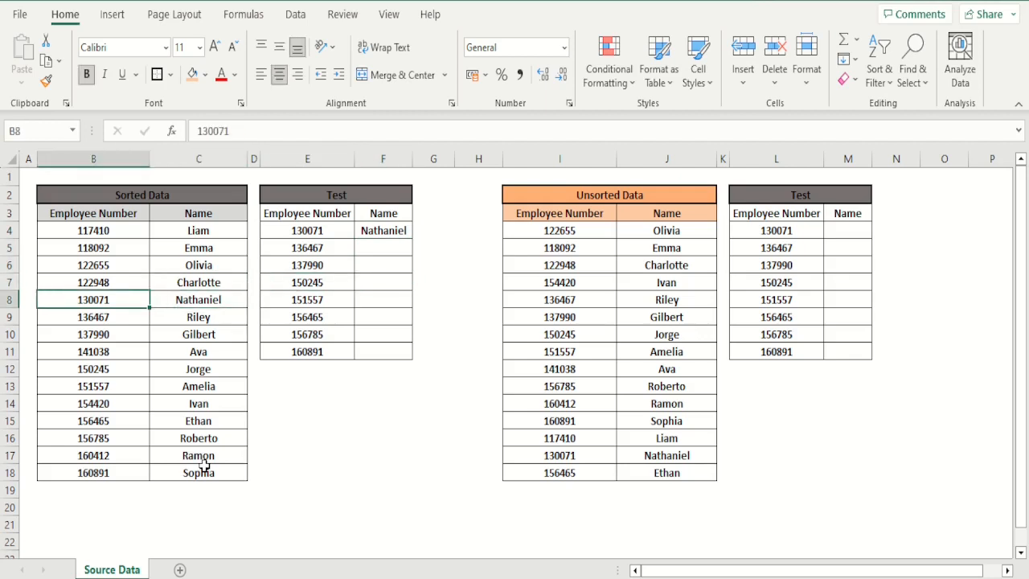
{"action": "key", "text": "Right"}
{"action": "key", "text": "Right"}
{"action": "key", "text": "Right"}
{"action": "key", "text": "Right"}
{"action": "key", "text": "Right"}
{"action": "key", "text": "Up"}
{"action": "key", "text": "Up"}
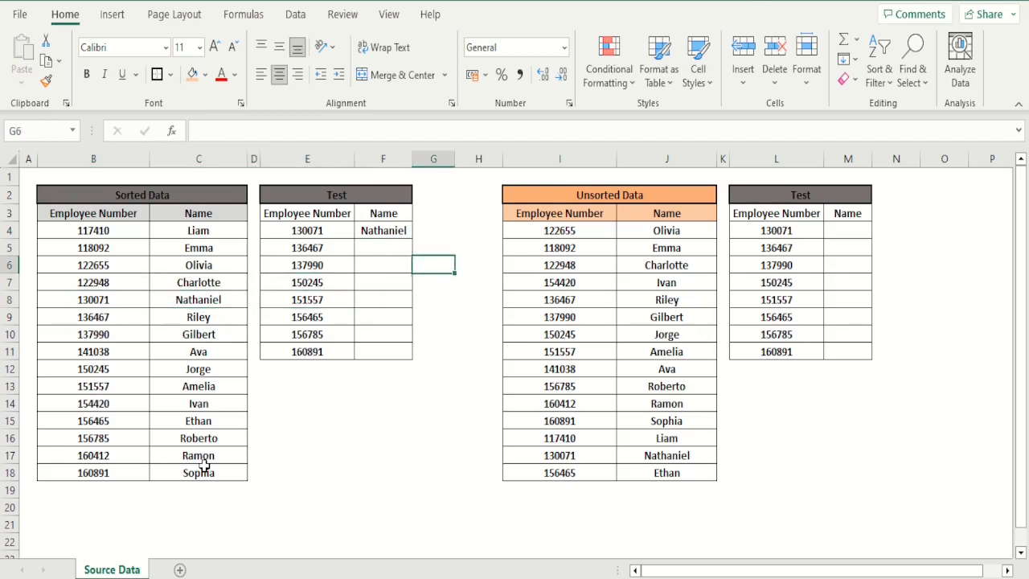
- Fill the VLOOKUP formula from F4 down through F11 in the Test table's Name column
{"action": "key", "text": "Left"}
{"action": "key", "text": "Up"}
{"action": "key", "text": "Up"}
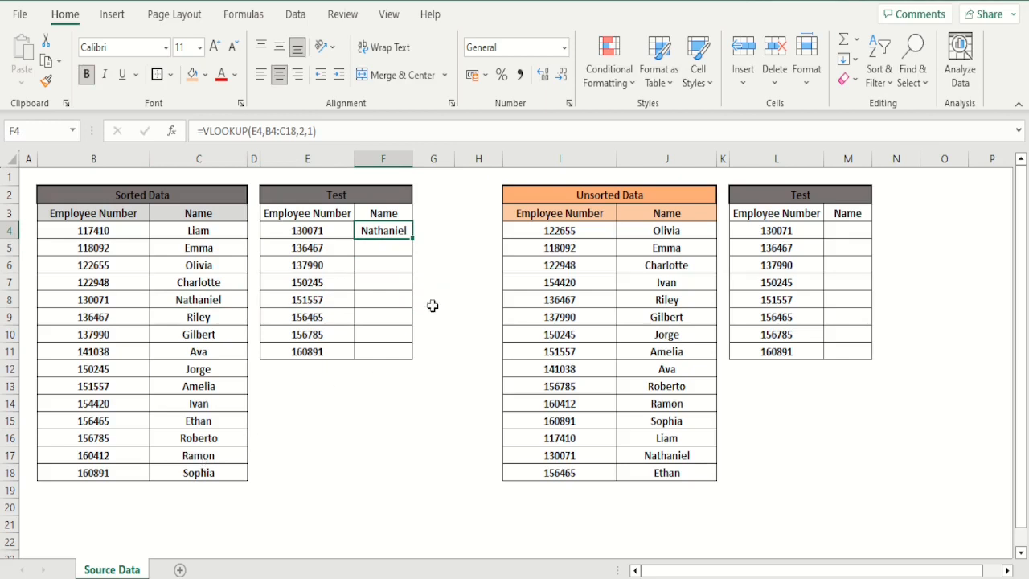
{"action": "left_click_drag", "start_coordinate": [411, 237], "coordinate": [412, 361]}
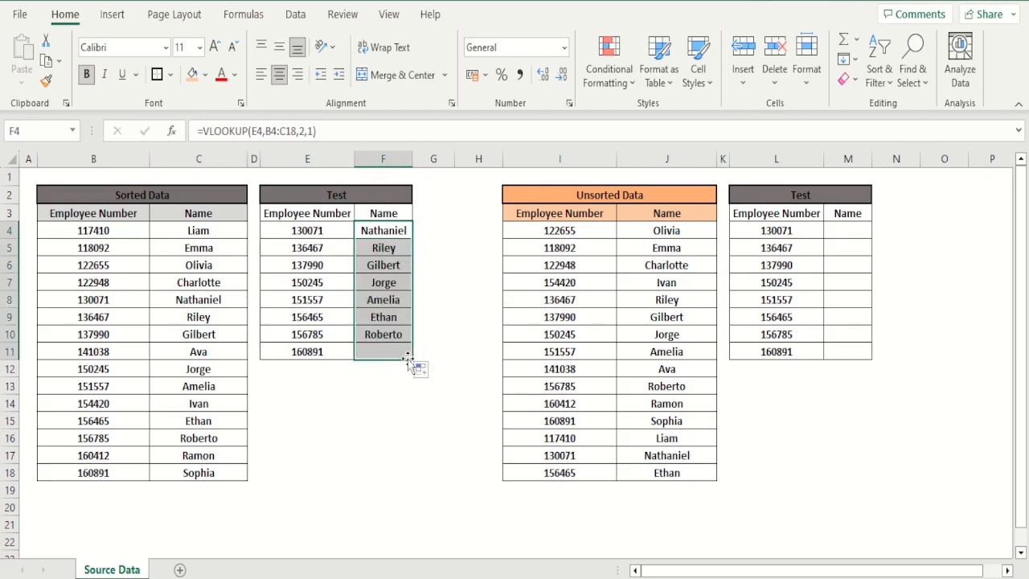
{"action": "left_click", "coordinate": [446, 300]}
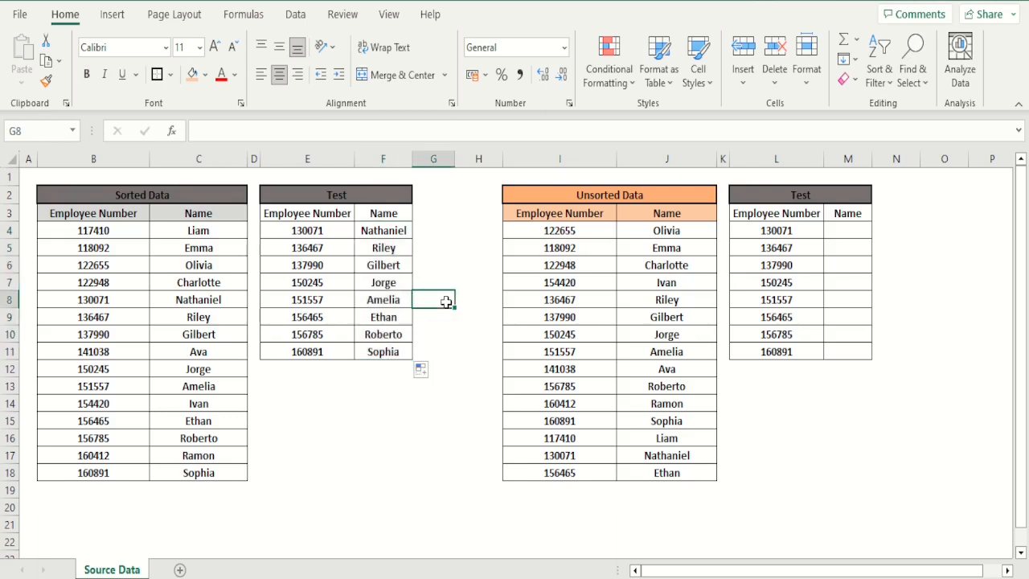
- Check the name returned in F5 against the matching employee number in the Sorted Data table
{"action": "left_click", "coordinate": [395, 250]}
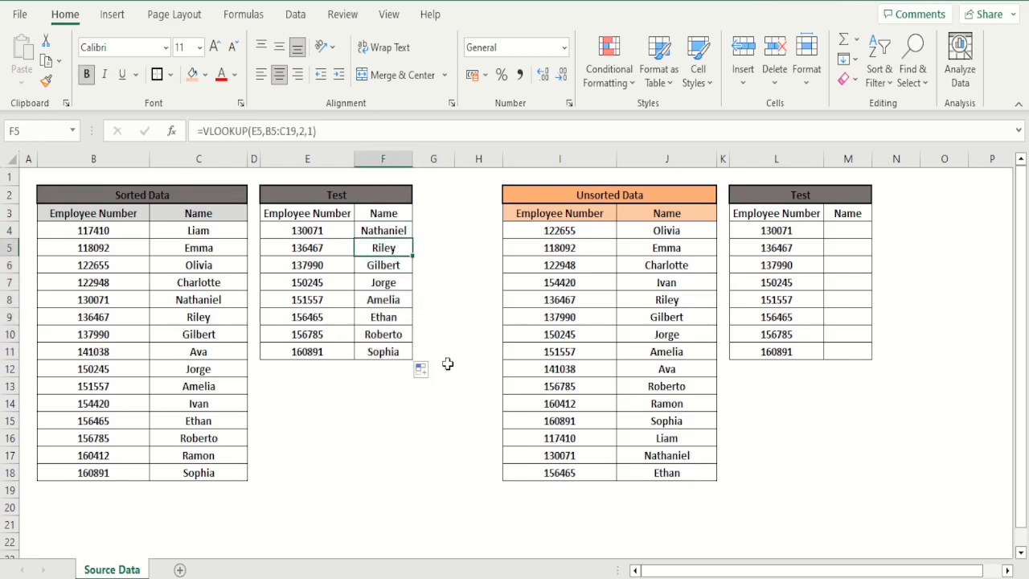
{"action": "key", "text": "Left"}
{"action": "key", "text": "Left"}
{"action": "key", "text": "Left"}
{"action": "key", "text": "Down"}
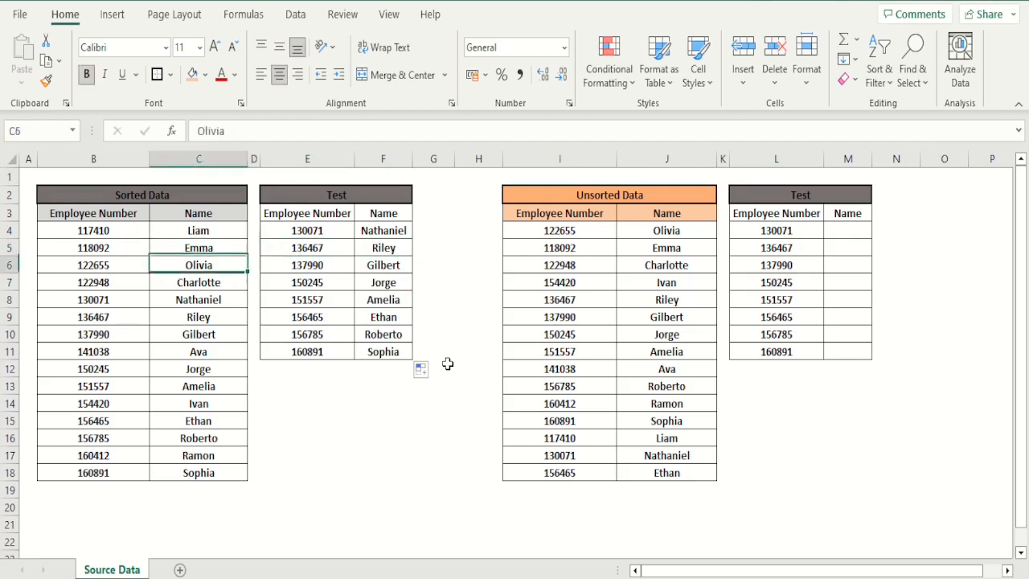
{"action": "key", "text": "Down"}
{"action": "key", "text": "Down"}
{"action": "key", "text": "Down"}
{"action": "key", "text": "Down"}
{"action": "key", "text": "Up"}
{"action": "key", "text": "Right"}
{"action": "key", "text": "Right"}
{"action": "key", "text": "Right"}
{"action": "key", "text": "Up"}
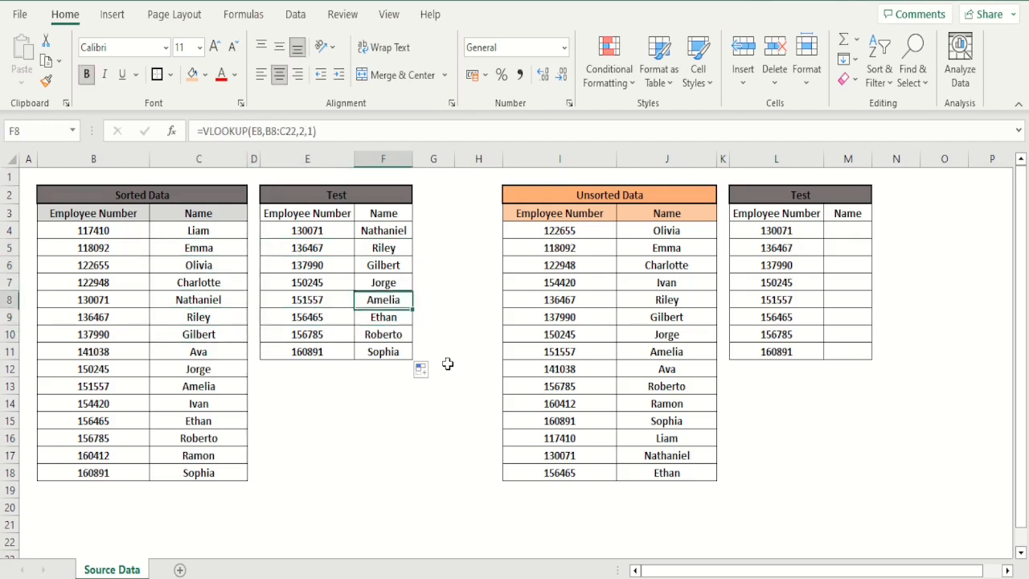
- Review the employee numbers and returned names from row 6 down through row 11 of the sorted-side Test table
{"action": "key", "text": "Up"}
{"action": "key", "text": "Up"}
{"action": "key", "text": "Left"}
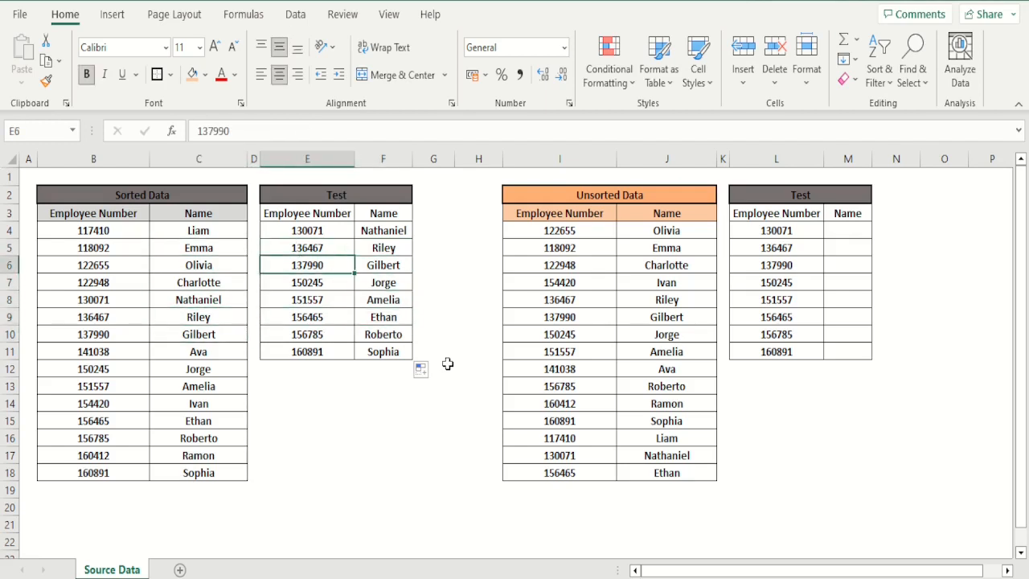
{"action": "key", "text": "Down"}
{"action": "key", "text": "Right"}
{"action": "key", "text": "Up"}
{"action": "key", "text": "Down"}
{"action": "key", "text": "Left"}
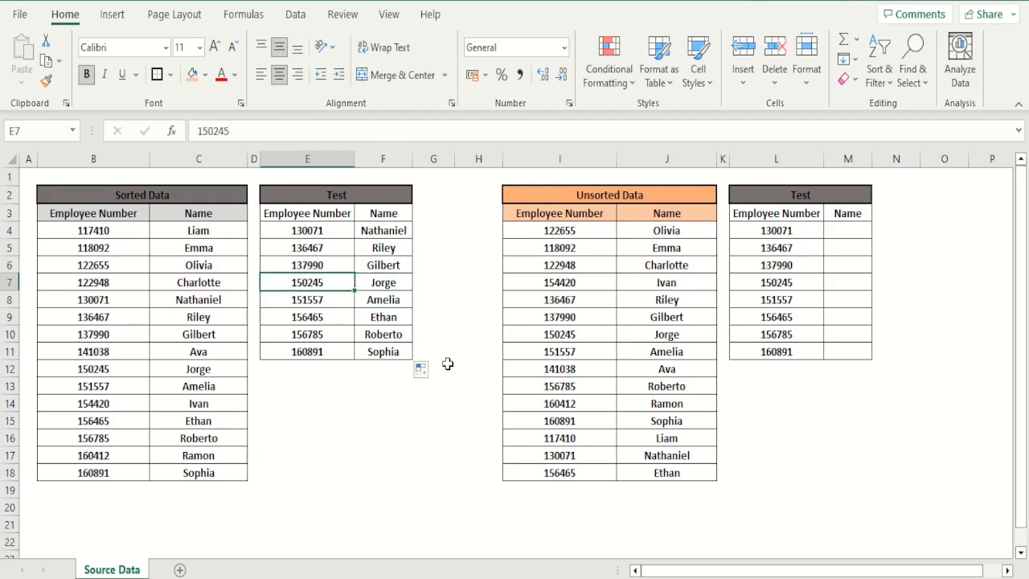
{"action": "key", "text": "Down"}
{"action": "key", "text": "Down"}
{"action": "key", "text": "Down"}
{"action": "key", "text": "Down"}
{"action": "key", "text": "Down"}
{"action": "key", "text": "Right"}
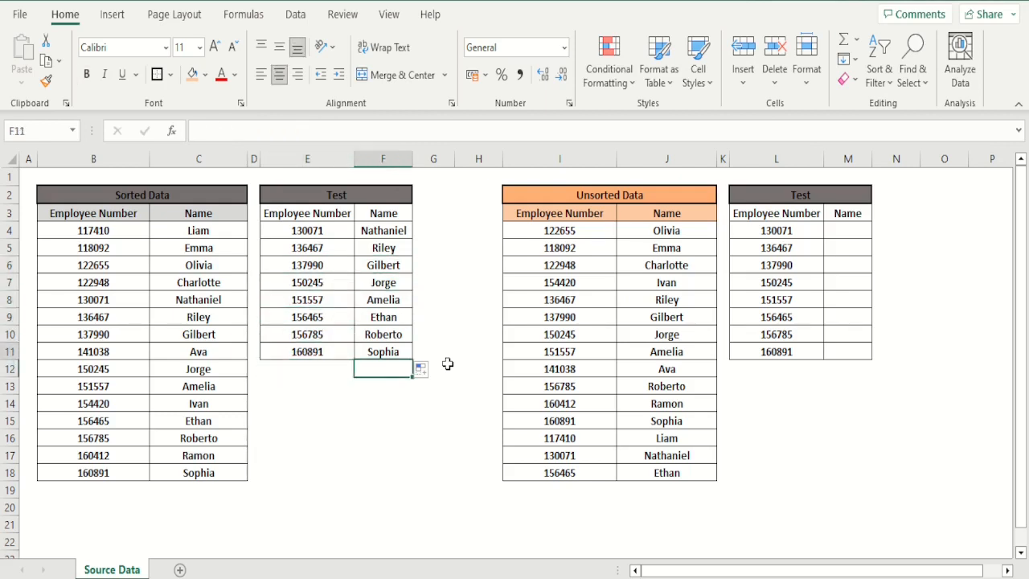
- Check the name returned in F8 against the matching employee number in the Sorted Data table
{"action": "key", "text": "Up"}
{"action": "key", "text": "Up"}
{"action": "key", "text": "Up"}
{"action": "key", "text": "Up"}
{"action": "key", "text": "Left"}
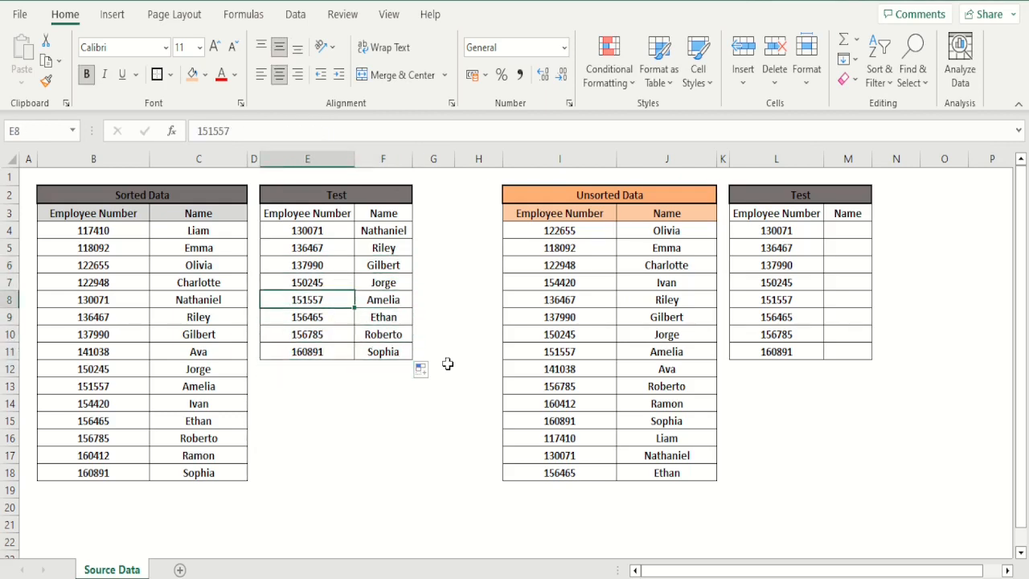
{"action": "key", "text": "Down"}
{"action": "key", "text": "Down"}
{"action": "key", "text": "Down"}
{"action": "key", "text": "Left"}
{"action": "key", "text": "Left"}
{"action": "key", "text": "Down"}
{"action": "key", "text": "Down"}
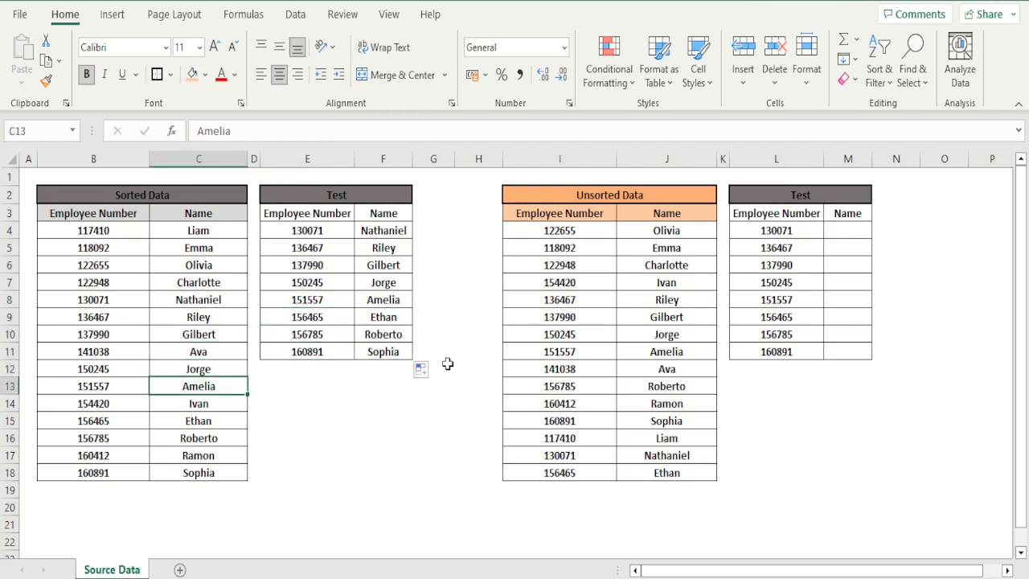
- Compare the names returned in F9 and F10 with their employee numbers in the Sorted Data table
{"action": "key", "text": "Right"}
{"action": "key", "text": "Right"}
{"action": "key", "text": "Up"}
{"action": "key", "text": "Up"}
{"action": "key", "text": "Up"}
{"action": "key", "text": "Up"}
{"action": "key", "text": "Down"}
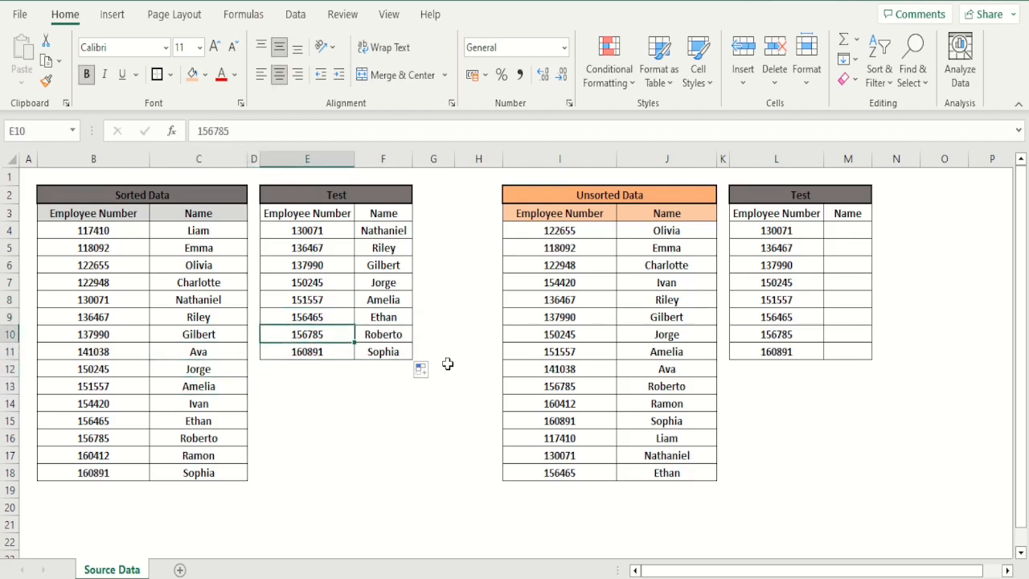
{"action": "key", "text": "Left"}
{"action": "key", "text": "Left"}
{"action": "key", "text": "Down"}
{"action": "key", "text": "Down"}
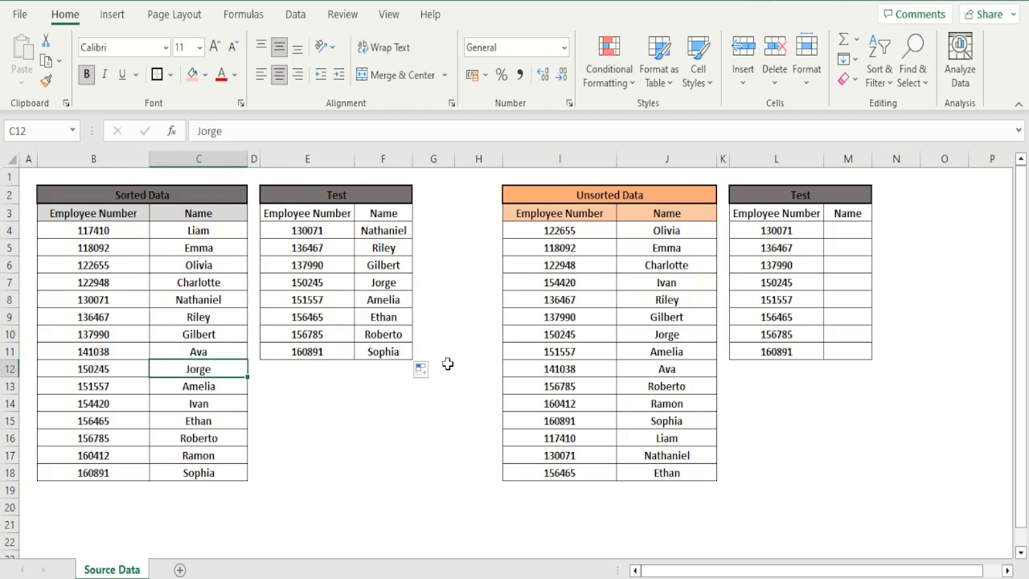
{"action": "key", "text": "Down"}
{"action": "key", "text": "Down"}
{"action": "key", "text": "Down"}
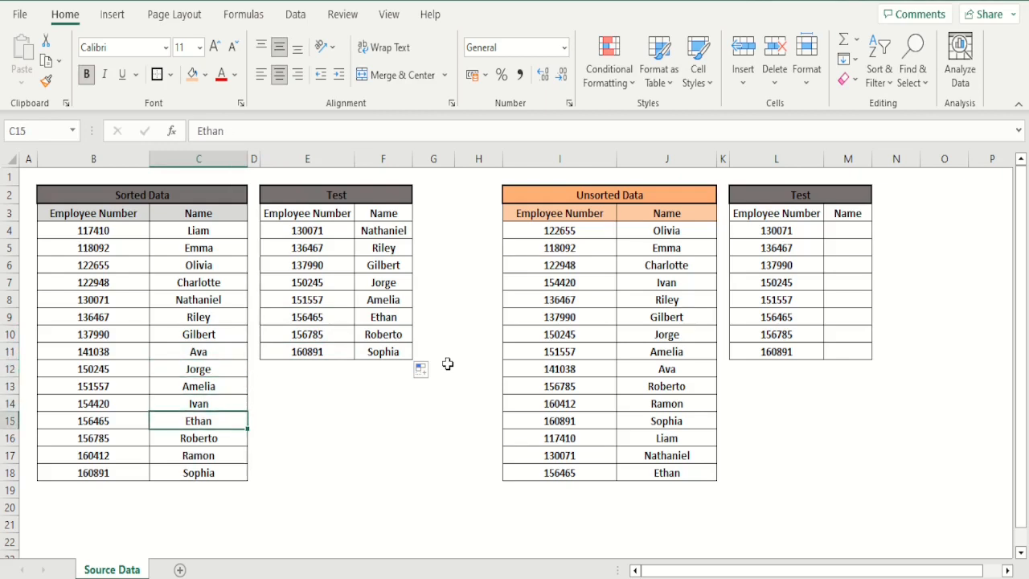
- Inspect the VLOOKUP formulas in F4 to F6 and the lookup value in E4 of the Test table
{"action": "key", "text": "Right"}
{"action": "key", "text": "Right"}
{"action": "key", "text": "Right"}
{"action": "key", "text": "Up"}
{"action": "key", "text": "Up"}
{"action": "key", "text": "Up"}
{"action": "key", "text": "Up"}
{"action": "key", "text": "Up"}
{"action": "key", "text": "Up"}
{"action": "key", "text": "Up"}
{"action": "key", "text": "Up"}
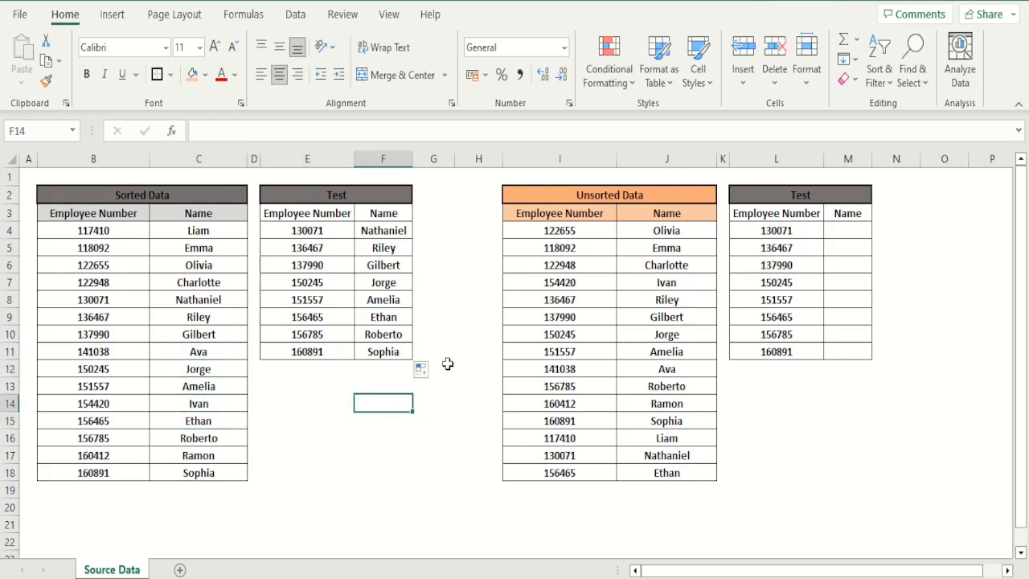
{"action": "key", "text": "Up"}
{"action": "key", "text": "Up"}
{"action": "key", "text": "Up"}
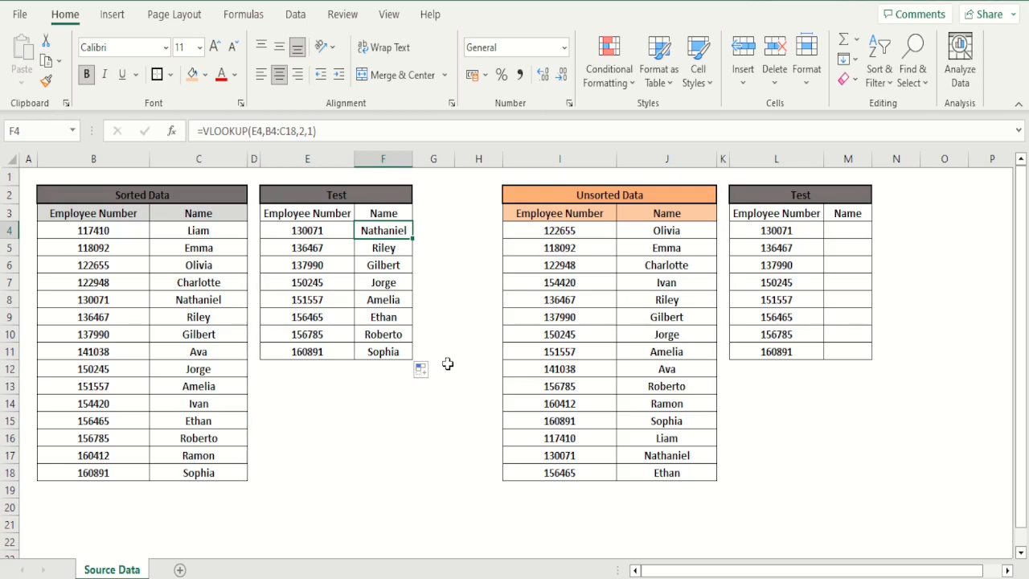
{"action": "key", "text": "Down"}
{"action": "key", "text": "Down"}
{"action": "key", "text": "Up"}
{"action": "key", "text": "Up"}
{"action": "key", "text": "Left"}
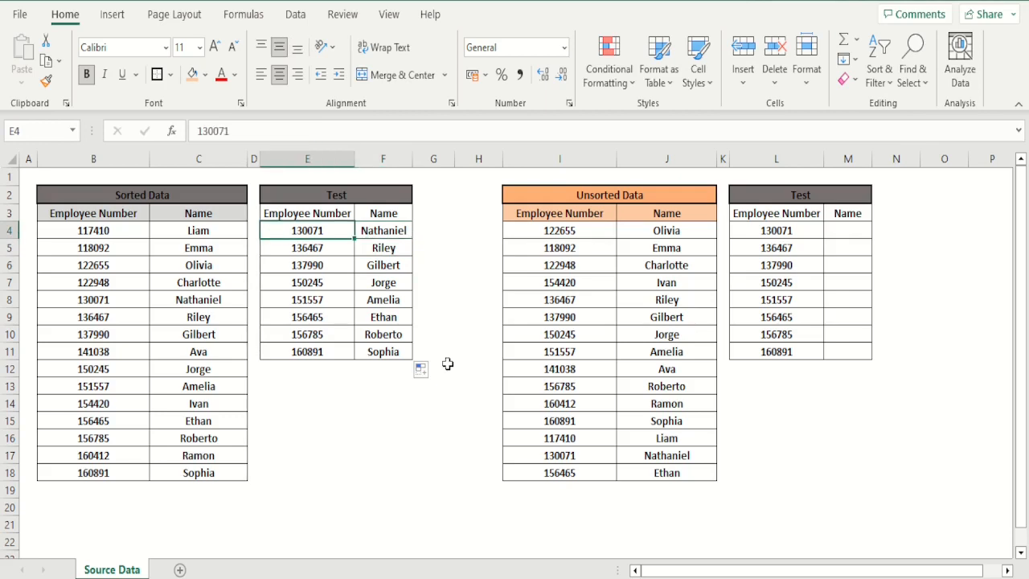
- Examine the sort order of the Employee Number column in the Sorted Data table
{"action": "key", "text": "Down"}
{"action": "key", "text": "Left"}
{"action": "key", "text": "Left"}
{"action": "key", "text": "Left"}
{"action": "key", "text": "Up"}
{"action": "key", "text": "Up"}
{"action": "key", "text": "Down"}
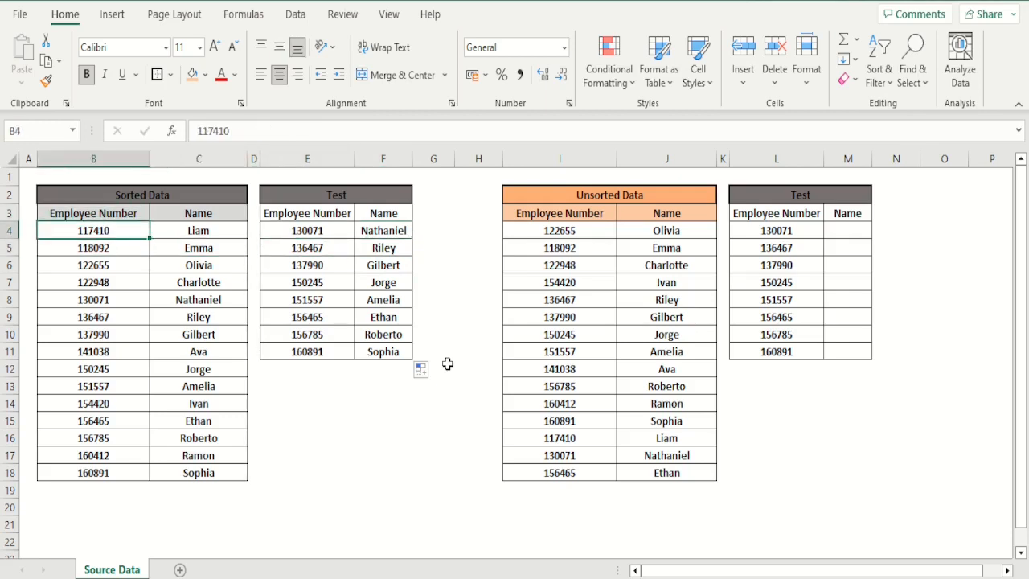
{"action": "key", "text": "Down"}
{"action": "key", "text": "Up"}
{"action": "key", "text": "Up"}
{"action": "key", "text": "Up"}
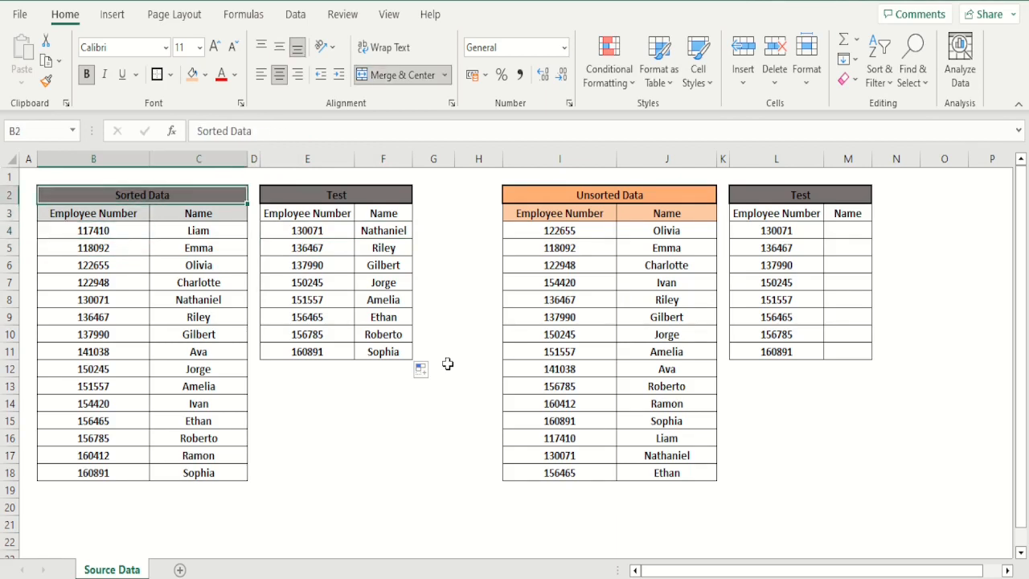
{"action": "key", "text": "Down"}
{"action": "key", "text": "Down"}
{"action": "key", "text": "Down"}
{"action": "key", "text": "Down"}
{"action": "key", "text": "Down"}
{"action": "key", "text": "Down"}
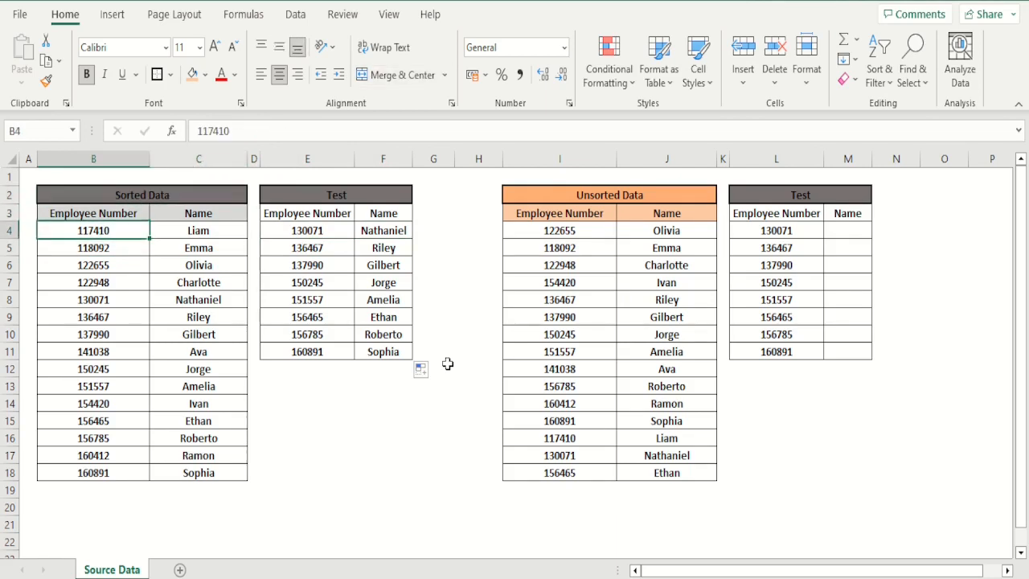
{"action": "key", "text": "Up"}
{"action": "key", "text": "Up"}
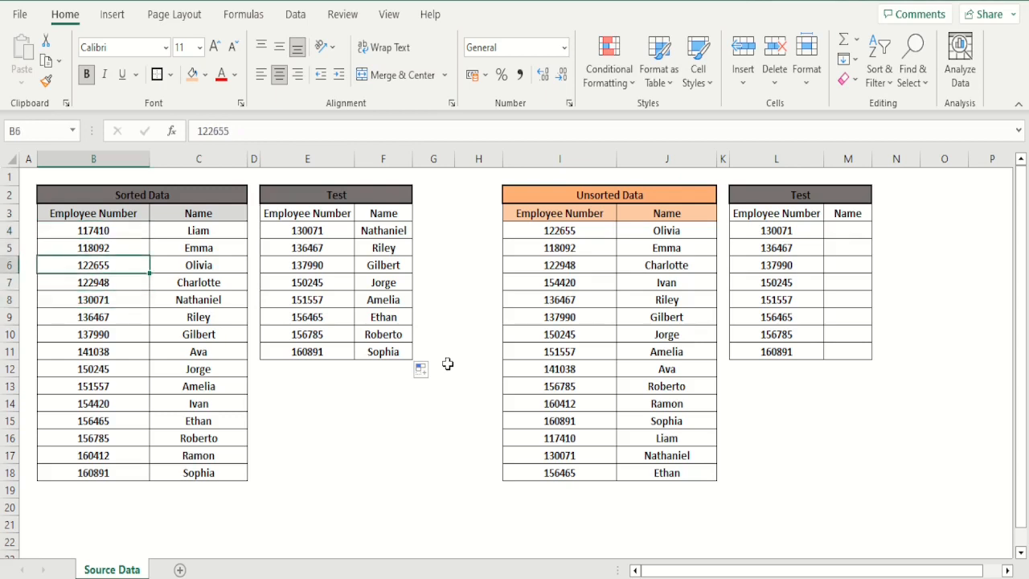
{"action": "key", "text": "Up"}
{"action": "key", "text": "Down"}
{"action": "key", "text": "Down"}
{"action": "key", "text": "Down"}
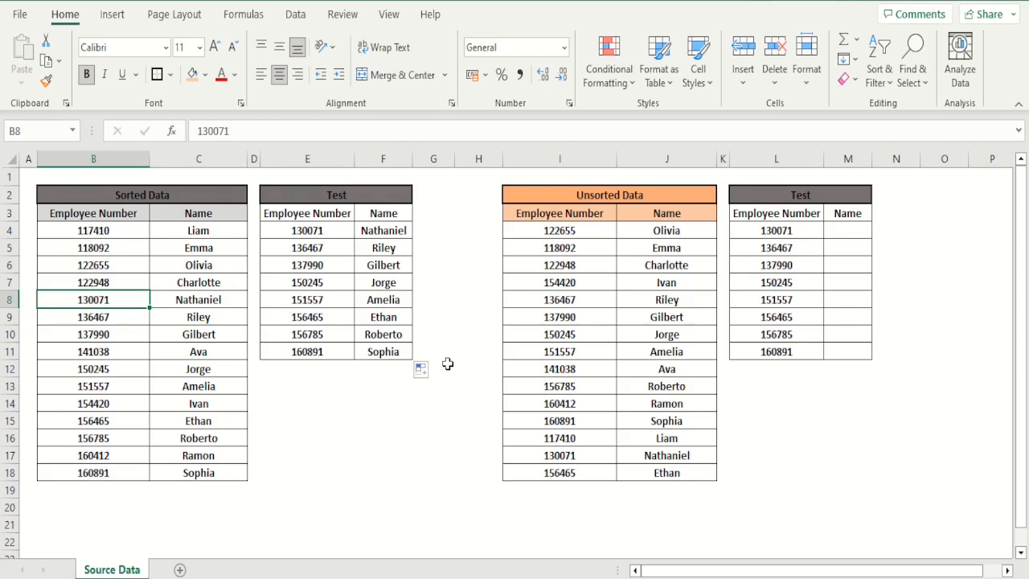
- Compare the table array references in the copied VLOOKUP formulas in F4 through F6
{"action": "key", "text": "Right"}
{"action": "key", "text": "Right"}
{"action": "key", "text": "Right"}
{"action": "key", "text": "Right"}
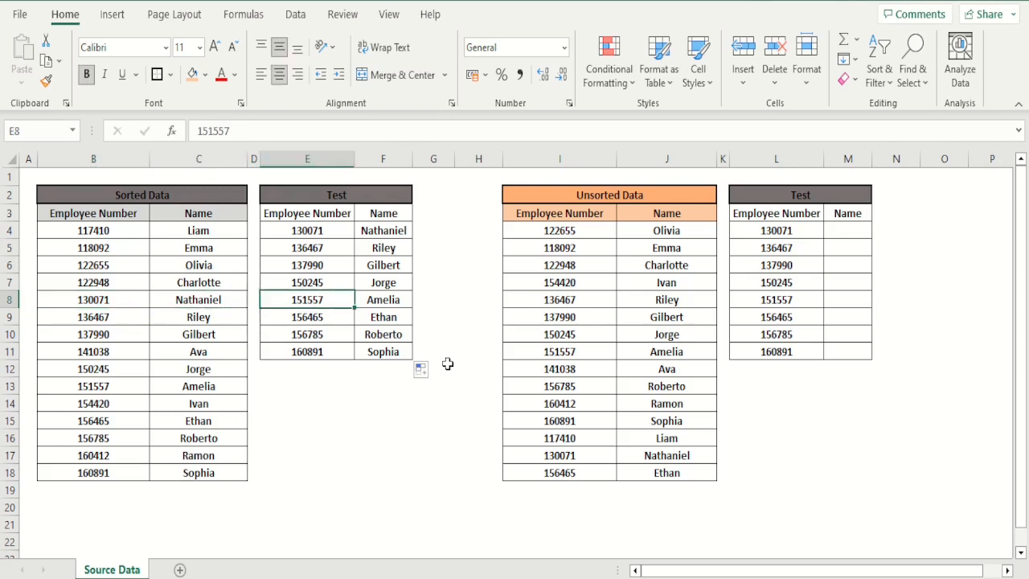
{"action": "key", "text": "Up"}
{"action": "key", "text": "Up"}
{"action": "key", "text": "Up"}
{"action": "key", "text": "Up"}
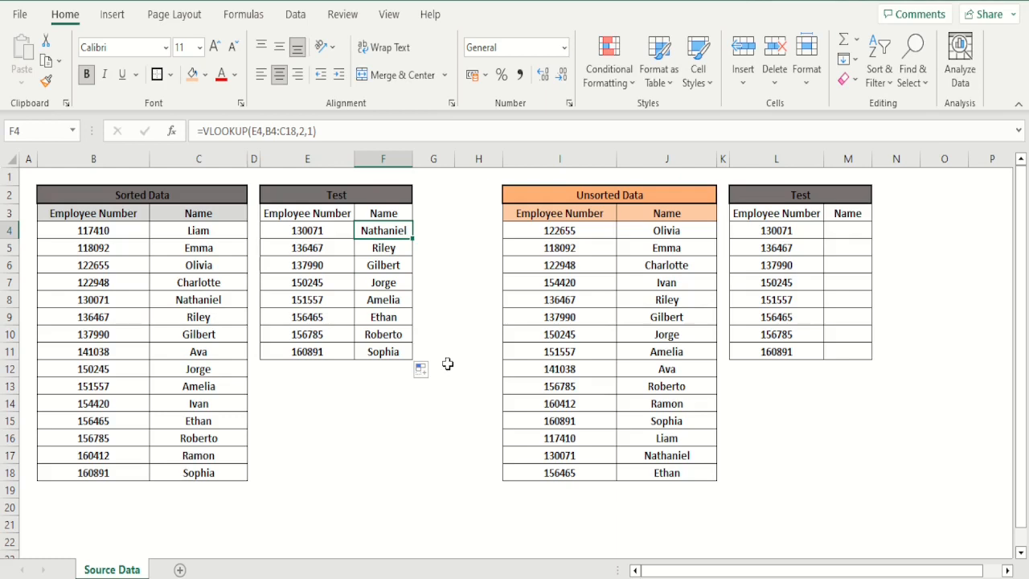
{"action": "key", "text": "Up"}
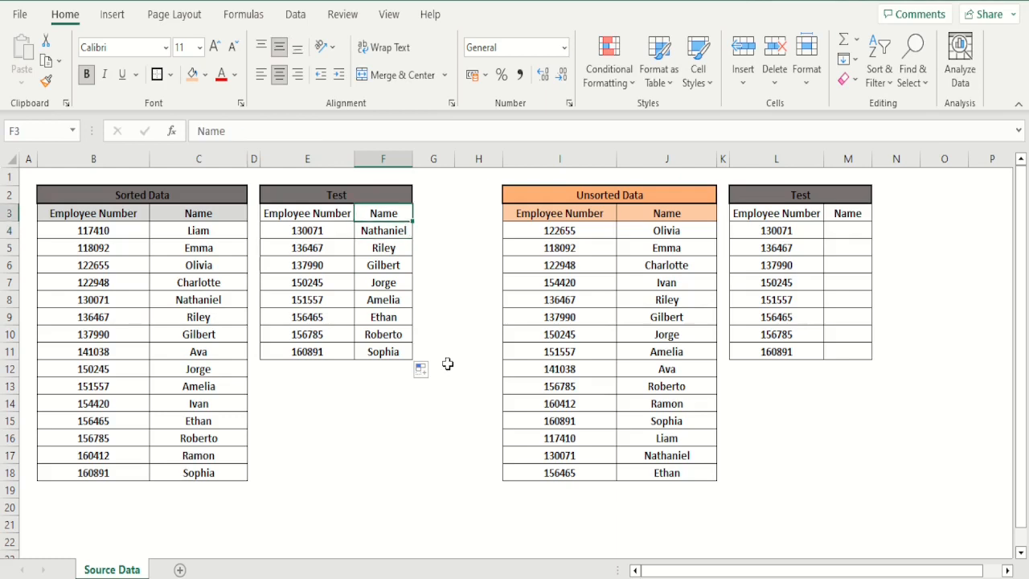
{"action": "key", "text": "Down"}
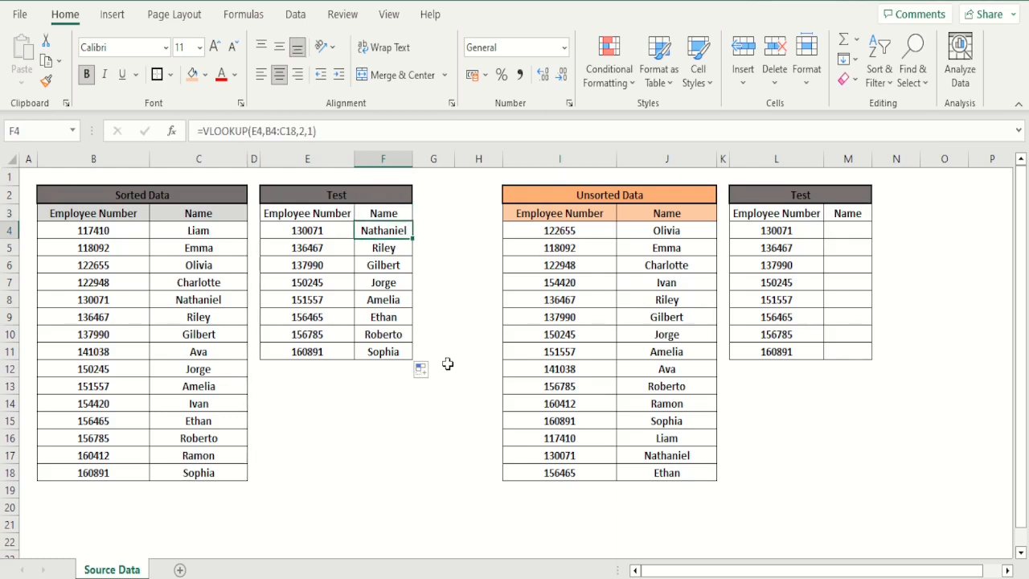
{"action": "key", "text": "Down"}
{"action": "key", "text": "Down"}
{"action": "key", "text": "Up"}
{"action": "key", "text": "Up"}
- Shade B4:C18 light orange to mark the table array used by the F4 formula
{"action": "left_click_drag", "start_coordinate": [124, 233], "coordinate": [211, 473]}
{"action": "left_click", "coordinate": [192, 74]}
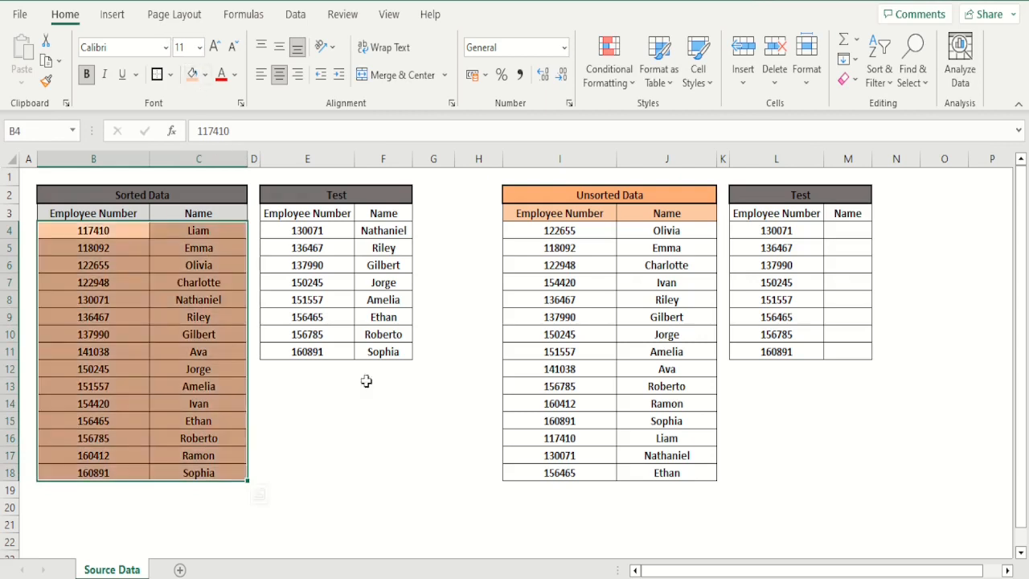
{"action": "left_click", "coordinate": [400, 369]}
{"action": "left_click", "coordinate": [394, 231]}
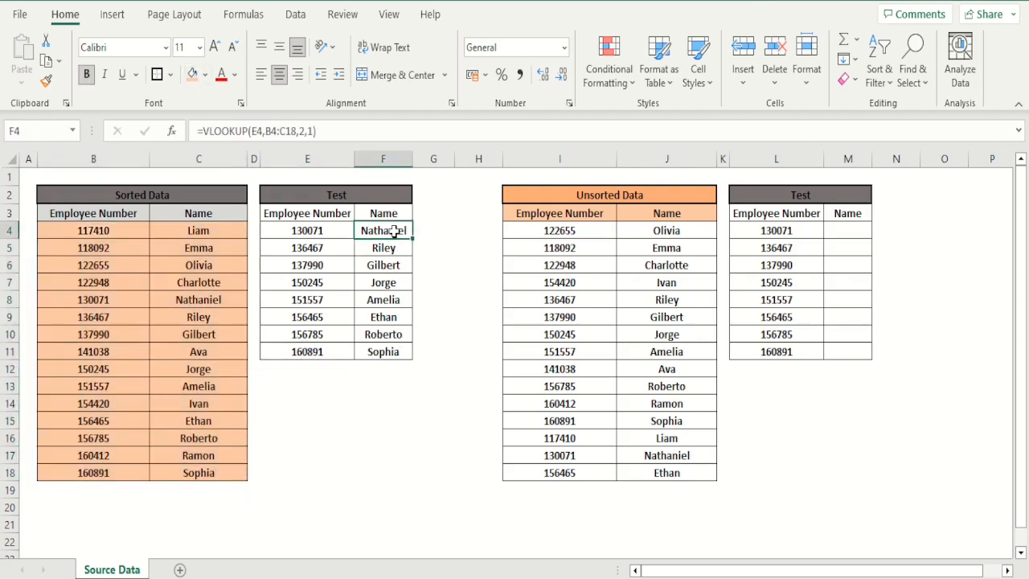
- Shade B5:C19 blue-gray to mark the table array used by the F5 formula
{"action": "key", "text": "Down"}
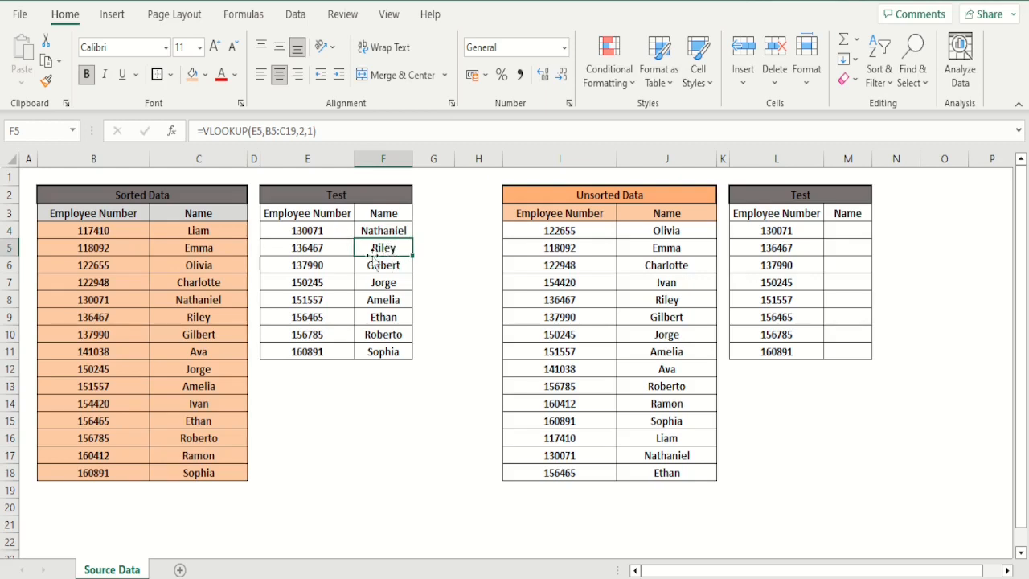
{"action": "left_click", "coordinate": [85, 251]}
{"action": "left_click_drag", "start_coordinate": [85, 252], "coordinate": [175, 491]}
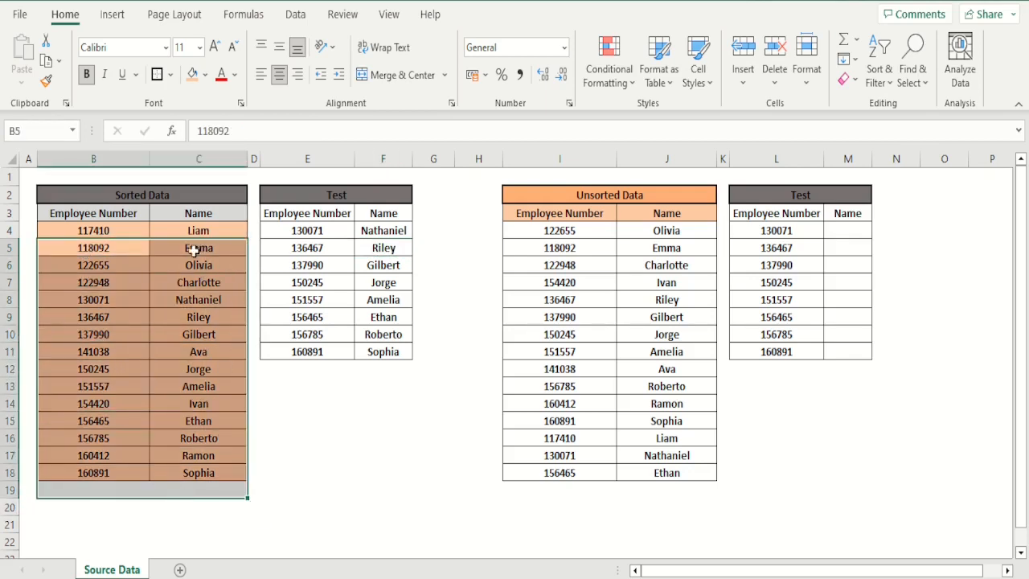
{"action": "left_click", "coordinate": [207, 74]}
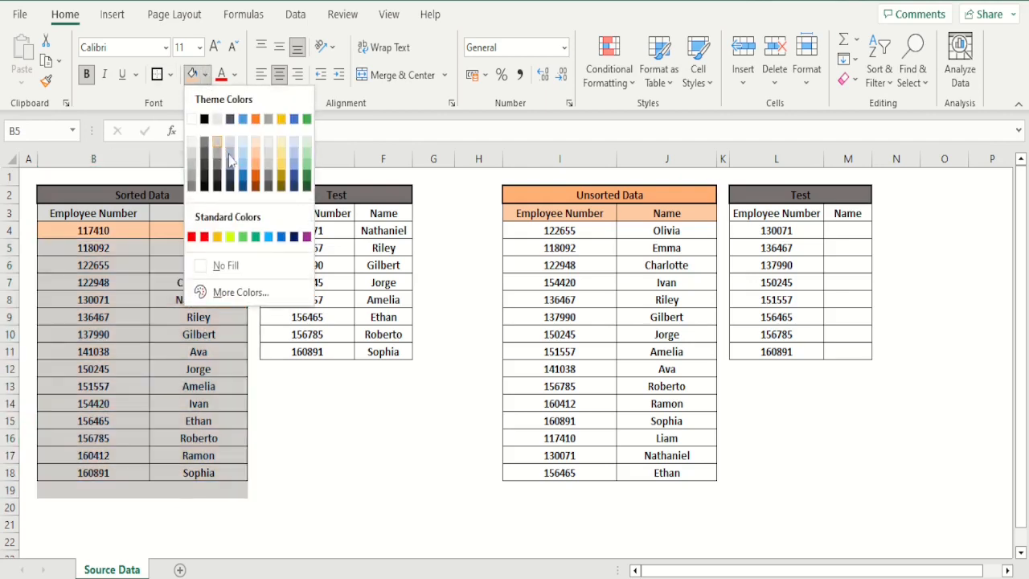
{"action": "left_click", "coordinate": [230, 153]}
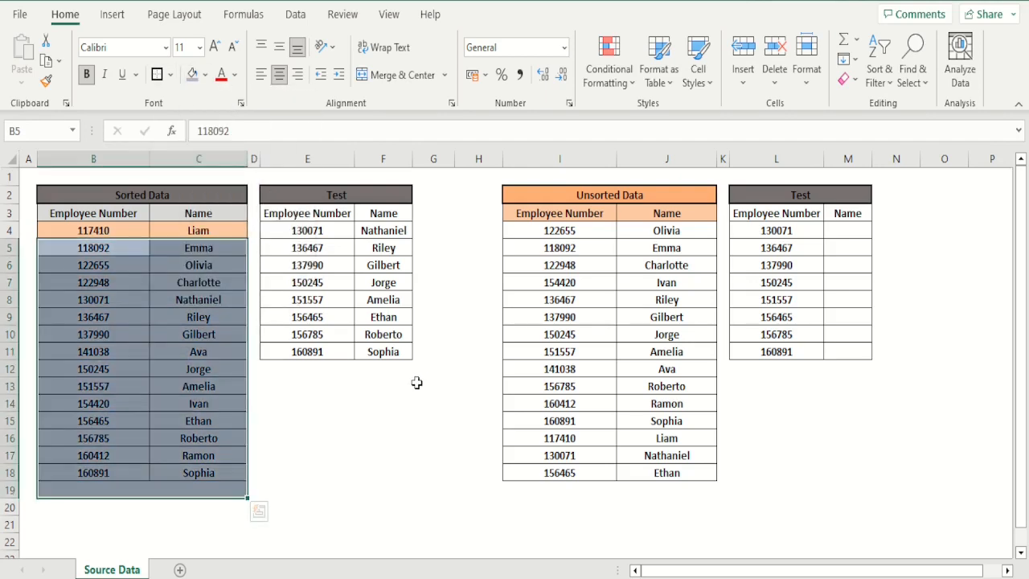
{"action": "left_click", "coordinate": [418, 381]}
- Shade B6:C20 gold to mark the table array used by the F6 formula
{"action": "left_click", "coordinate": [385, 264]}
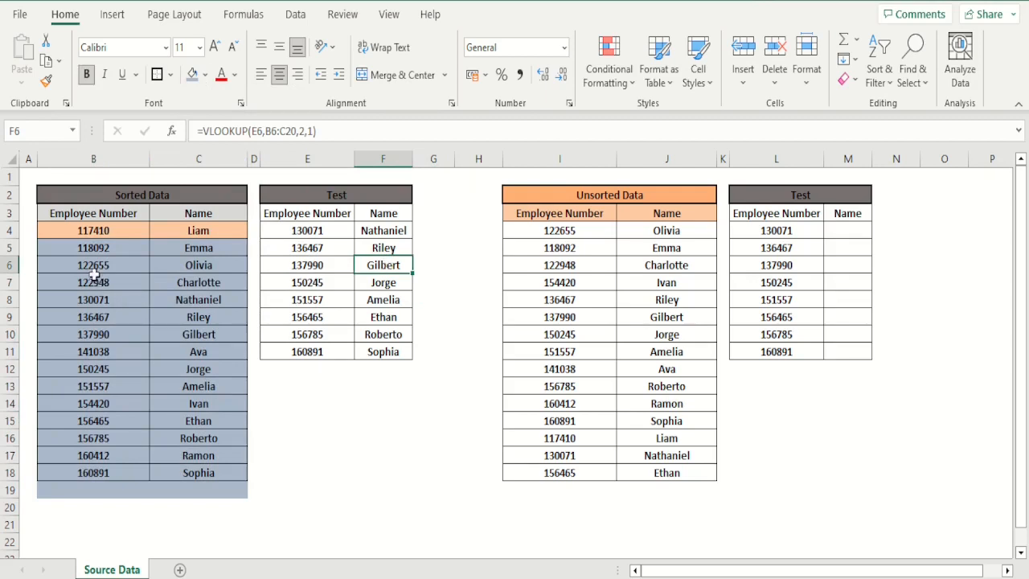
{"action": "left_click_drag", "start_coordinate": [87, 266], "coordinate": [186, 505]}
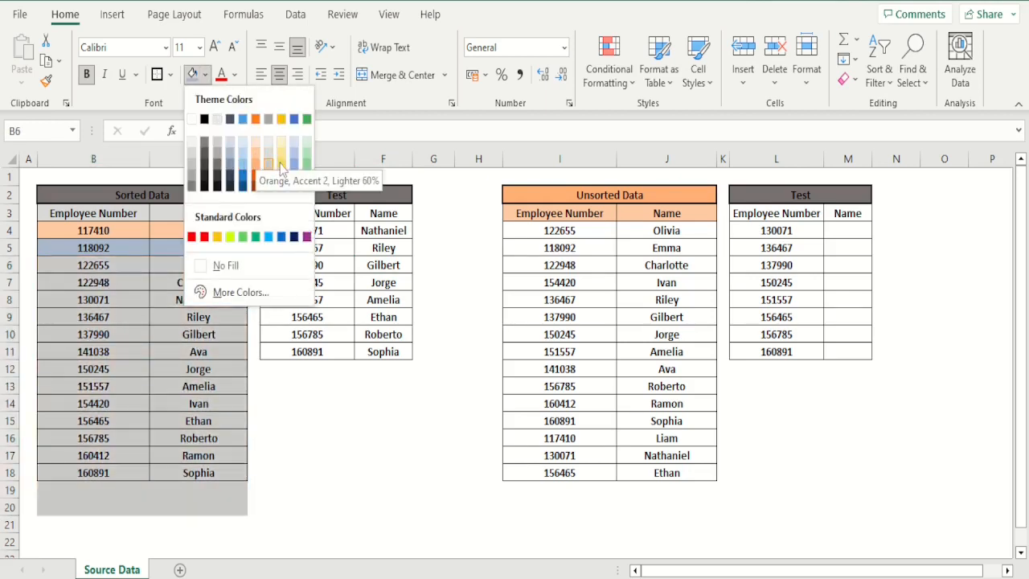
{"action": "left_click", "coordinate": [280, 161]}
{"action": "left_click", "coordinate": [365, 447]}
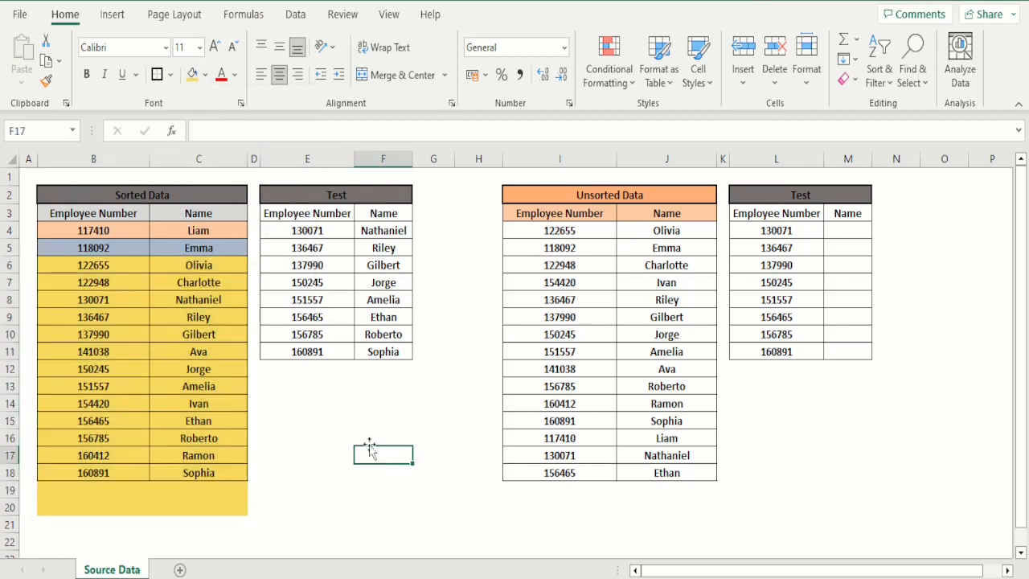
- Recheck the F4 formula and undo the three fill colors applied over the Sorted Data table
{"action": "left_click", "coordinate": [381, 231]}
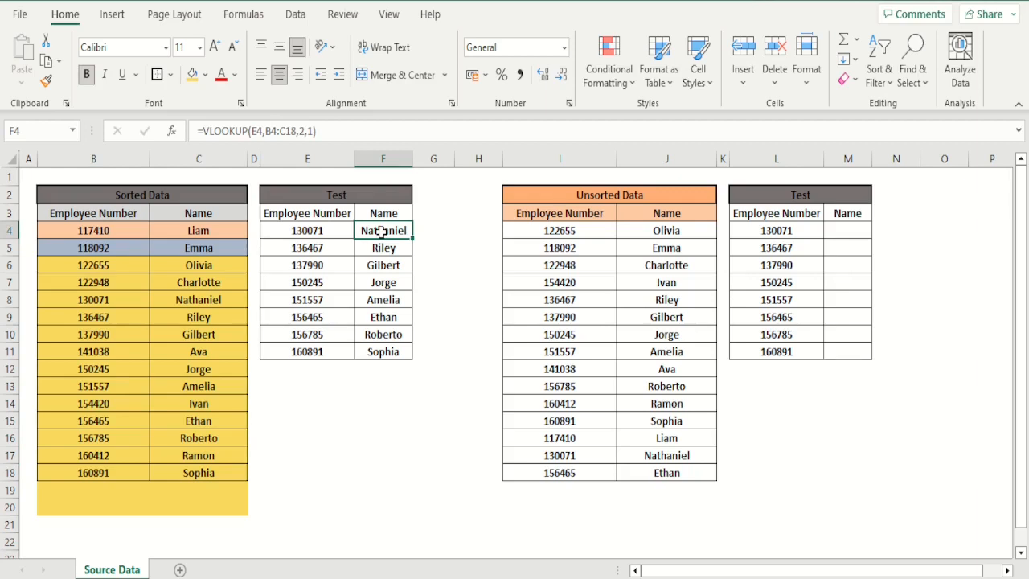
{"action": "left_click", "coordinate": [382, 398]}
{"action": "key", "text": "ctrl+z"}
{"action": "key", "text": "ctrl+z"}
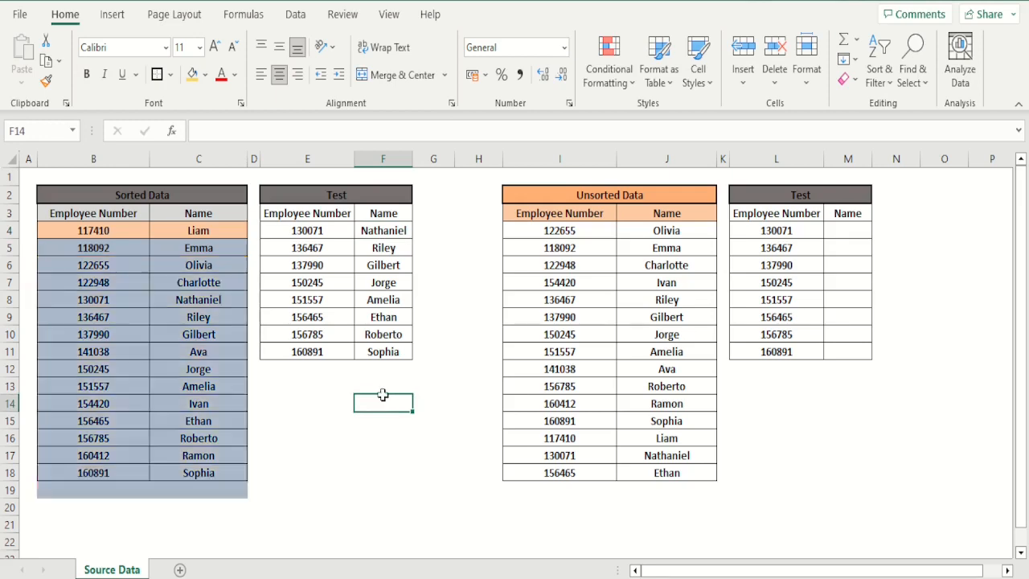
{"action": "key", "text": "ctrl+z"}
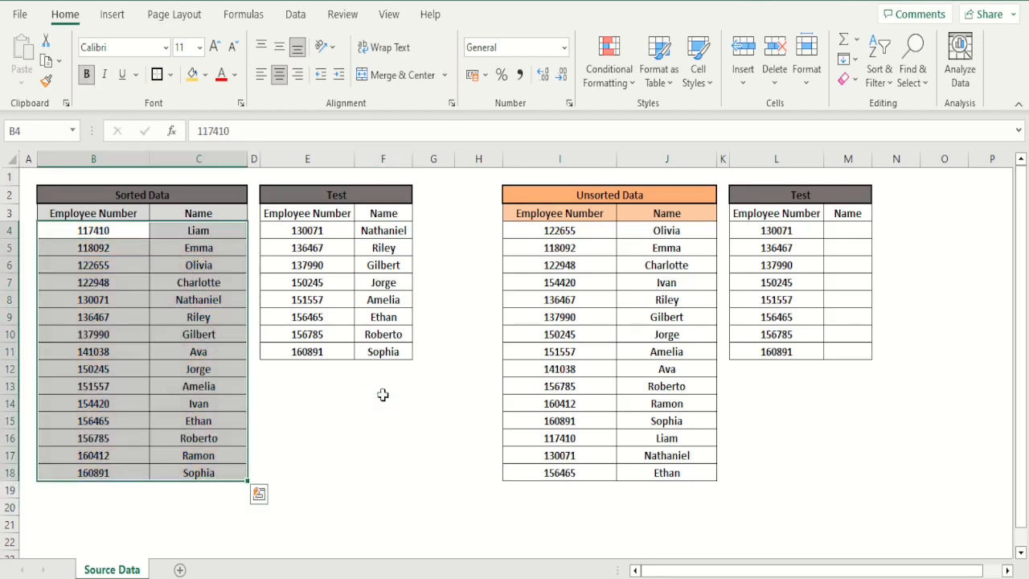
- Clear the existing lookup formulas from F4:F11 in the Test table beside the Sorted Data
{"action": "left_click", "coordinate": [383, 398]}
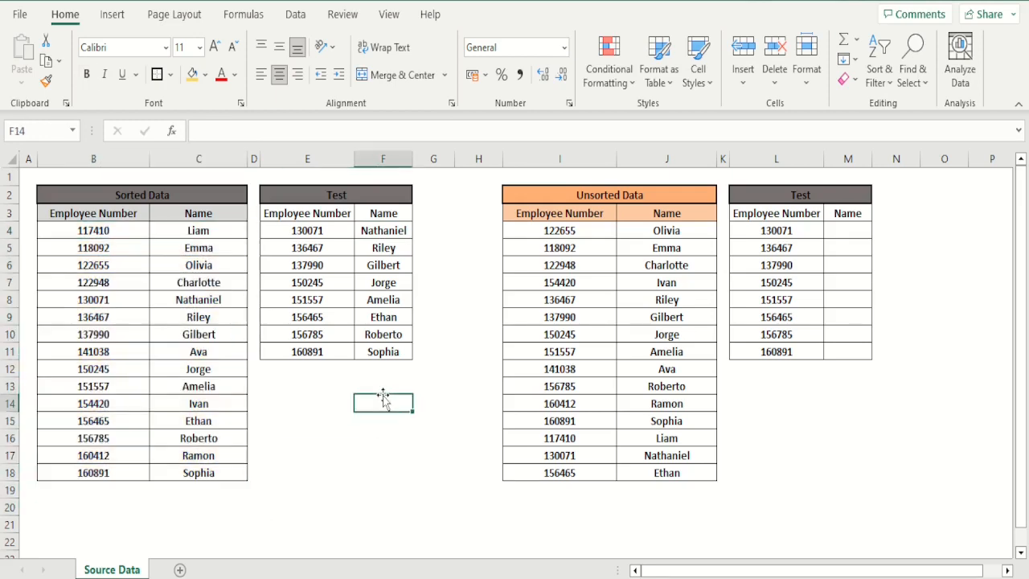
{"action": "left_click", "coordinate": [402, 229]}
{"action": "left_click_drag", "start_coordinate": [402, 231], "coordinate": [401, 351]}
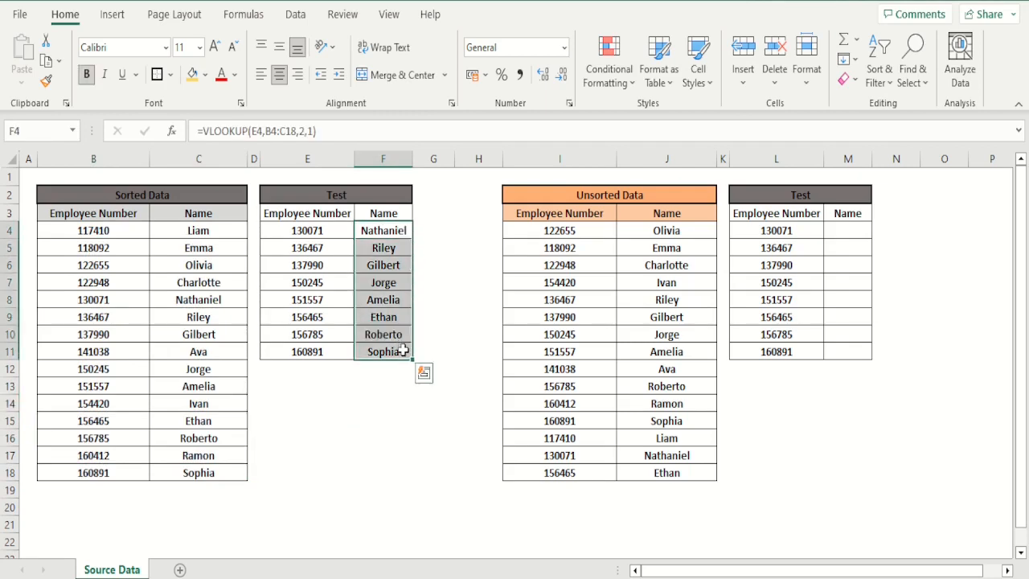
{"action": "key", "text": "Delete"}
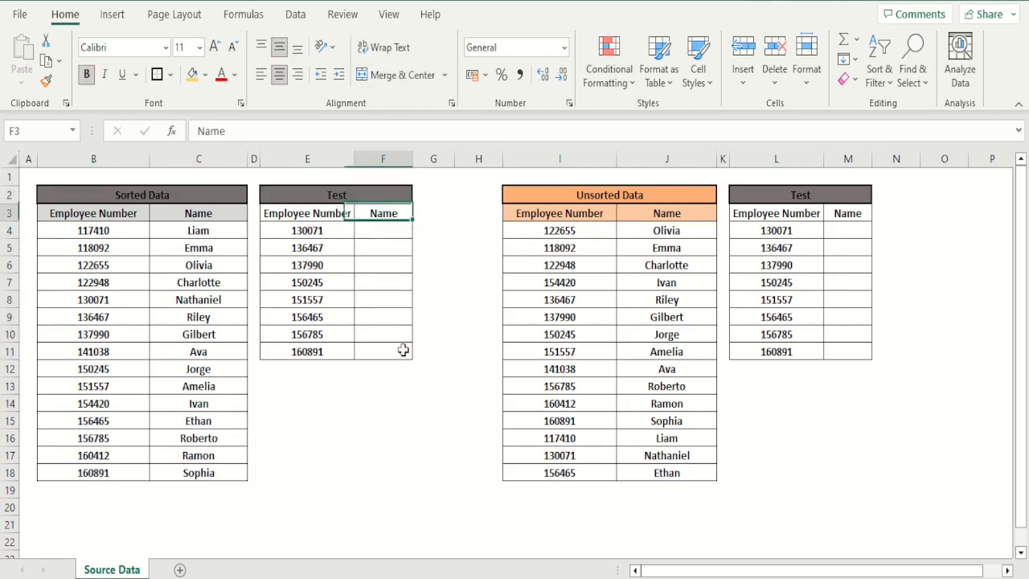
- Begin a VLOOKUP formula in F4 with E4 as the lookup value
{"action": "type", "text": "="}
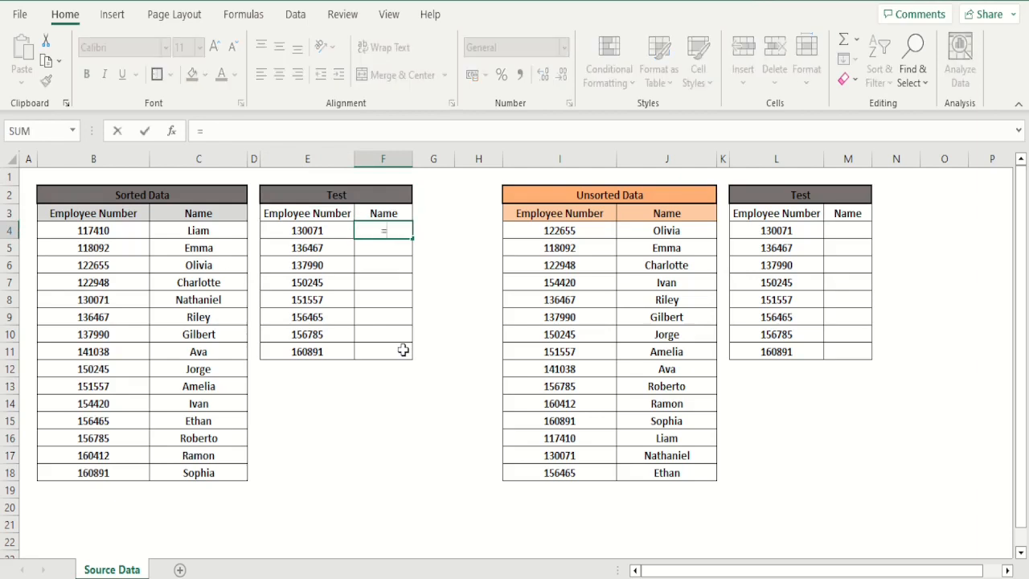
{"action": "type", "text": "vllokup("}
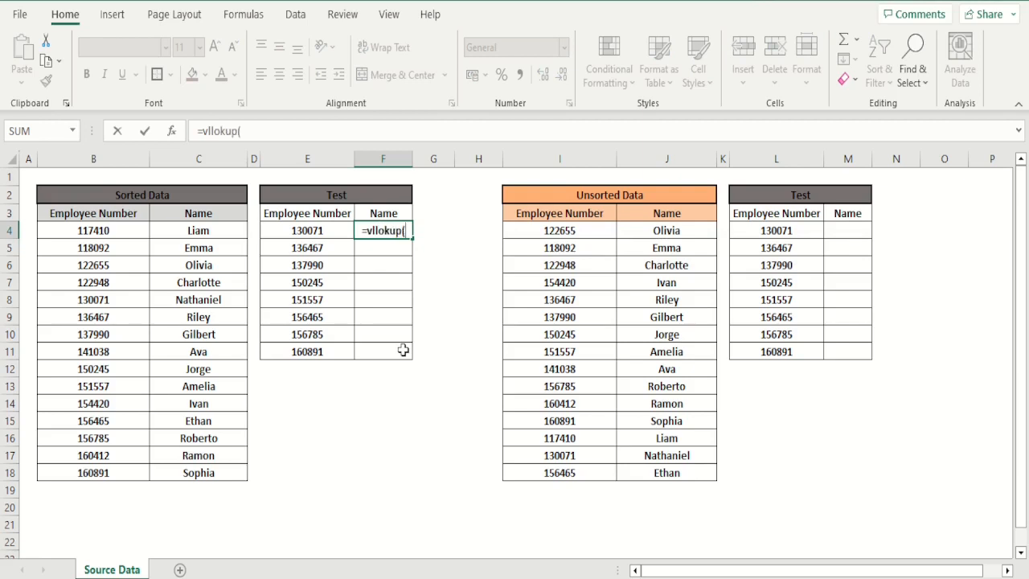
{"action": "key", "text": "BackSpace"}
{"action": "key", "text": "BackSpace"}
{"action": "key", "text": "BackSpace"}
{"action": "key", "text": "BackSpace"}
{"action": "key", "text": "BackSpace"}
{"action": "key", "text": "BackSpace"}
{"action": "type", "text": "ookup"}
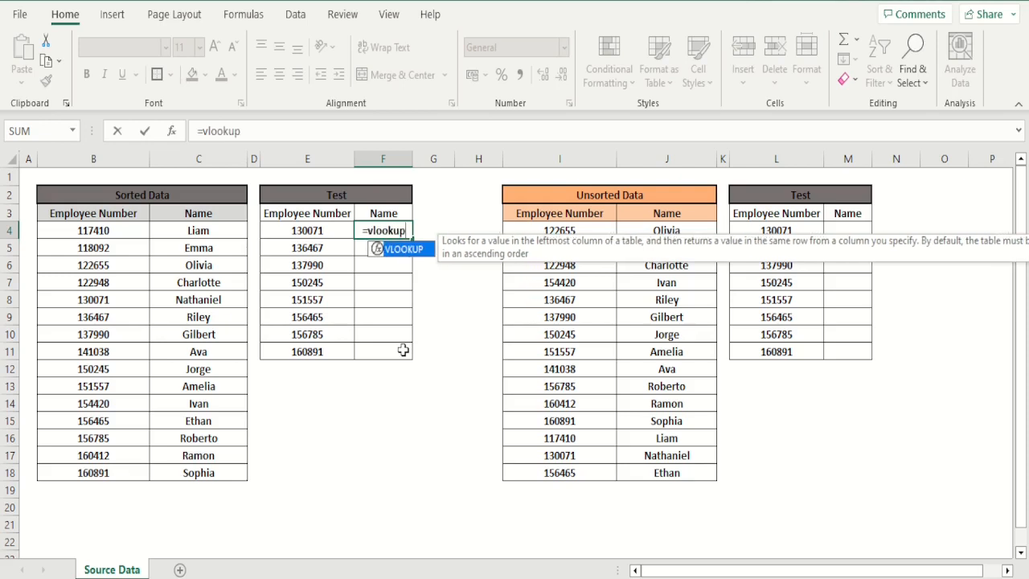
{"action": "type", "text": "("}
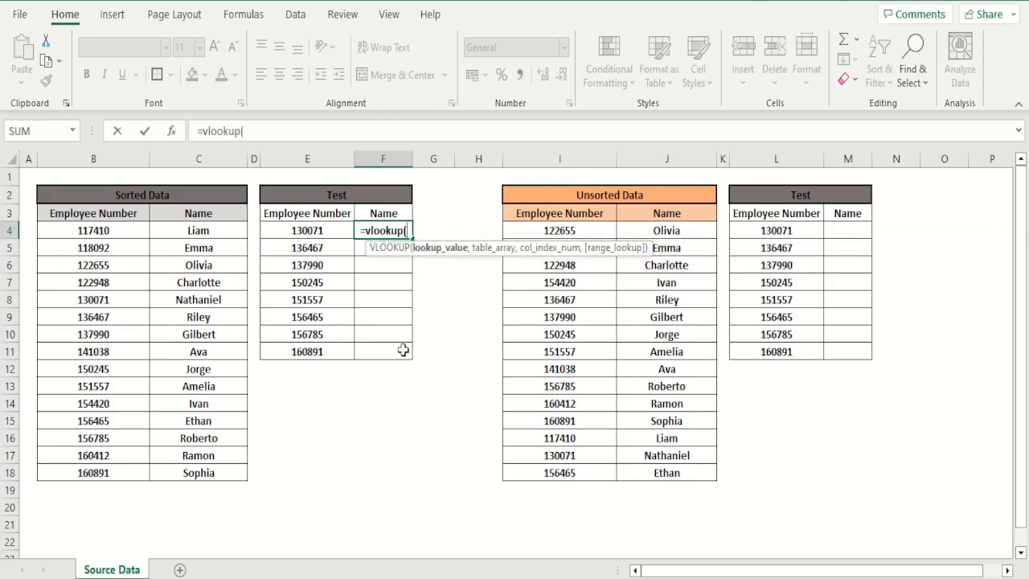
{"action": "left_click", "coordinate": [287, 229]}
{"action": "type", "text": ","}
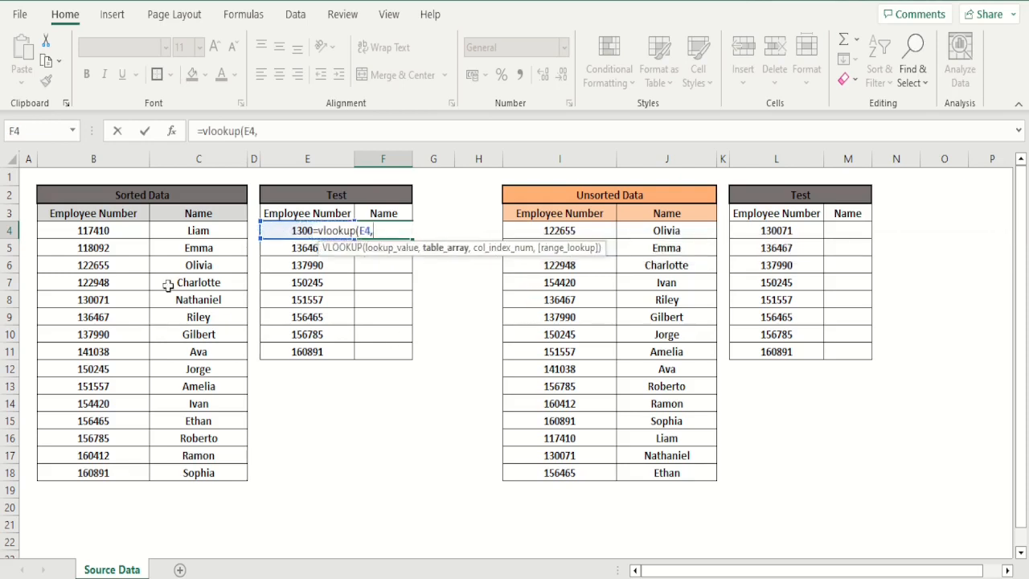
- Complete the F4 VLOOKUP arguments with table array B4:C18, column index 2 and range lookup 1
{"action": "left_click_drag", "start_coordinate": [129, 230], "coordinate": [207, 473]}
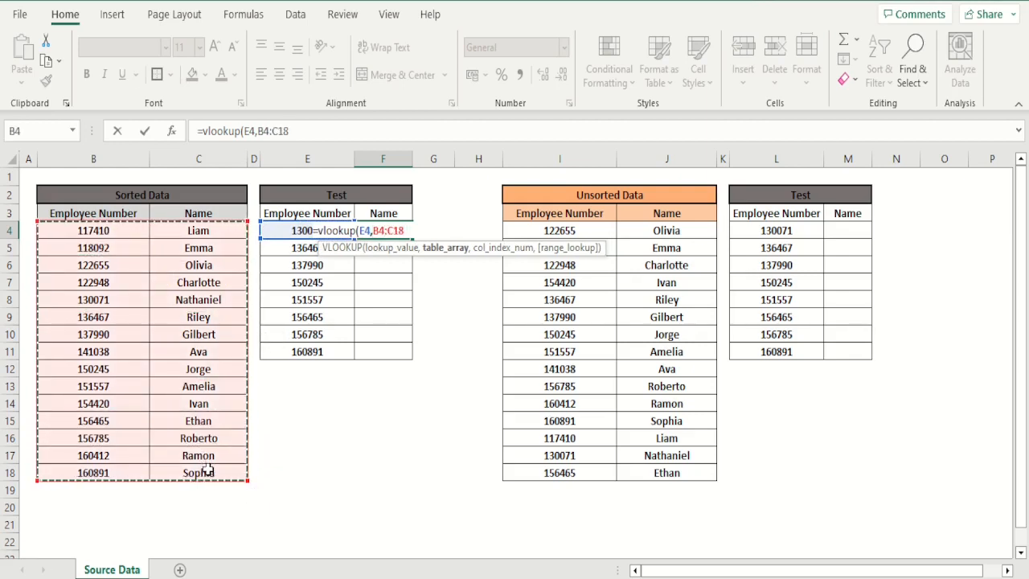
{"action": "type", "text": ",2"}
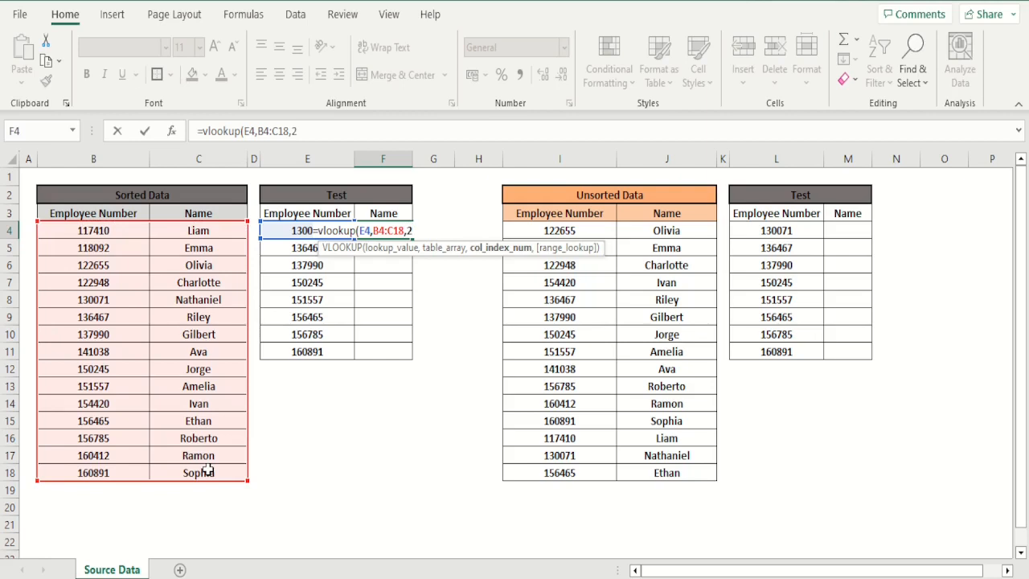
{"action": "type", "text": ",1"}
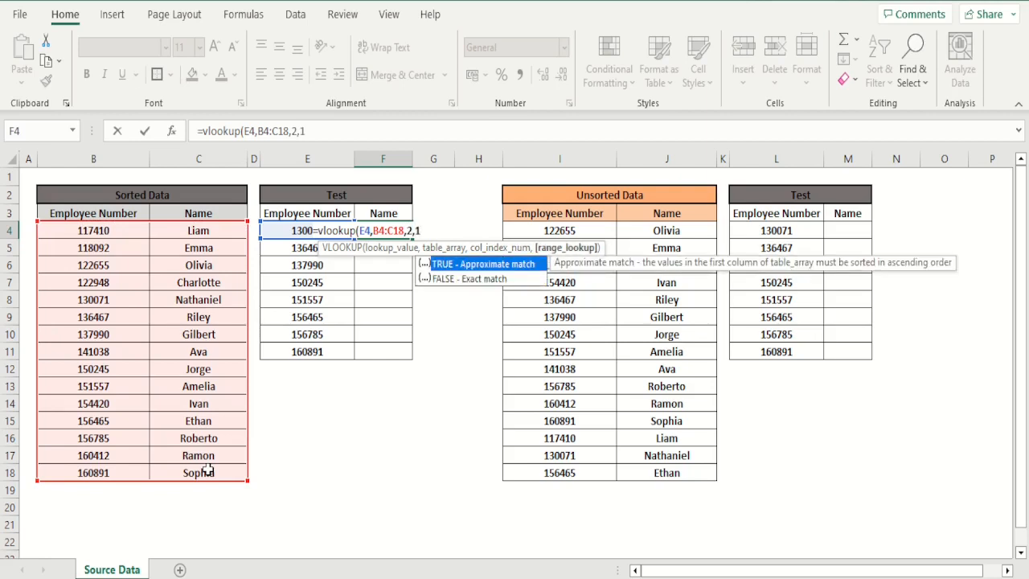
{"action": "type", "text": ")"}
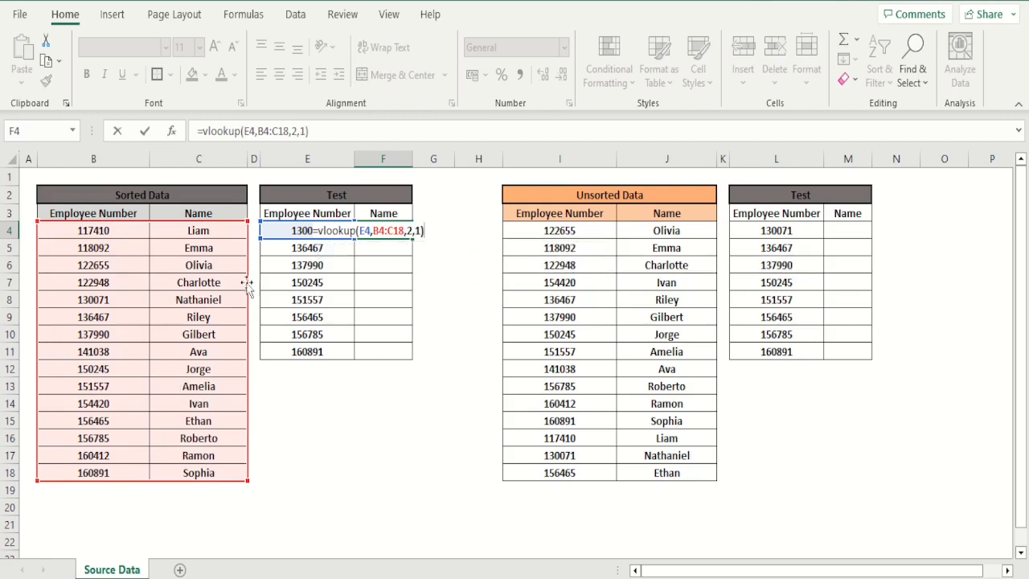
- Make the table array in the F4 formula absolute as $B$4:$C$18 and enter the formula
{"action": "left_click", "coordinate": [265, 130]}
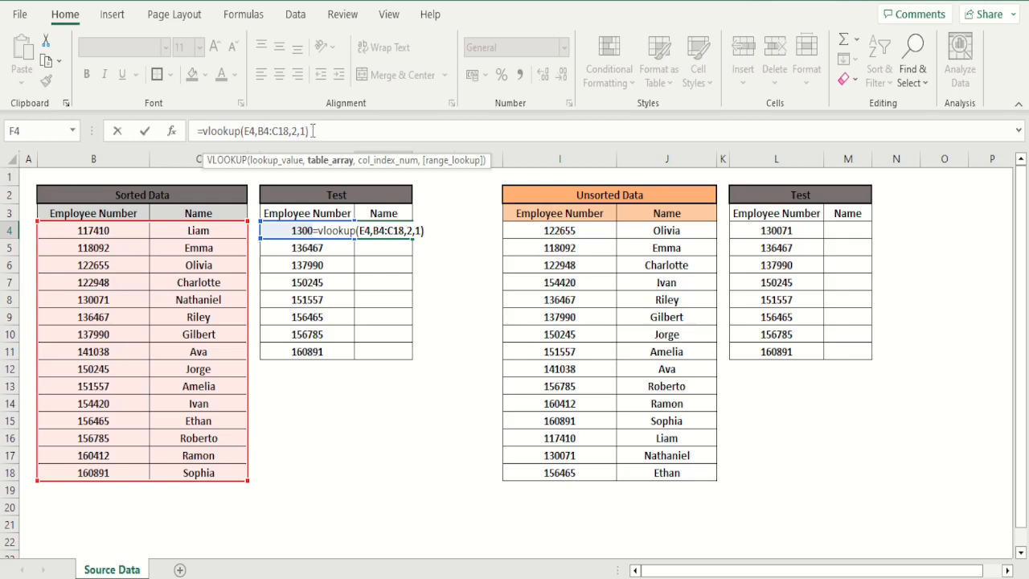
{"action": "double_click", "coordinate": [262, 131]}
{"action": "key", "text": "F4"}
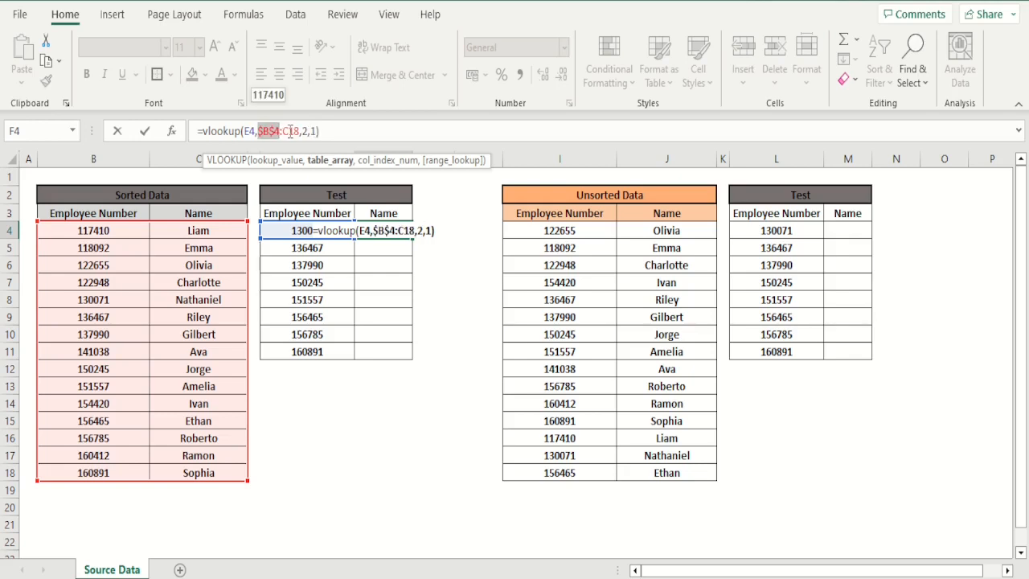
{"action": "left_click", "coordinate": [288, 131]}
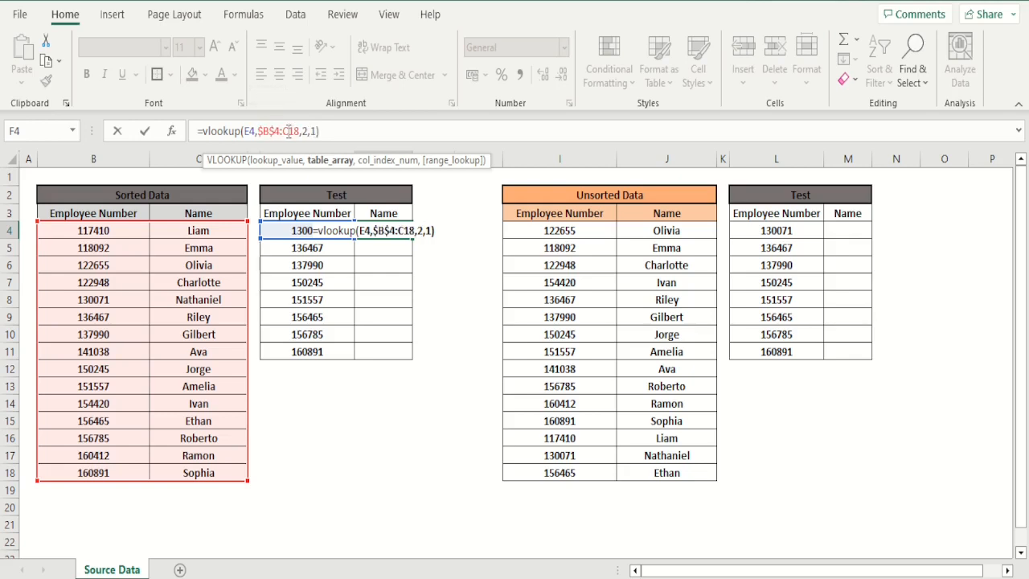
{"action": "key", "text": "F4"}
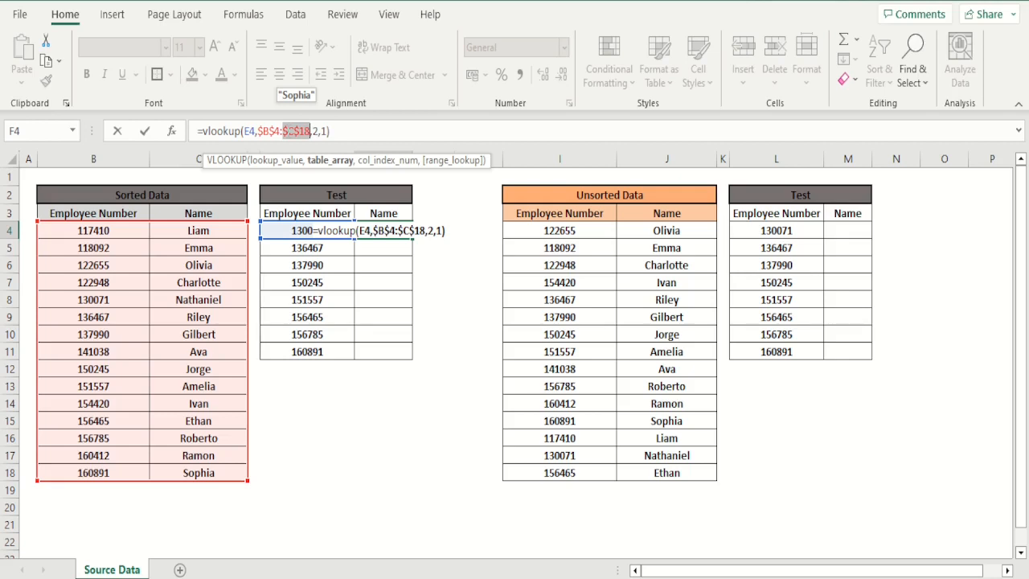
{"action": "key", "text": "Return"}
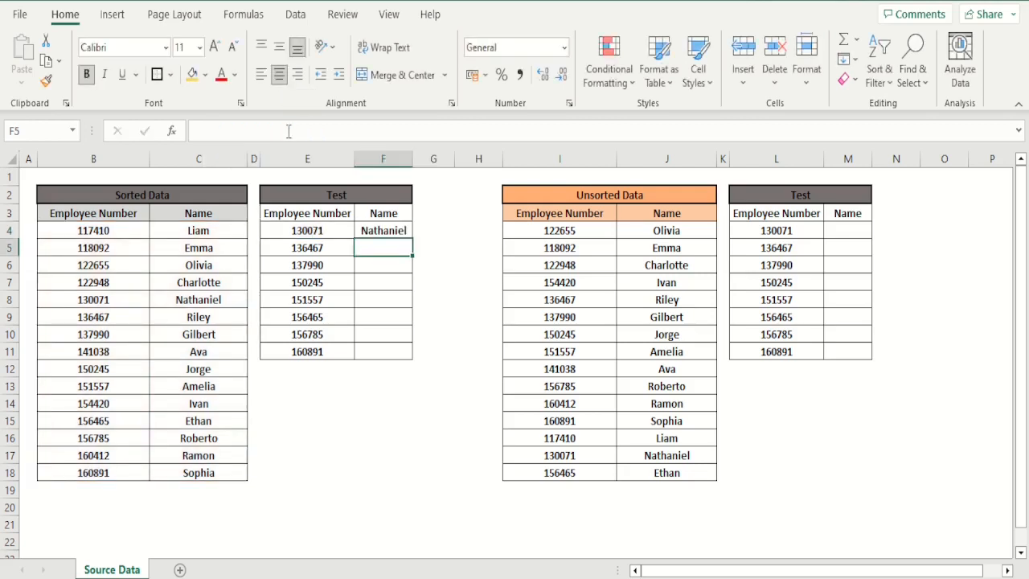
- Copy the F4 VLOOKUP formula down through F11
{"action": "left_click", "coordinate": [399, 230]}
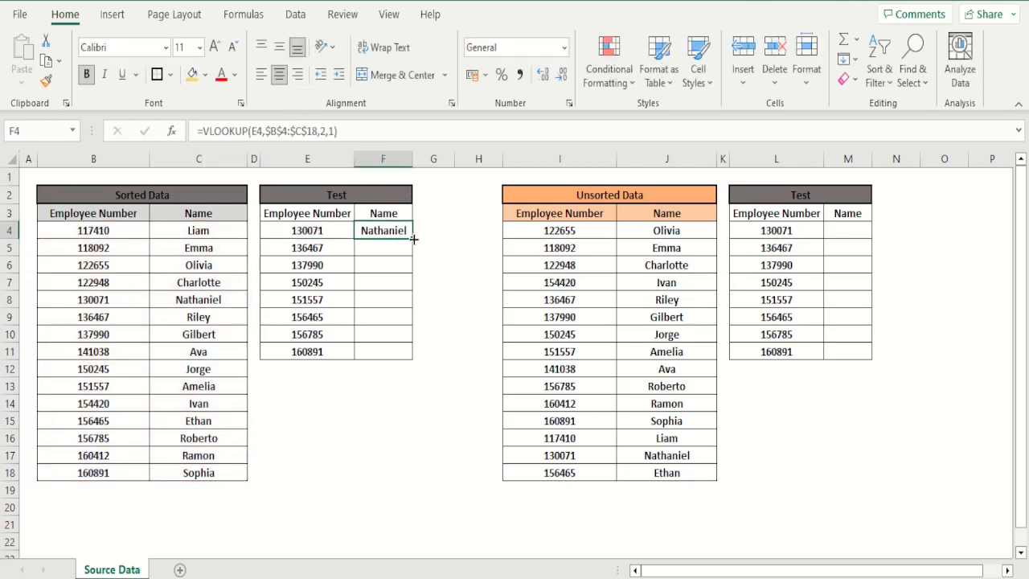
{"action": "left_click_drag", "start_coordinate": [412, 239], "coordinate": [414, 359]}
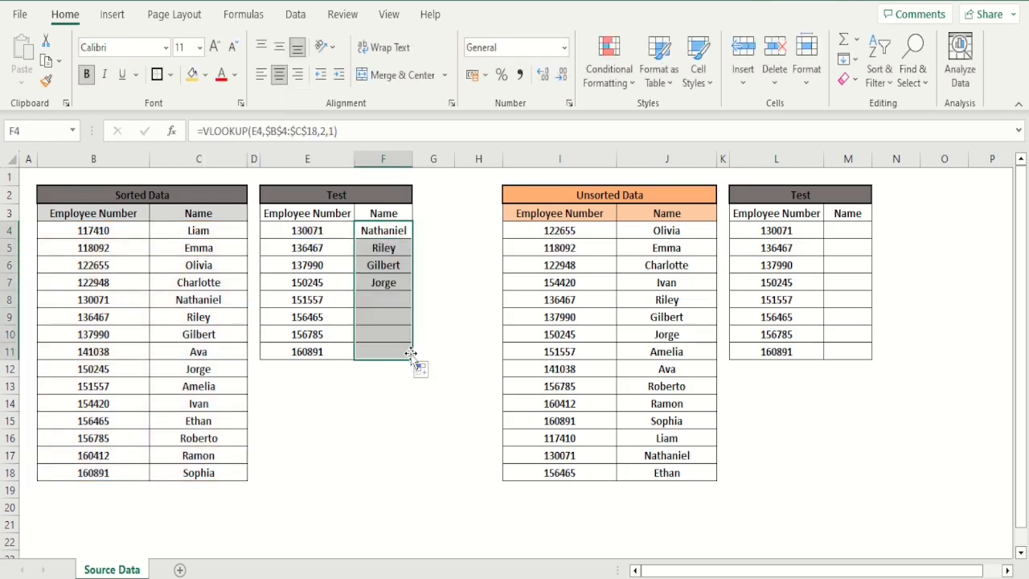
{"action": "left_click", "coordinate": [441, 389]}
- Examine the table array reference in the copied formulas from F4 down to F8
{"action": "left_click", "coordinate": [383, 246]}
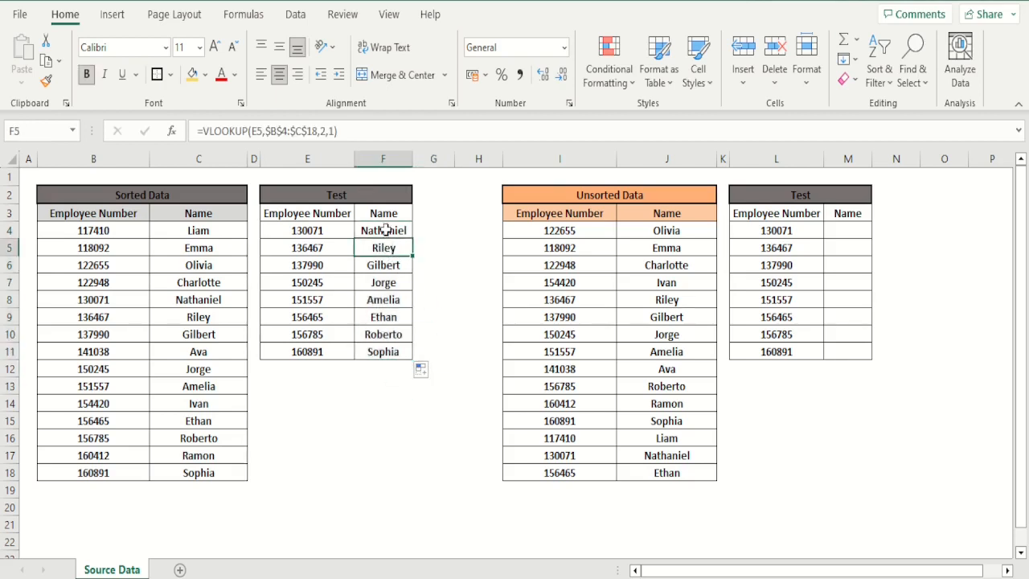
{"action": "left_click", "coordinate": [387, 230]}
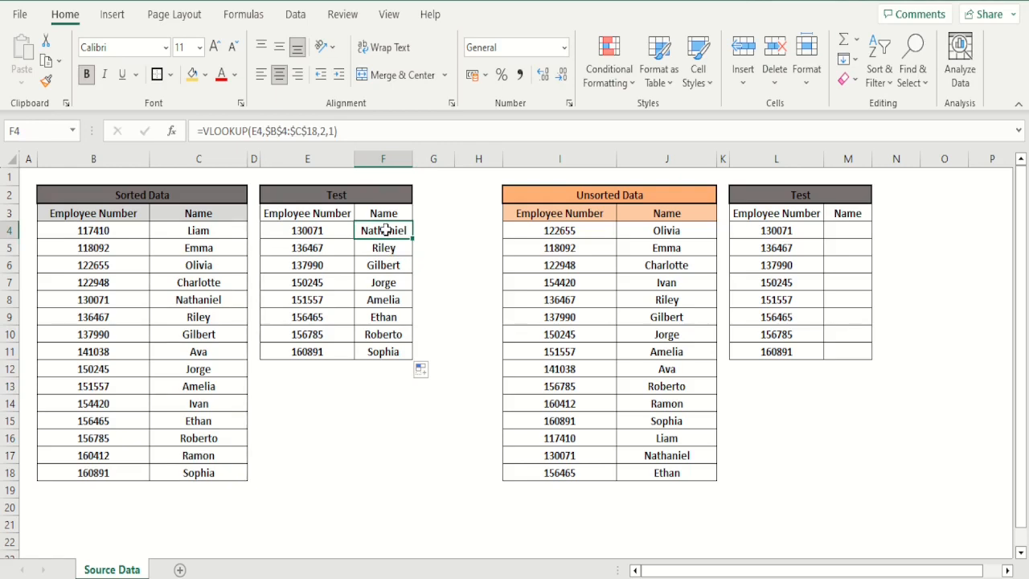
{"action": "key", "text": "Down"}
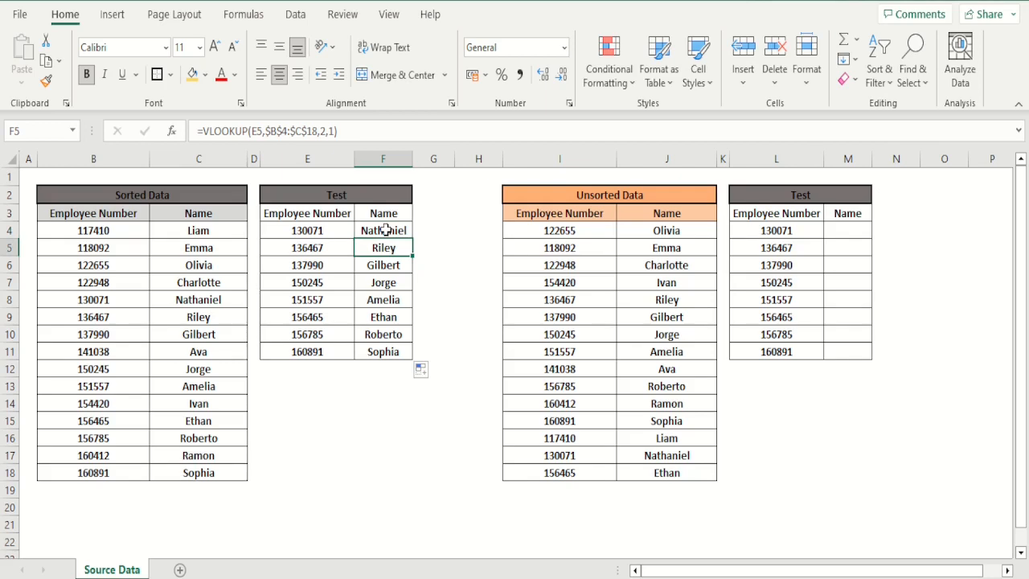
{"action": "key", "text": "Down"}
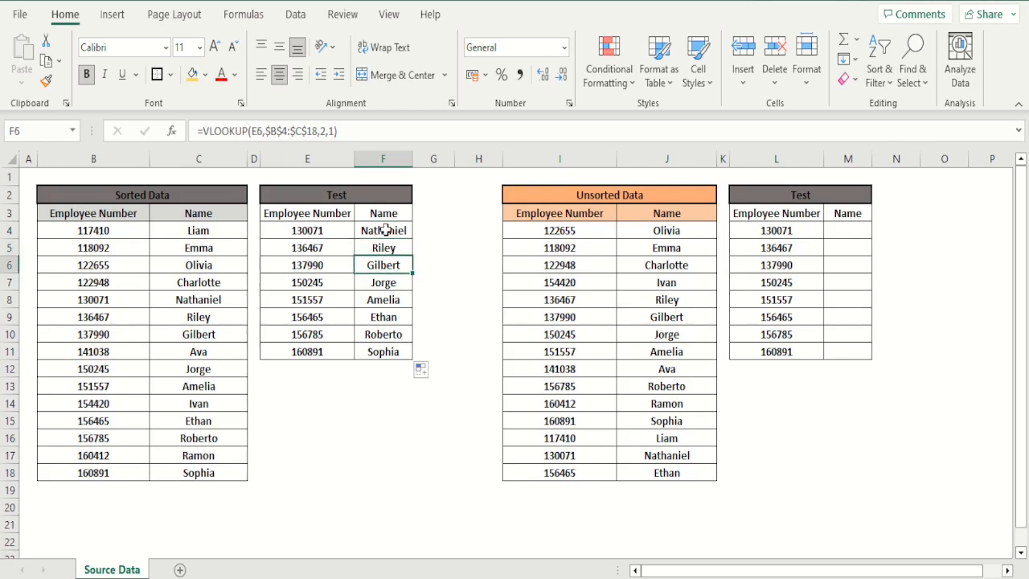
{"action": "key", "text": "Down"}
{"action": "key", "text": "Down"}
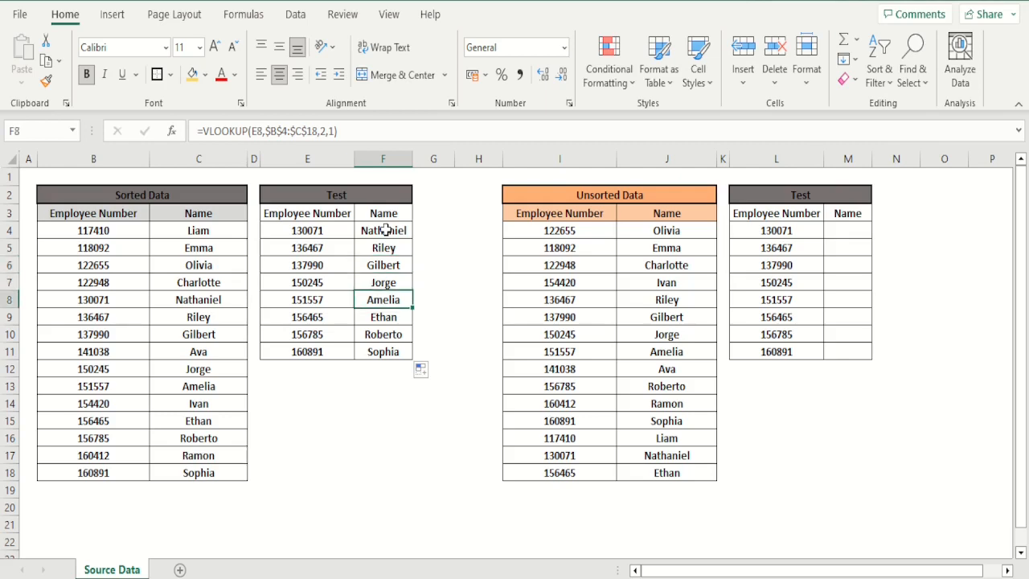
{"action": "key", "text": "Up"}
{"action": "key", "text": "Up"}
{"action": "key", "text": "Up"}
{"action": "key", "text": "Up"}
- Begin a VLOOKUP formula in M4 of the Unsorted Data's Test table with L4 as the lookup value
{"action": "key", "text": "Right"}
{"action": "key", "text": "Right"}
{"action": "key", "text": "Right"}
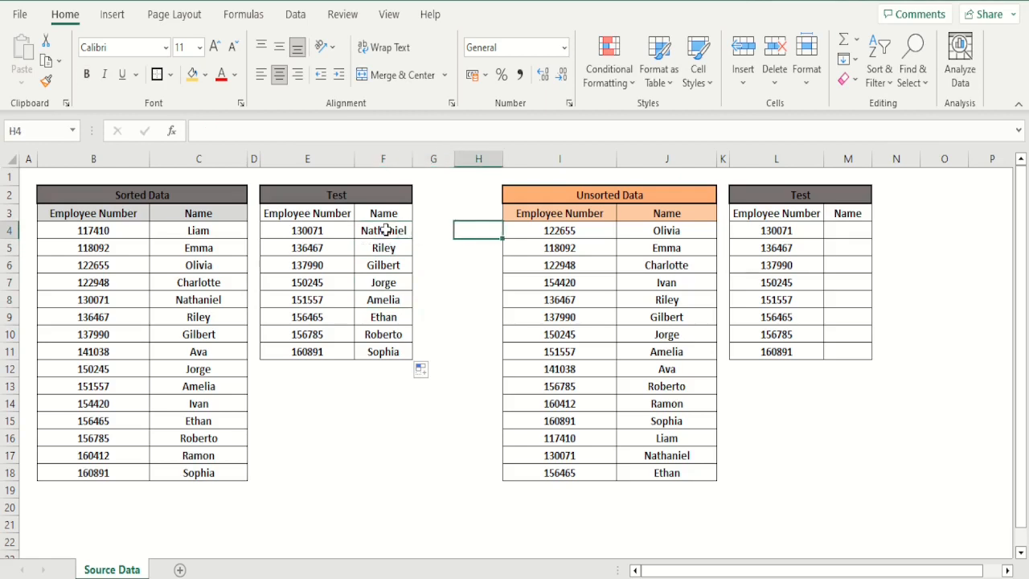
{"action": "key", "text": "Right"}
{"action": "key", "text": "Right"}
{"action": "key", "text": "Right"}
{"action": "key", "text": "Right"}
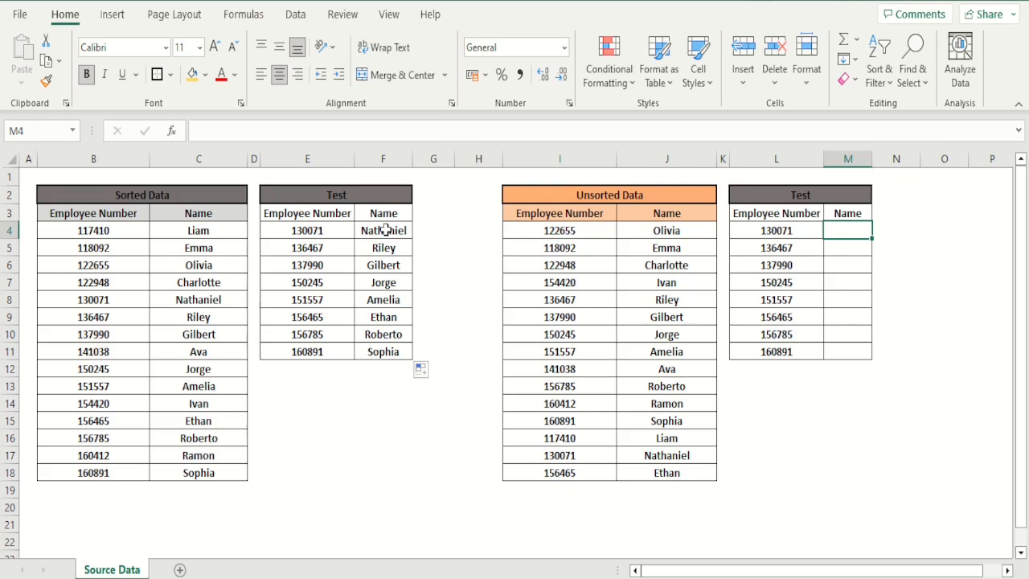
{"action": "type", "text": "=v"}
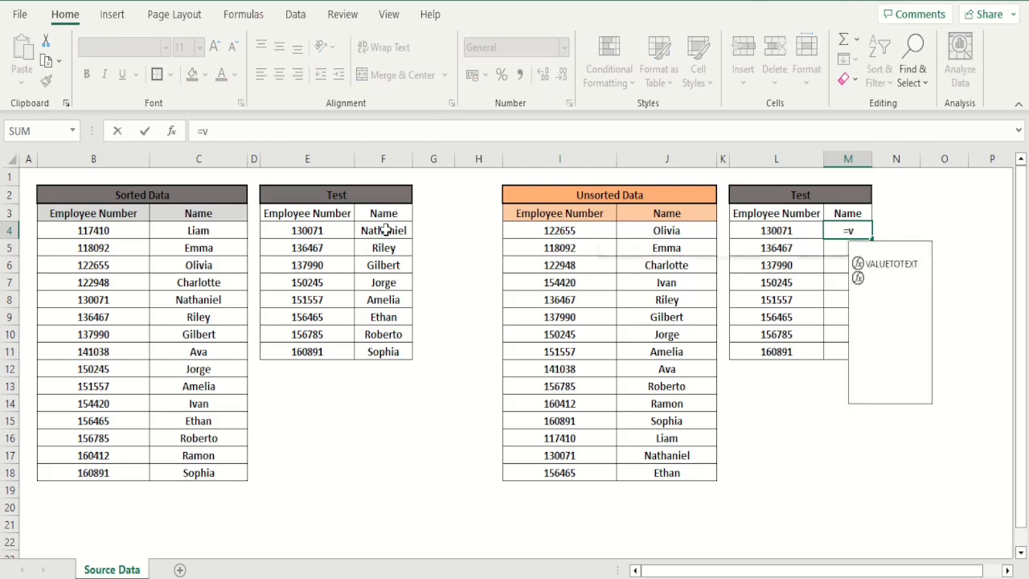
{"action": "type", "text": "llokup"}
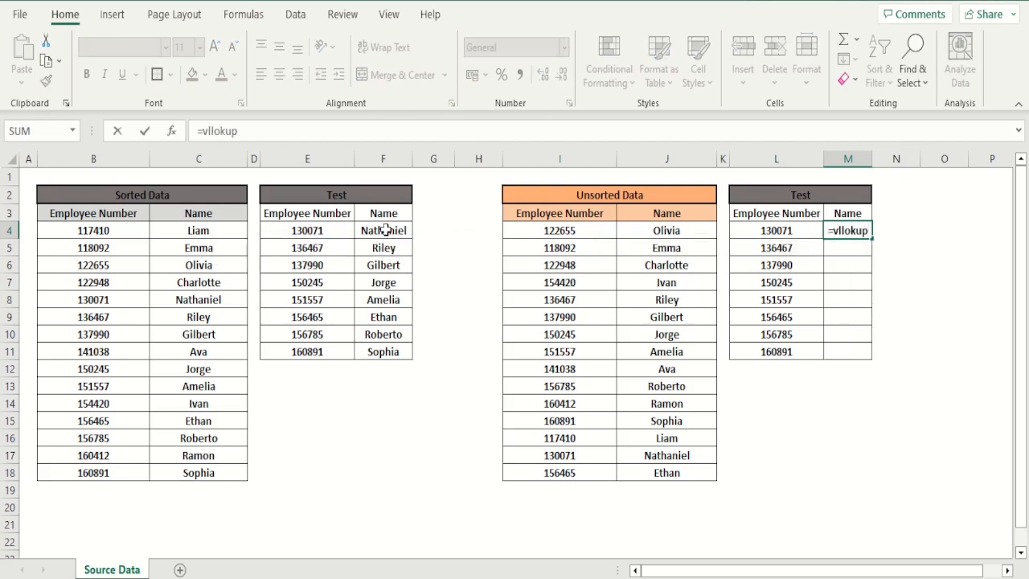
{"action": "key", "text": "BackSpace"}
{"action": "key", "text": "BackSpace"}
{"action": "key", "text": "BackSpace"}
{"action": "key", "text": "BackSpace"}
{"action": "key", "text": "BackSpace"}
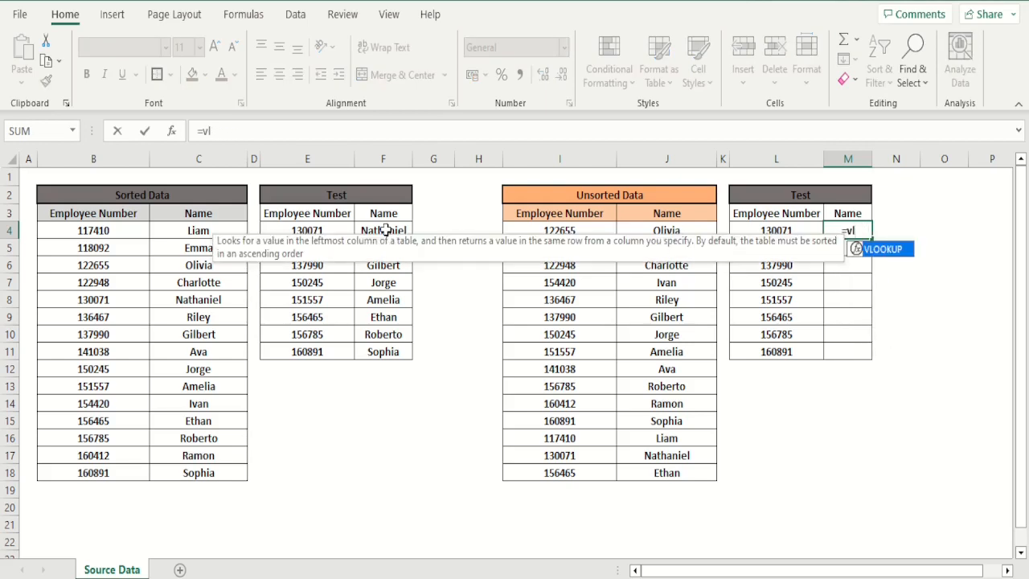
{"action": "type", "text": "ookup("}
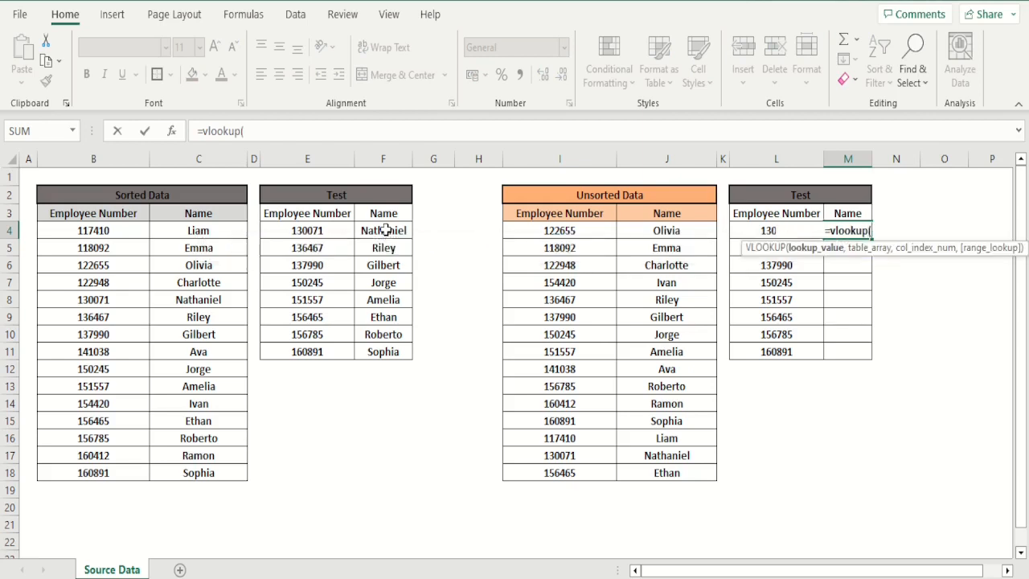
{"action": "left_click", "coordinate": [749, 231]}
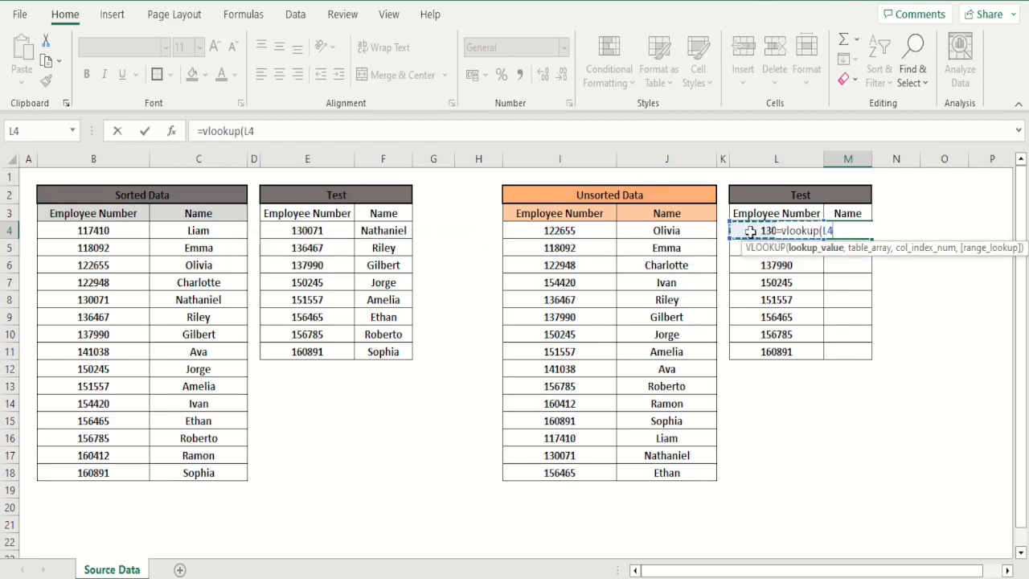
{"action": "type", "text": ","}
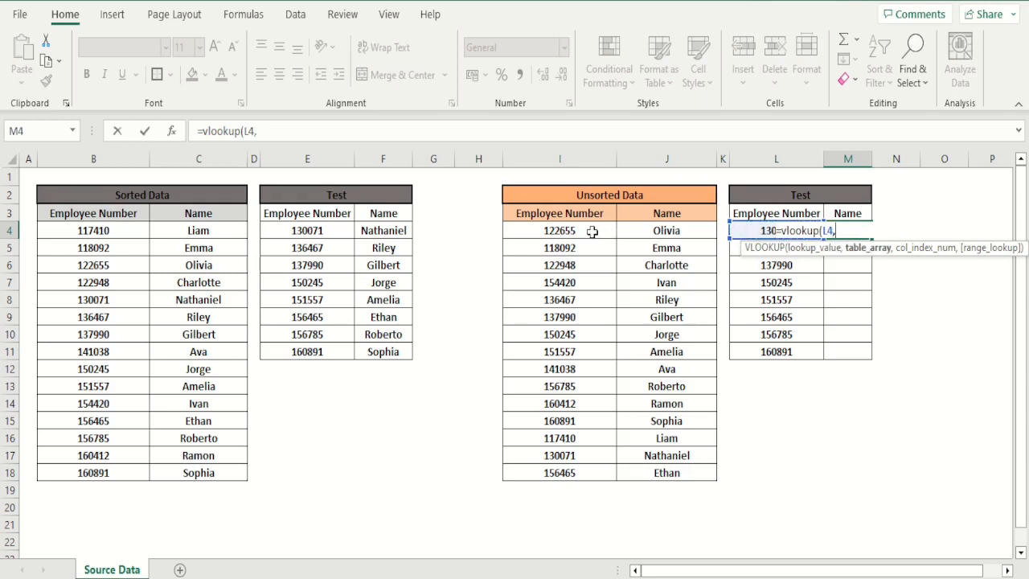
- Complete the M4 VLOOKUP formula with table array I4:J18, column index 2 and range lookup 1 for approximate match
{"action": "left_click_drag", "start_coordinate": [592, 231], "coordinate": [697, 473]}
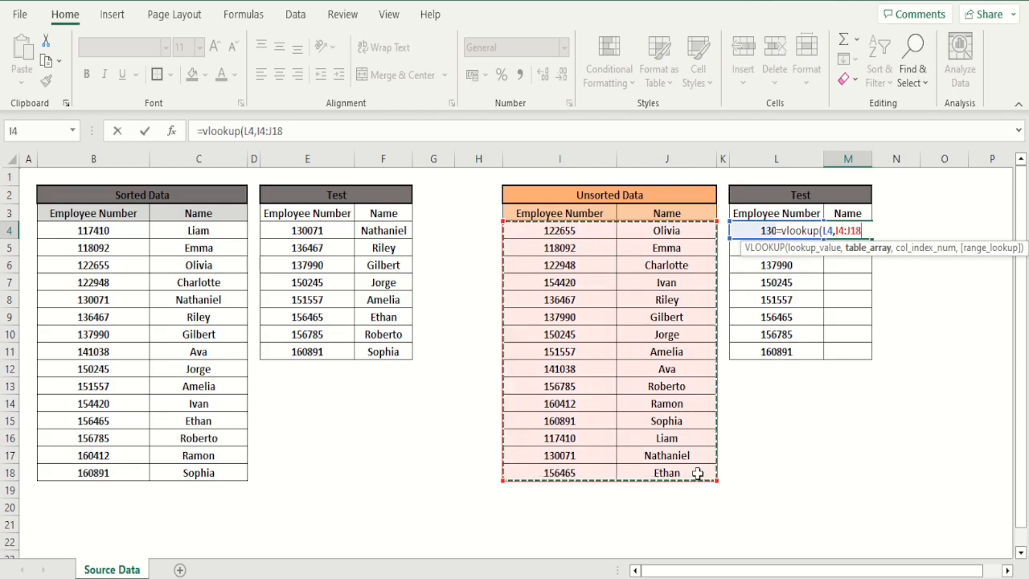
{"action": "type", "text": ",2"}
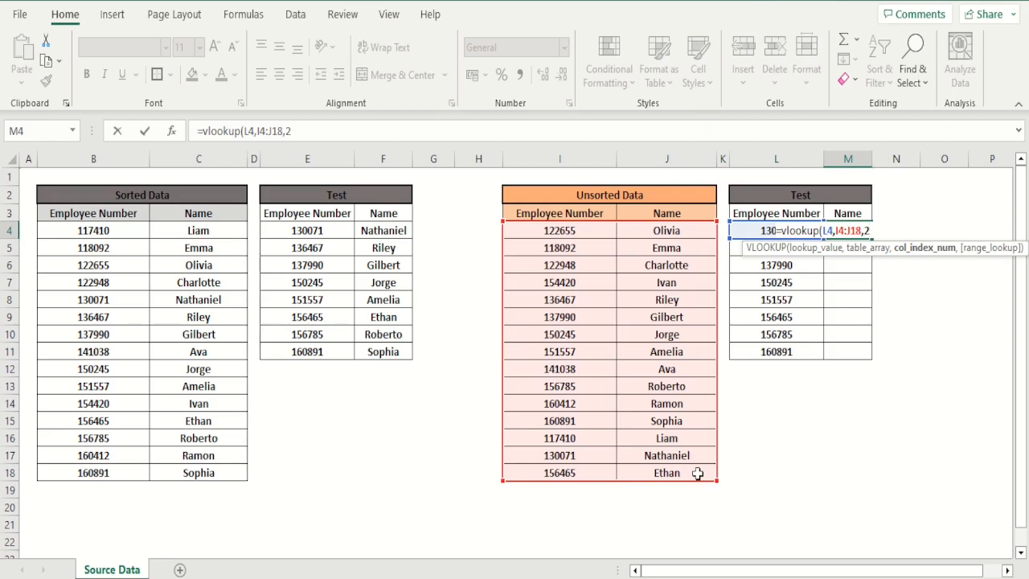
{"action": "type", "text": ",1"}
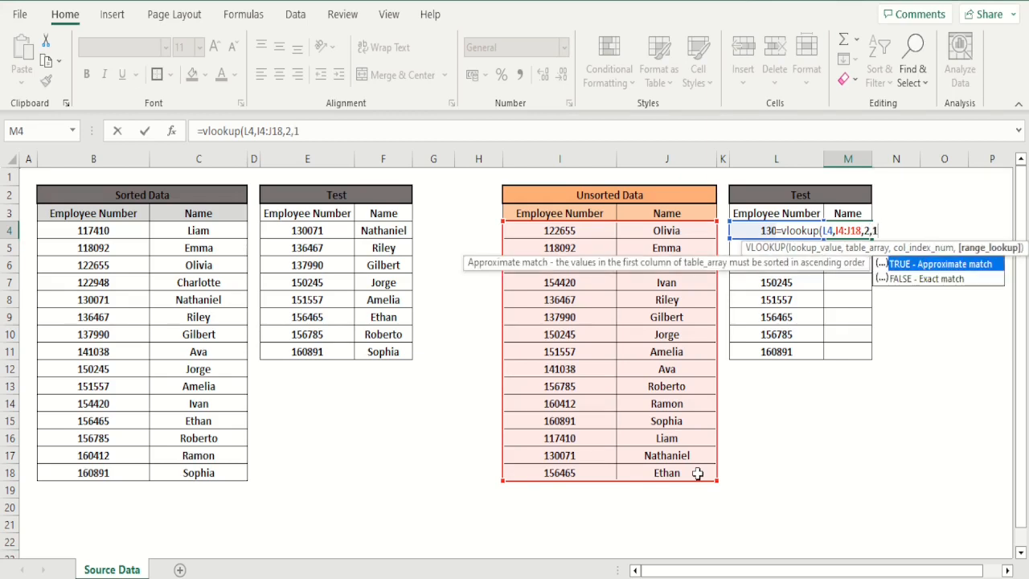
{"action": "type", "text": ")"}
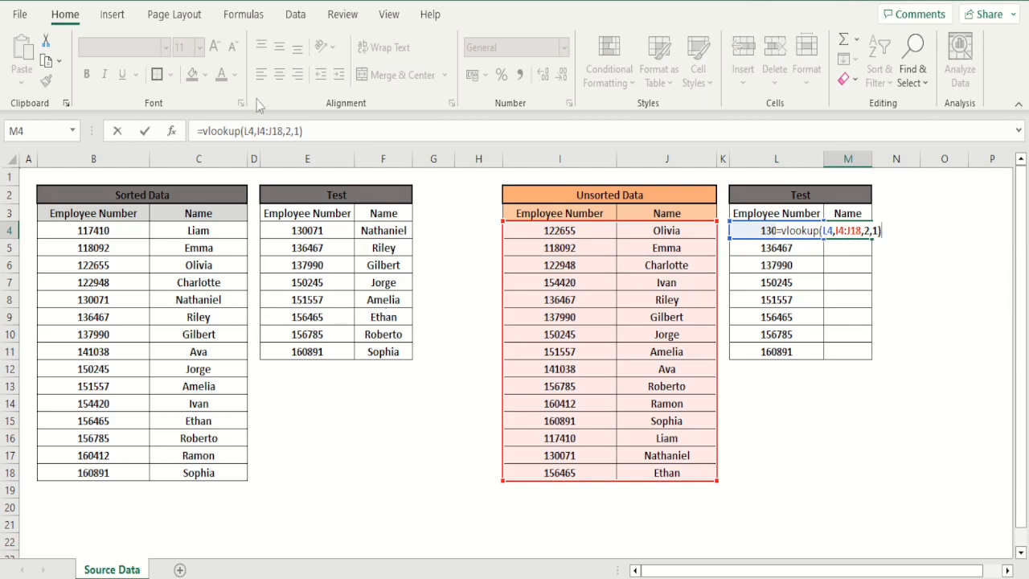
- Make the table array in the M4 formula absolute as $I$4:$J$18 and enter the formula
{"action": "left_click", "coordinate": [260, 131]}
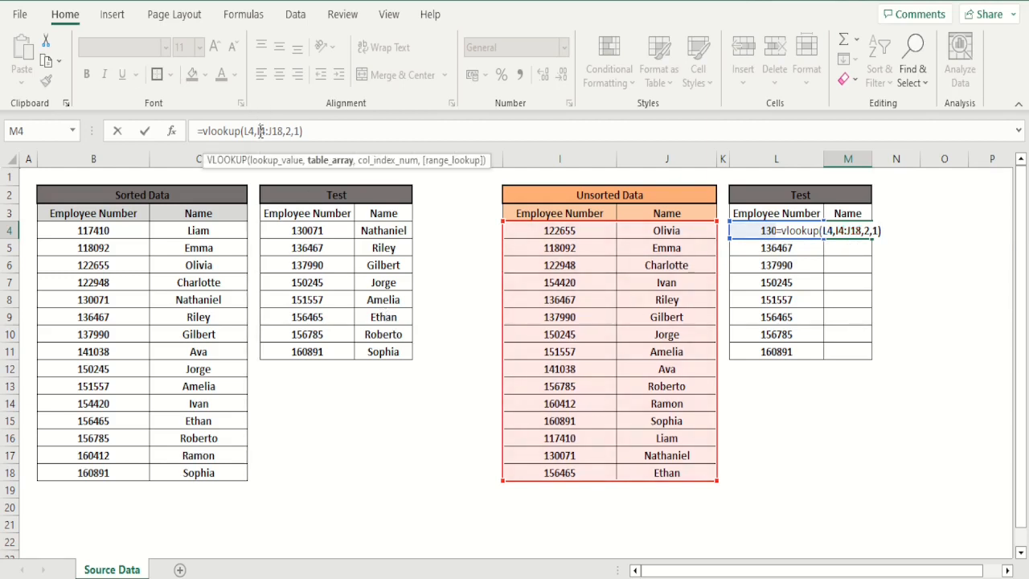
{"action": "key", "text": "F4"}
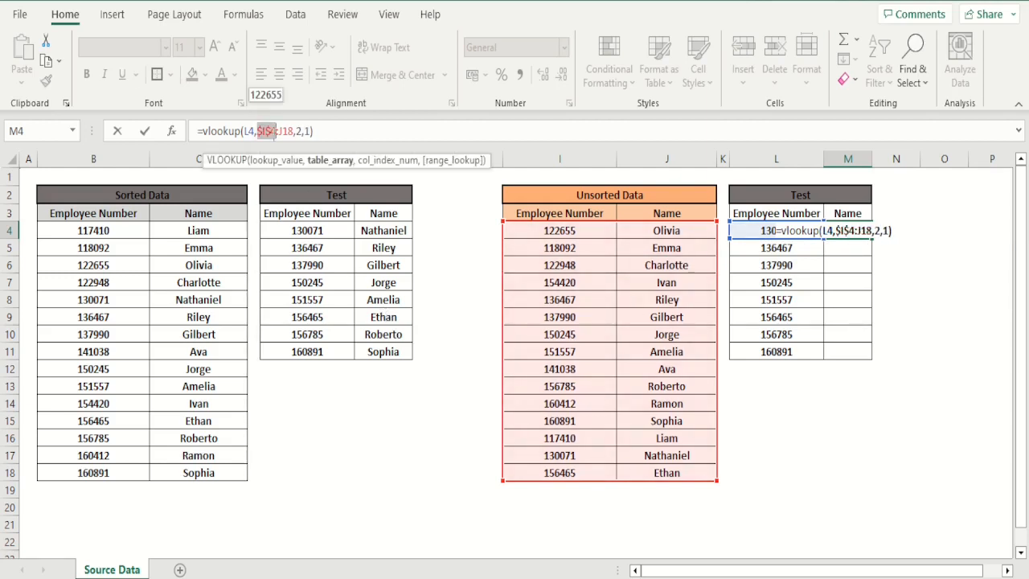
{"action": "left_click", "coordinate": [281, 131]}
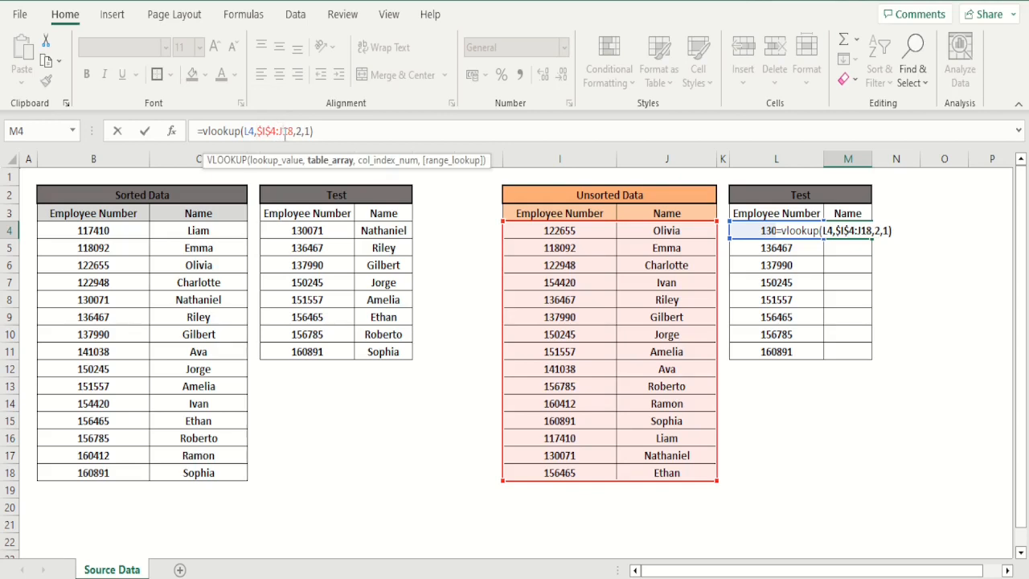
{"action": "key", "text": "F4"}
{"action": "key", "text": "Return"}
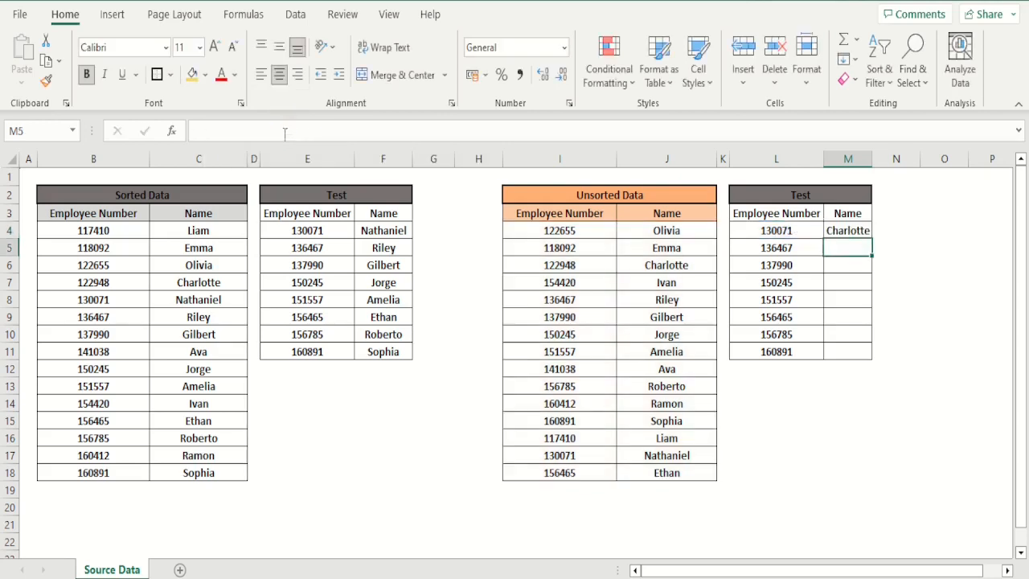
- Check the name returned in M4 by tracing the employee number from L4 through the Unsorted Data's Employee Number column
{"action": "left_click", "coordinate": [862, 232]}
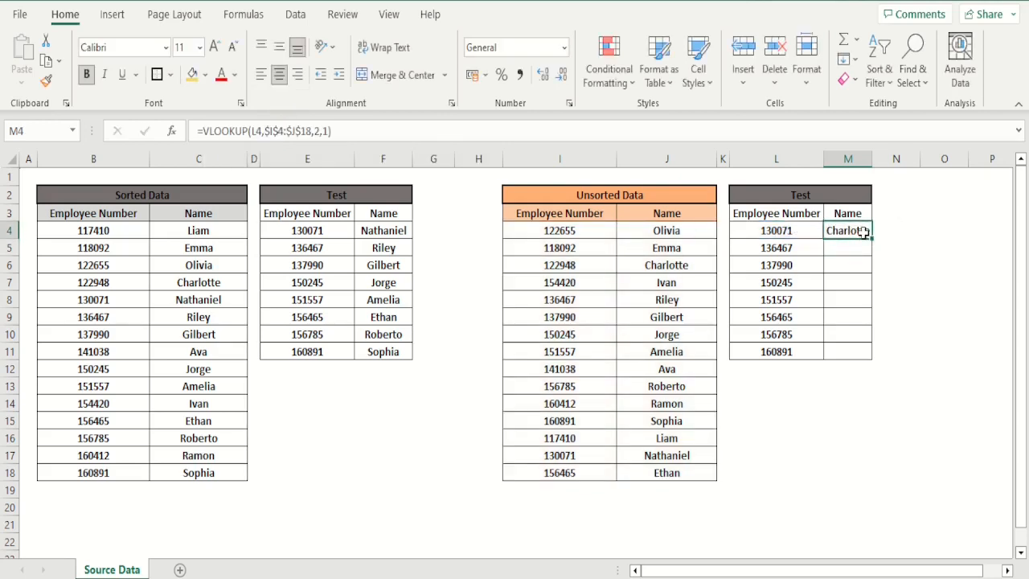
{"action": "key", "text": "Left"}
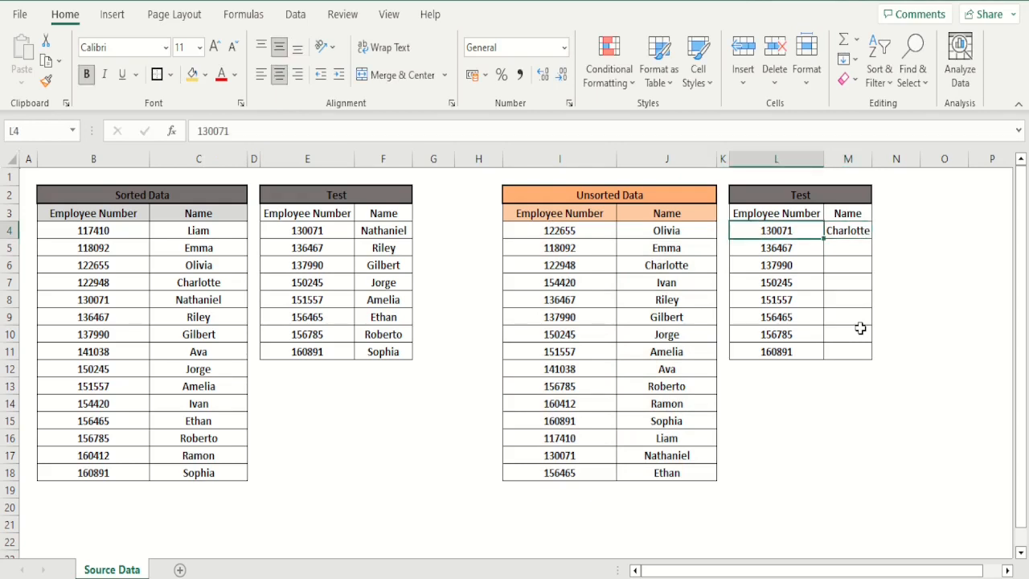
{"action": "key", "text": "Right"}
{"action": "key", "text": "Down"}
{"action": "key", "text": "Left"}
{"action": "key", "text": "Left"}
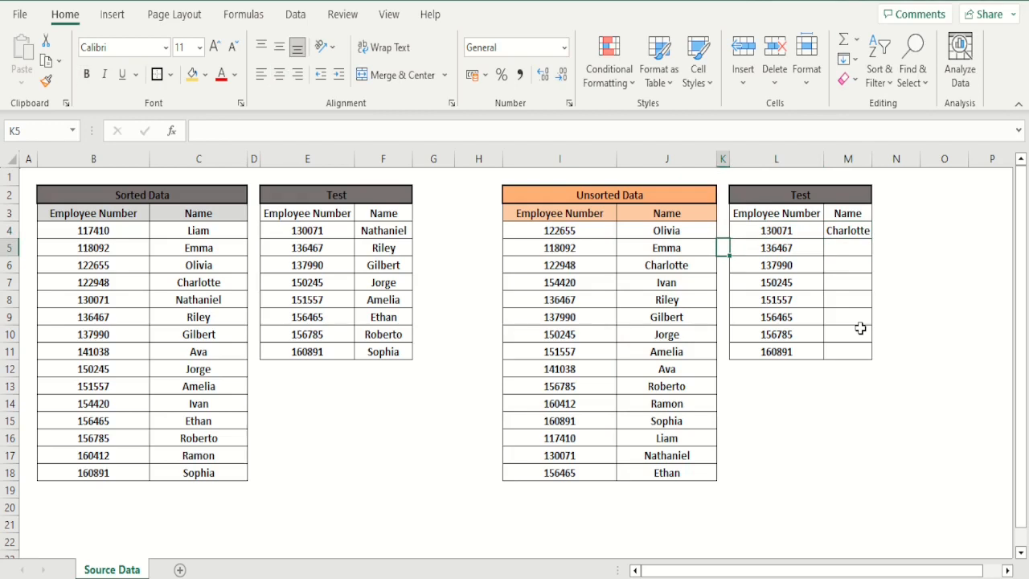
{"action": "key", "text": "Down"}
{"action": "key", "text": "Left"}
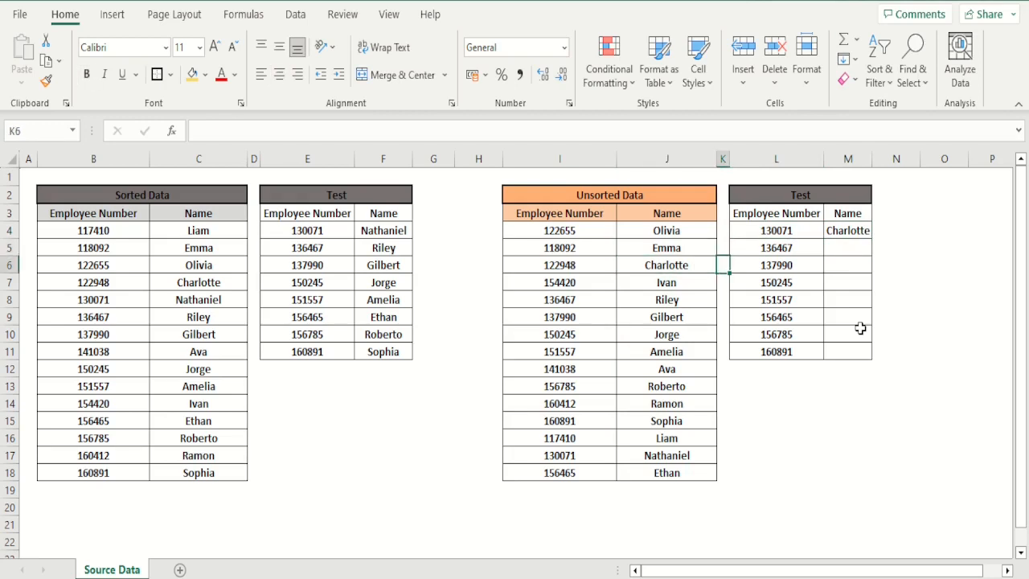
{"action": "key", "text": "Left"}
{"action": "key", "text": "Left"}
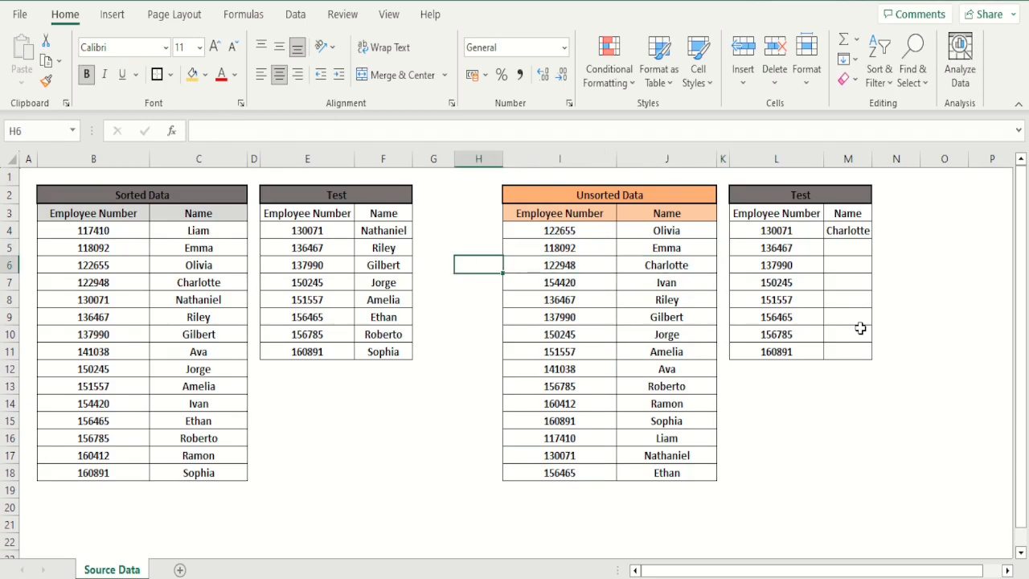
{"action": "key", "text": "Right"}
{"action": "key", "text": "Down"}
{"action": "key", "text": "Down"}
{"action": "key", "text": "Down"}
{"action": "key", "text": "Down"}
{"action": "key", "text": "Down"}
{"action": "key", "text": "Down"}
{"action": "key", "text": "Down"}
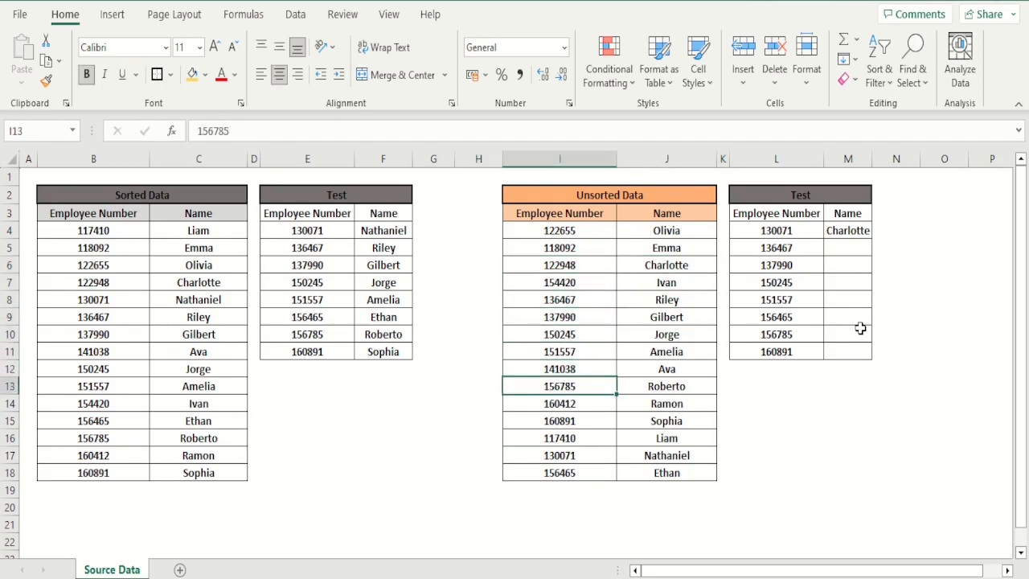
{"action": "key", "text": "Down"}
{"action": "key", "text": "Down"}
{"action": "key", "text": "Down"}
{"action": "key", "text": "Down"}
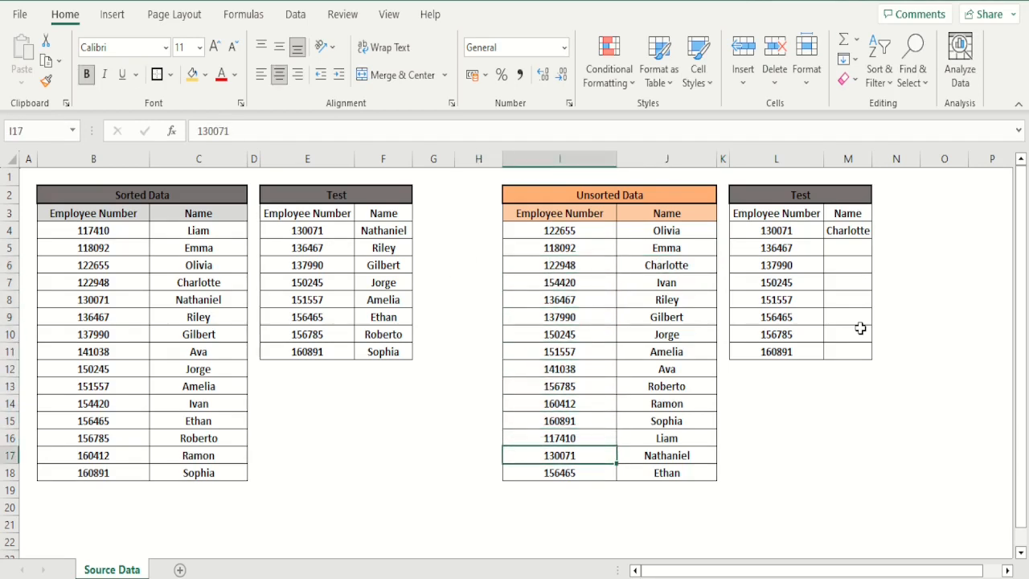
{"action": "key", "text": "Up"}
{"action": "key", "text": "Up"}
{"action": "key", "text": "Up"}
{"action": "key", "text": "Up"}
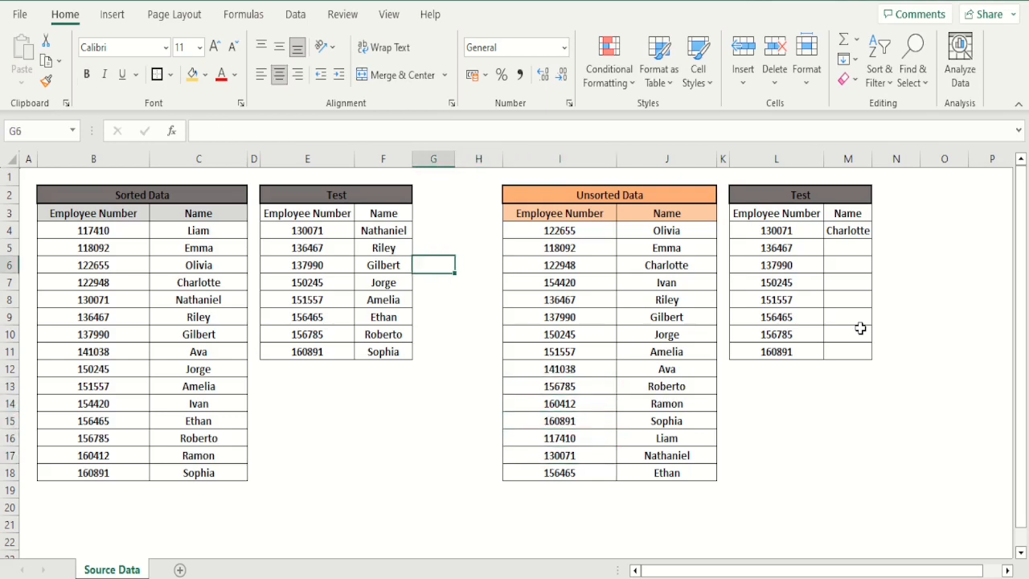
- Copy the M4 VLOOKUP formula down through M11
{"action": "key", "text": "Left"}
{"action": "key", "text": "Up"}
{"action": "key", "text": "Up"}
{"action": "key", "text": "Right"}
{"action": "key", "text": "Right"}
{"action": "key", "text": "Right"}
{"action": "key", "text": "Right"}
{"action": "key", "text": "Right"}
{"action": "key", "text": "Right"}
{"action": "key", "text": "Right"}
{"action": "key", "text": "Right"}
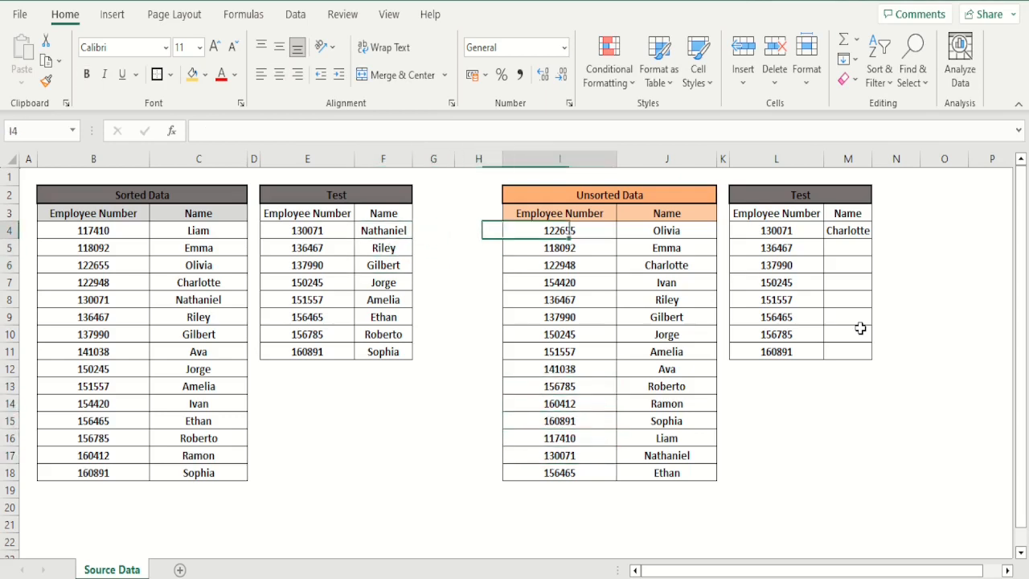
{"action": "key", "text": "Left"}
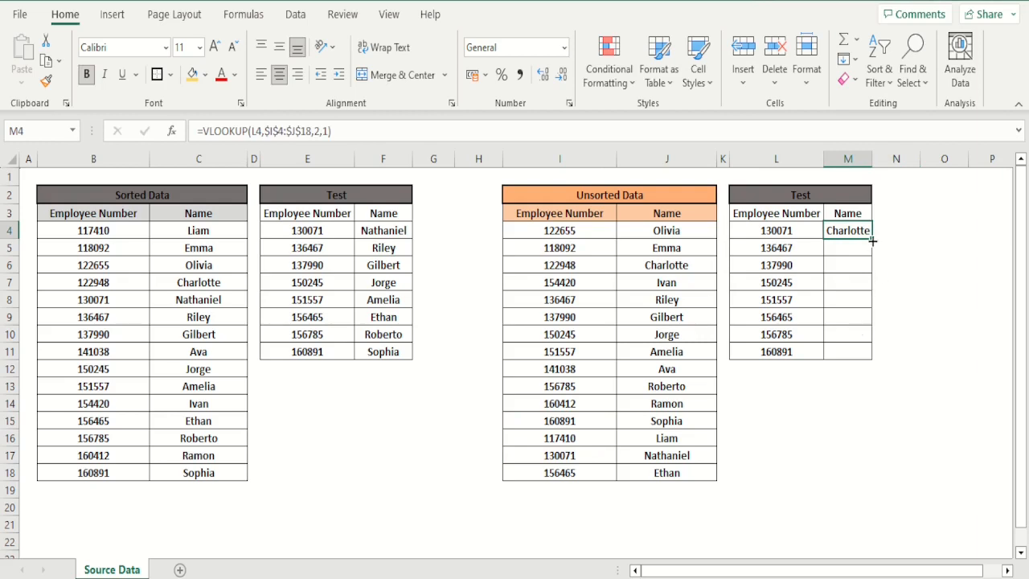
{"action": "left_click_drag", "start_coordinate": [872, 239], "coordinate": [872, 359]}
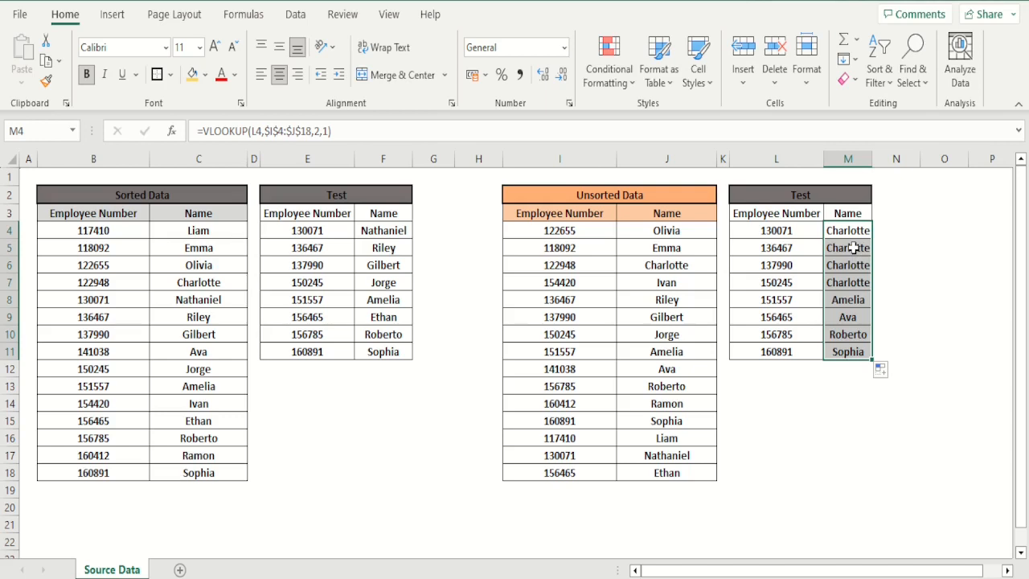
- Examine the names returned in M4 through M7 against their employee numbers in column L
{"action": "left_click", "coordinate": [853, 247]}
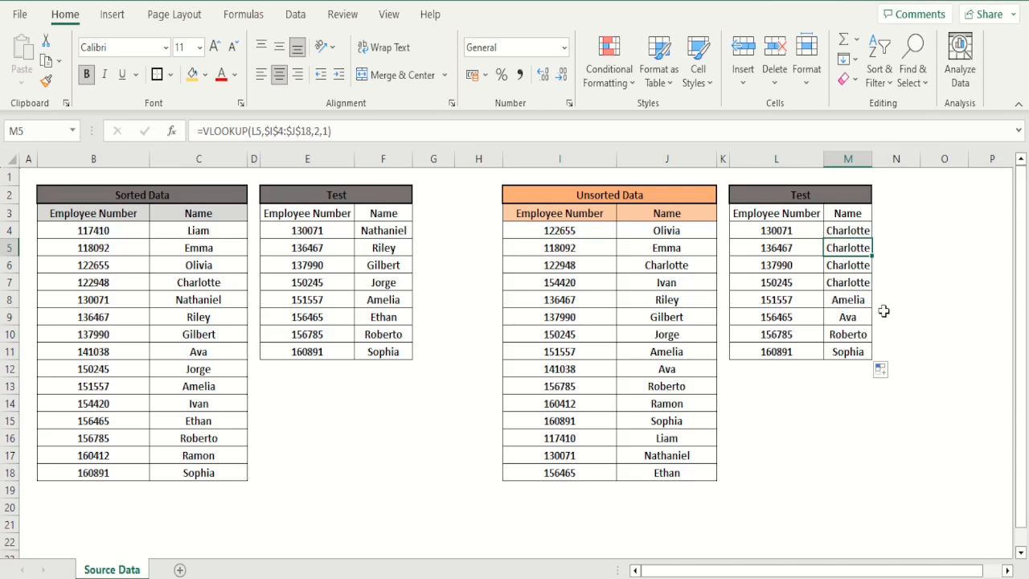
{"action": "key", "text": "Down"}
{"action": "key", "text": "Down"}
{"action": "key", "text": "Left"}
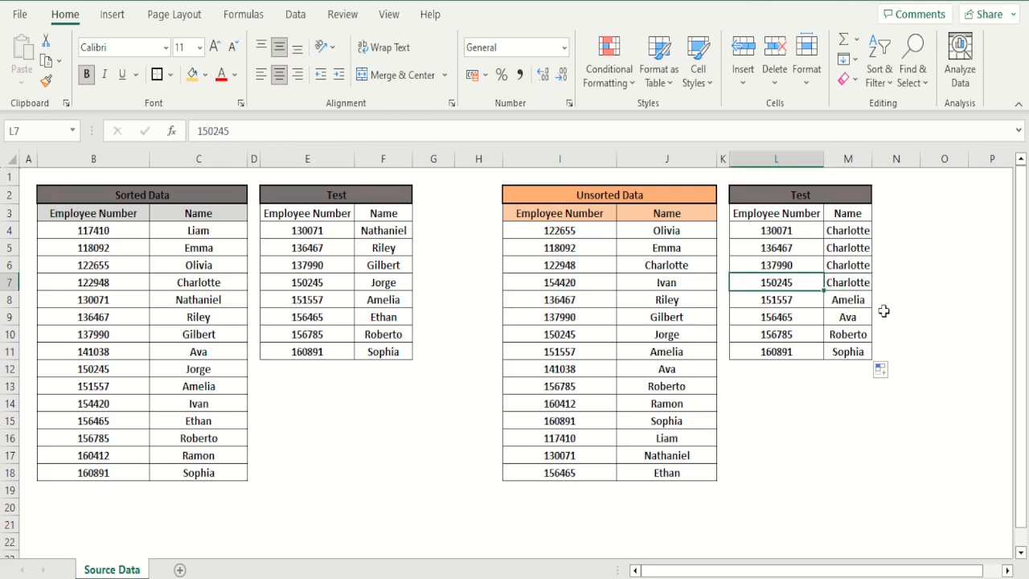
{"action": "key", "text": "Right"}
{"action": "key", "text": "Up"}
{"action": "key", "text": "Up"}
{"action": "key", "text": "Up"}
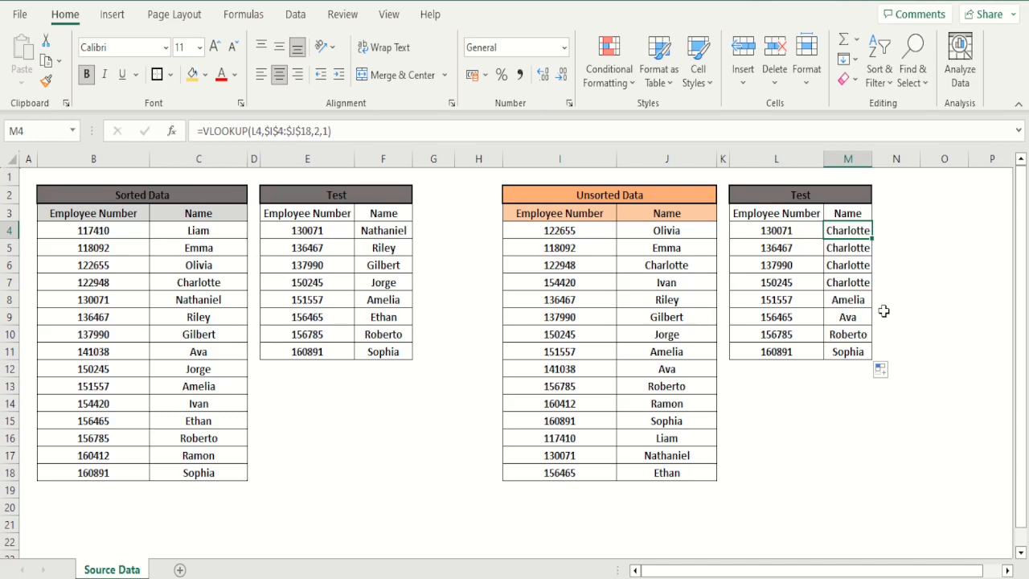
- Review the F4 approximate-match formula and the order of its source table, Sorted Data, for comparison with the unsorted case
{"action": "key", "text": "Left"}
{"action": "key", "text": "Left"}
{"action": "key", "text": "Left"}
{"action": "key", "text": "Left"}
{"action": "key", "text": "Left"}
{"action": "key", "text": "Left"}
{"action": "key", "text": "Left"}
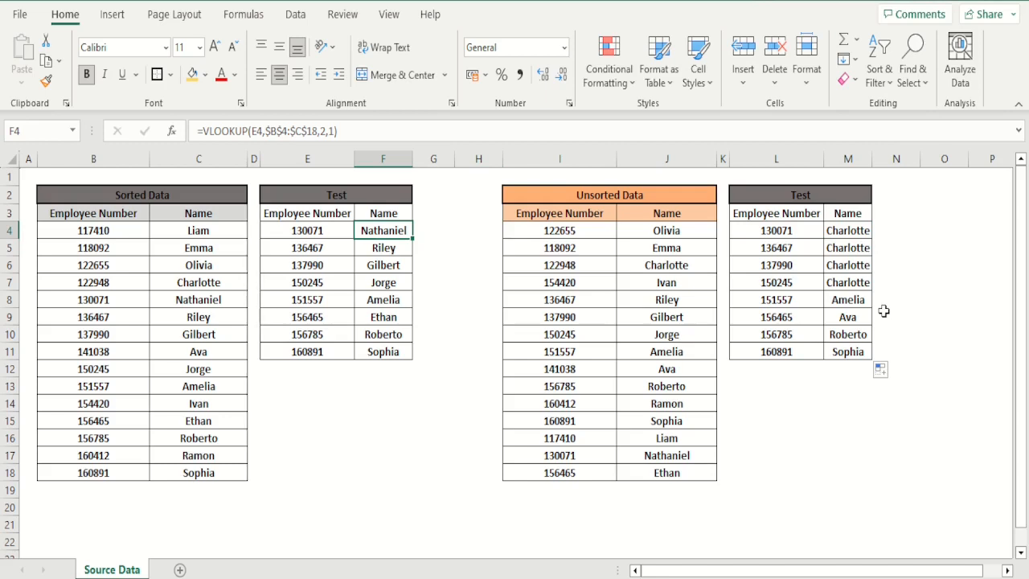
{"action": "key", "text": "Up"}
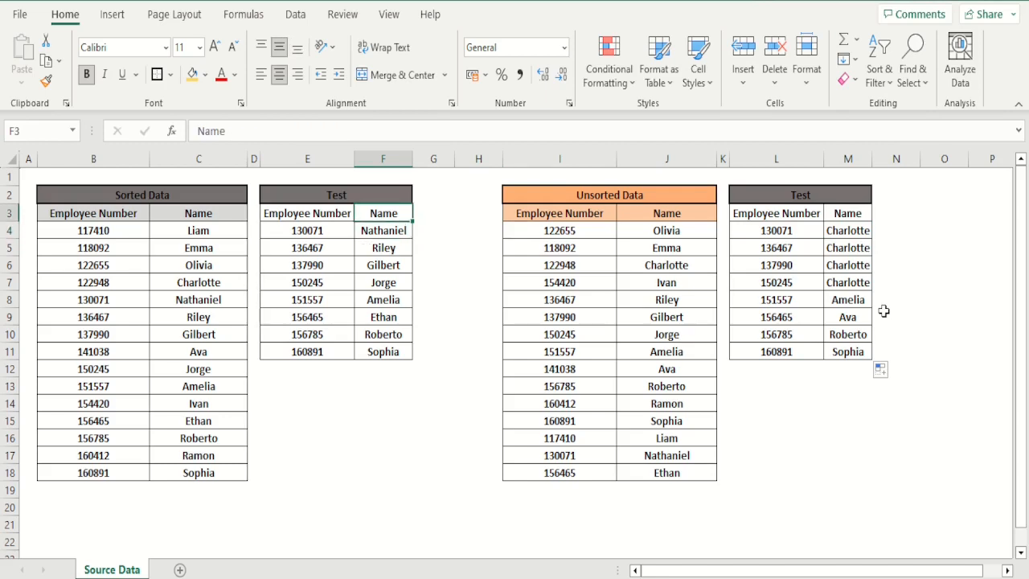
{"action": "key", "text": "Down"}
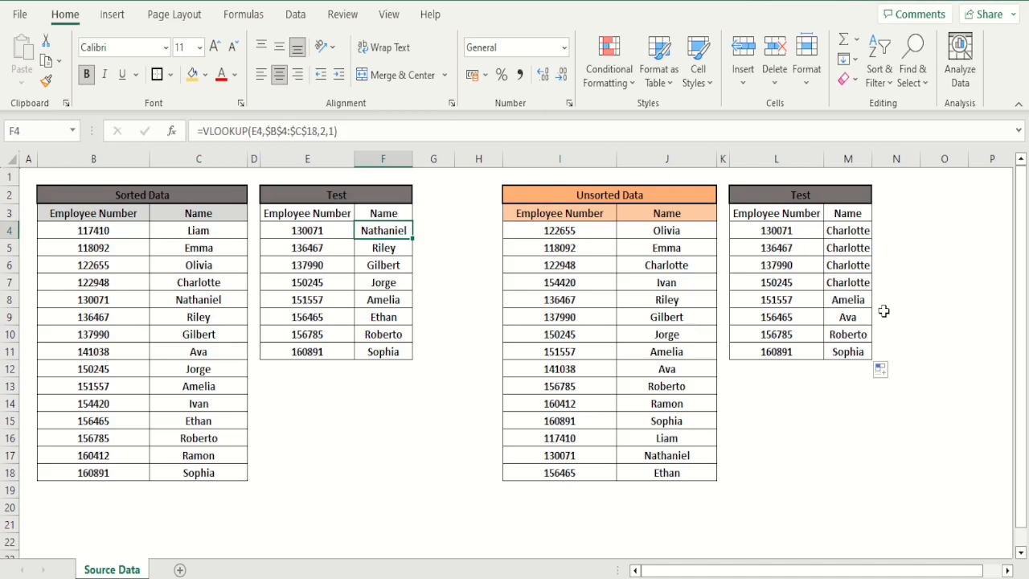
{"action": "key", "text": "Left"}
{"action": "key", "text": "Left"}
{"action": "key", "text": "Left"}
{"action": "key", "text": "Left"}
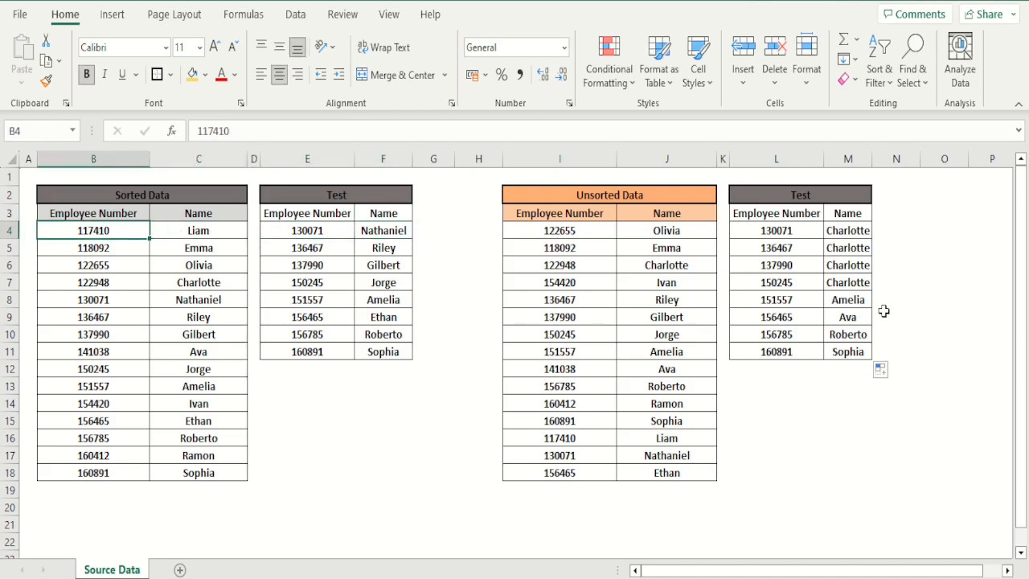
{"action": "key", "text": "Right"}
{"action": "key", "text": "Up"}
{"action": "key", "text": "Up"}
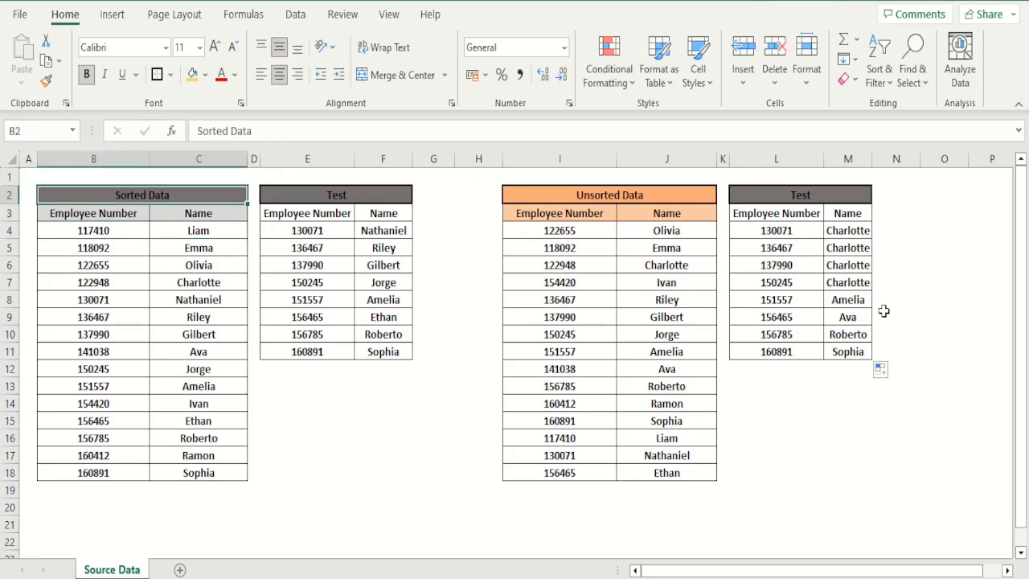
- Examine the order of the employee numbers in the Unsorted Data table from I4 down to I10
{"action": "key", "text": "Right"}
{"action": "key", "text": "Right"}
{"action": "key", "text": "Right"}
{"action": "key", "text": "Right"}
{"action": "key", "text": "Right"}
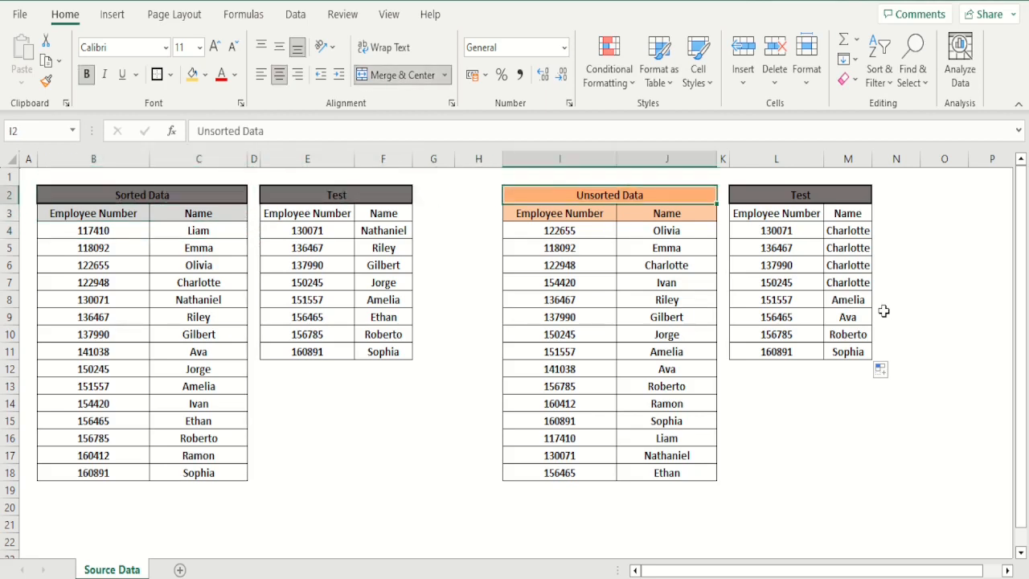
{"action": "key", "text": "Down"}
{"action": "key", "text": "Down"}
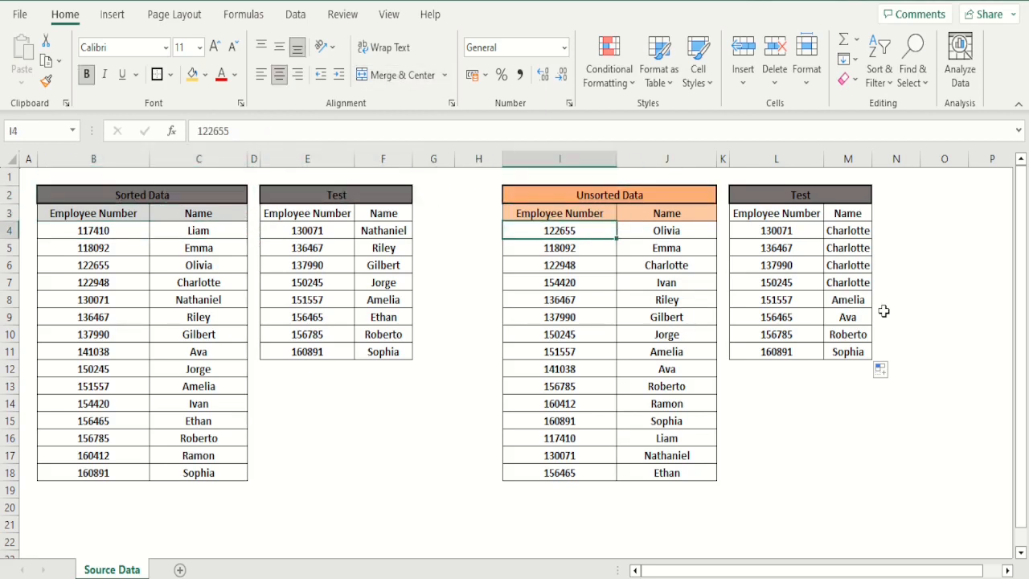
{"action": "key", "text": "Down"}
{"action": "key", "text": "Down"}
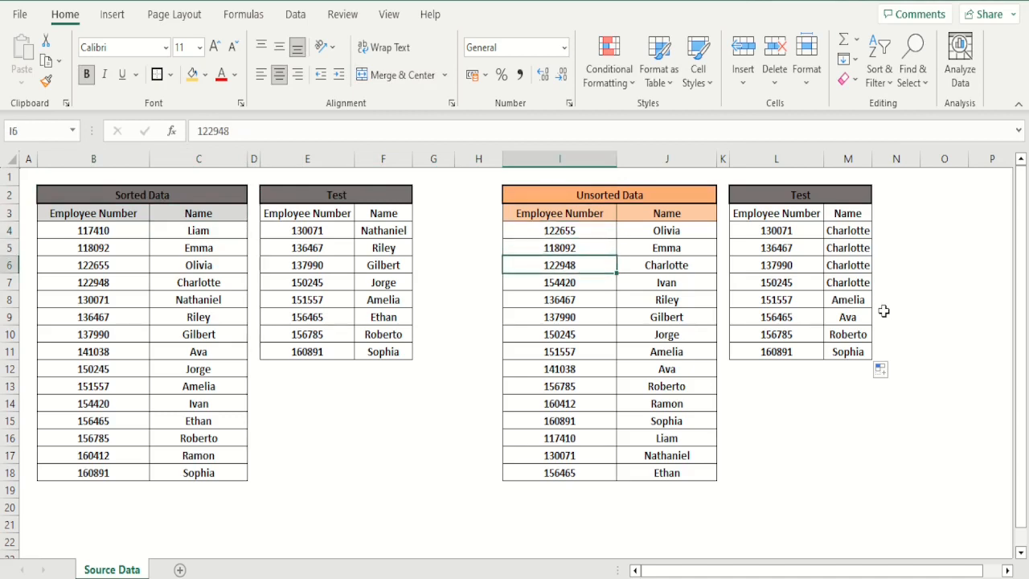
{"action": "key", "text": "Down"}
{"action": "key", "text": "Down"}
{"action": "key", "text": "Up"}
{"action": "key", "text": "Up"}
{"action": "key", "text": "Up"}
{"action": "key", "text": "Up"}
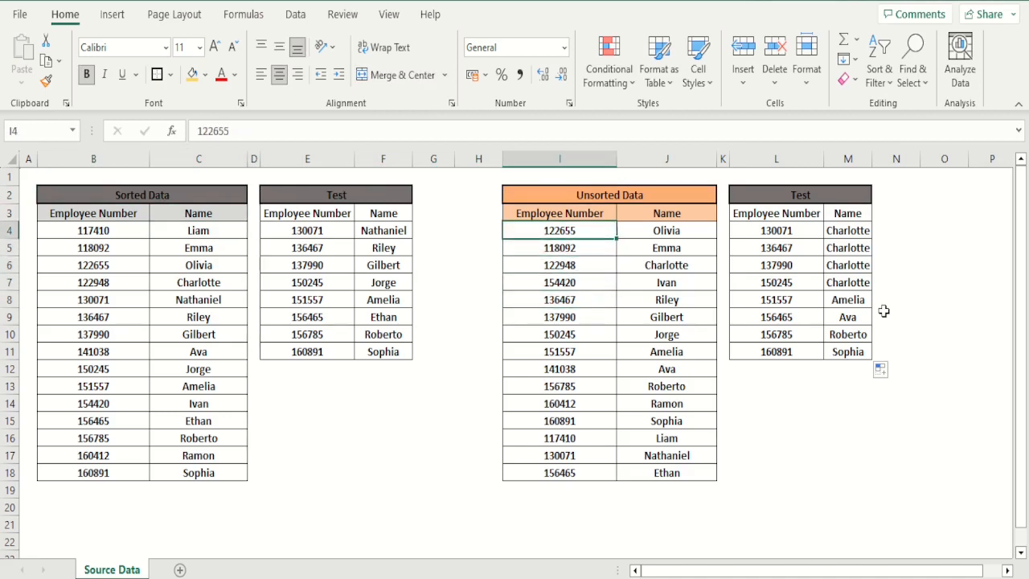
{"action": "key", "text": "Down"}
{"action": "key", "text": "Up"}
{"action": "key", "text": "Down"}
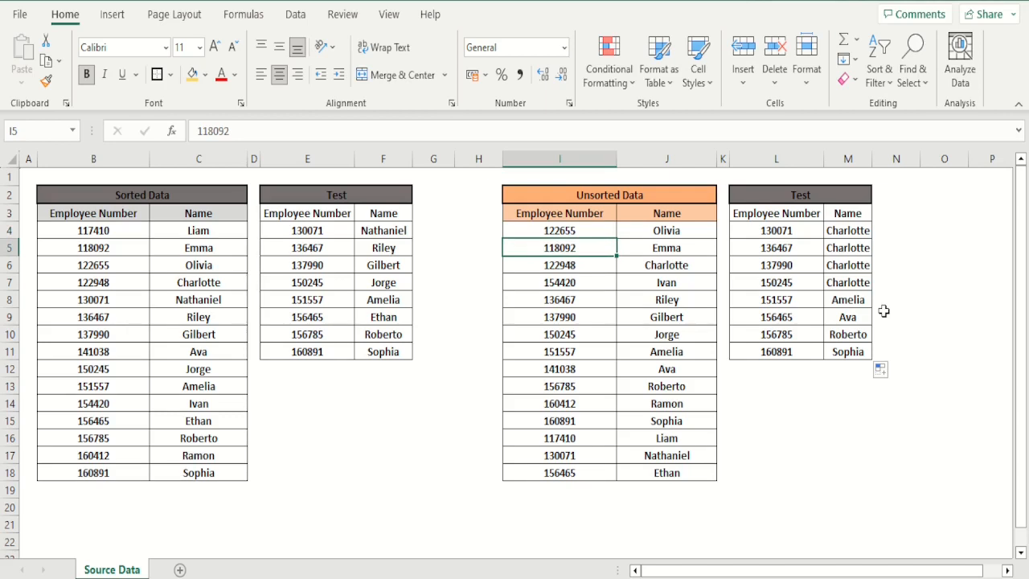
{"action": "key", "text": "Down"}
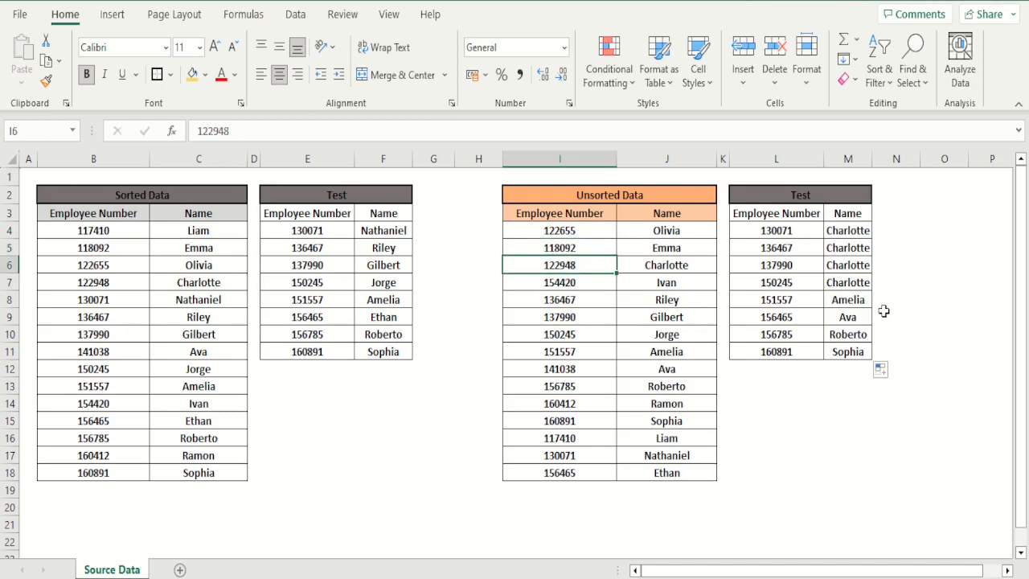
{"action": "key", "text": "Down"}
{"action": "key", "text": "Down"}
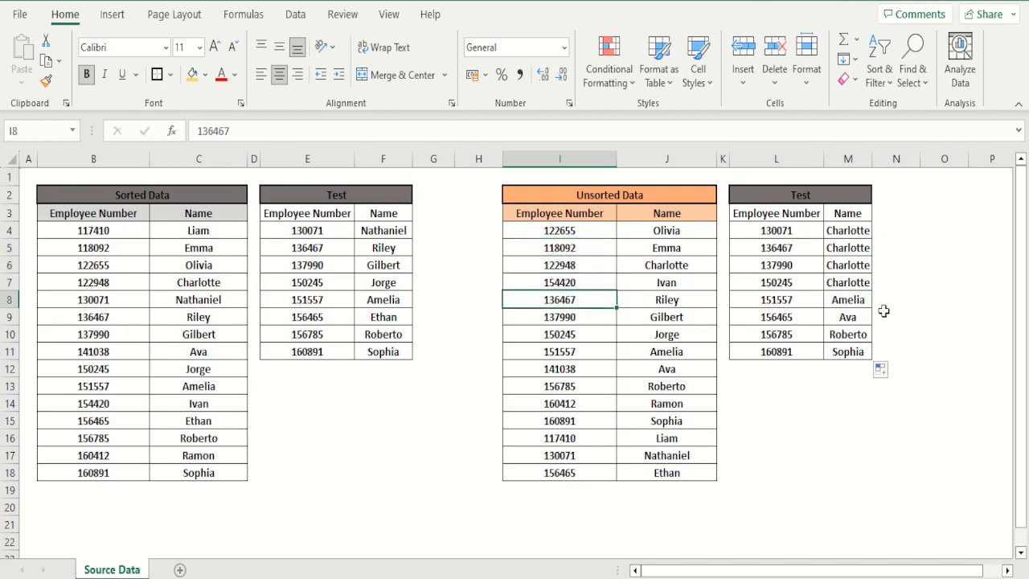
{"action": "key", "text": "Down"}
{"action": "key", "text": "Down"}
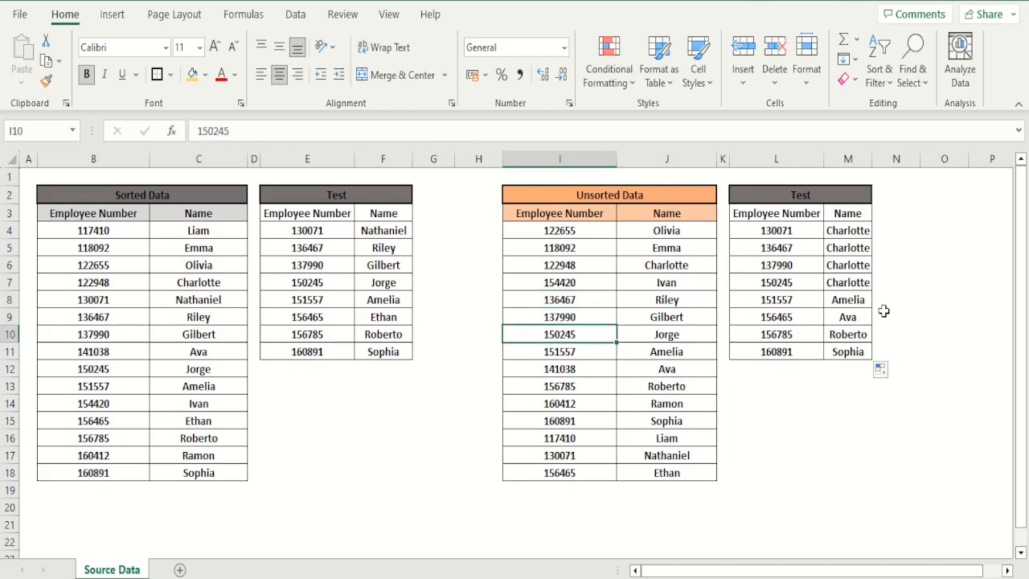
- Examine the order of the employee numbers in I11 and I12 and the names above them in the Unsorted Data table
{"action": "key", "text": "Down"}
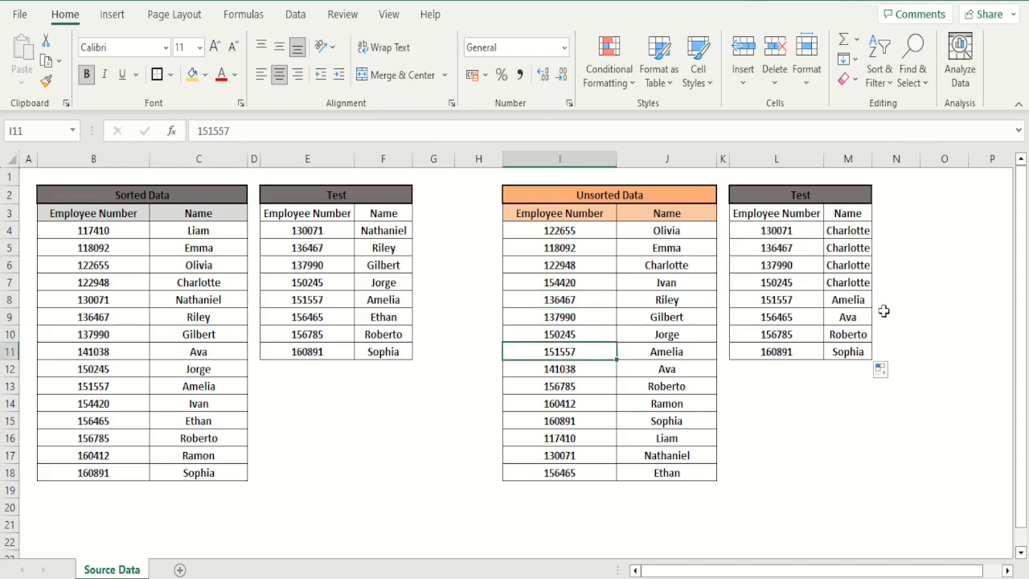
{"action": "key", "text": "Down"}
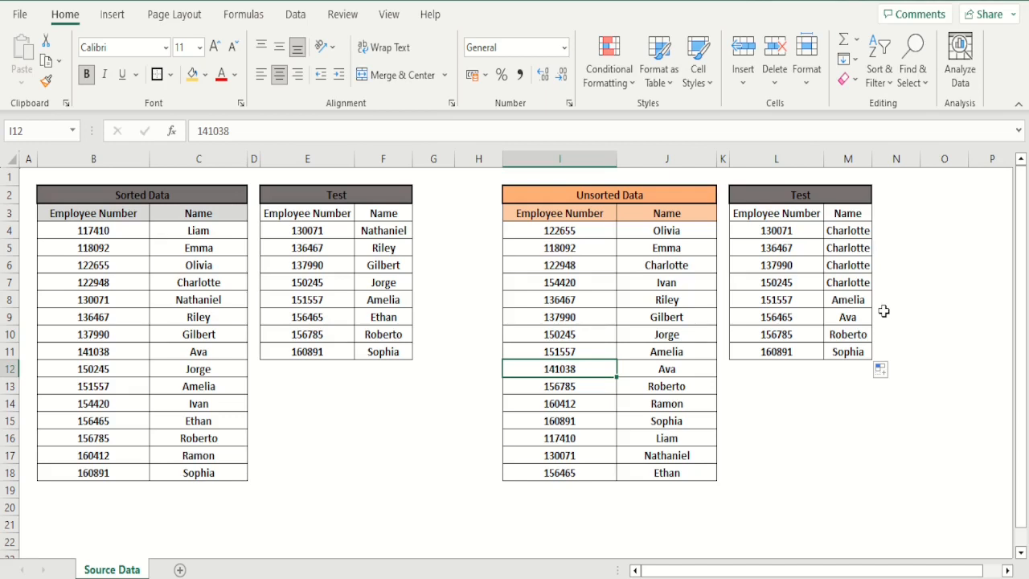
{"action": "key", "text": "Right"}
{"action": "key", "text": "Up"}
{"action": "key", "text": "Up"}
{"action": "key", "text": "Up"}
{"action": "key", "text": "Up"}
{"action": "key", "text": "Up"}
{"action": "key", "text": "Up"}
{"action": "key", "text": "Up"}
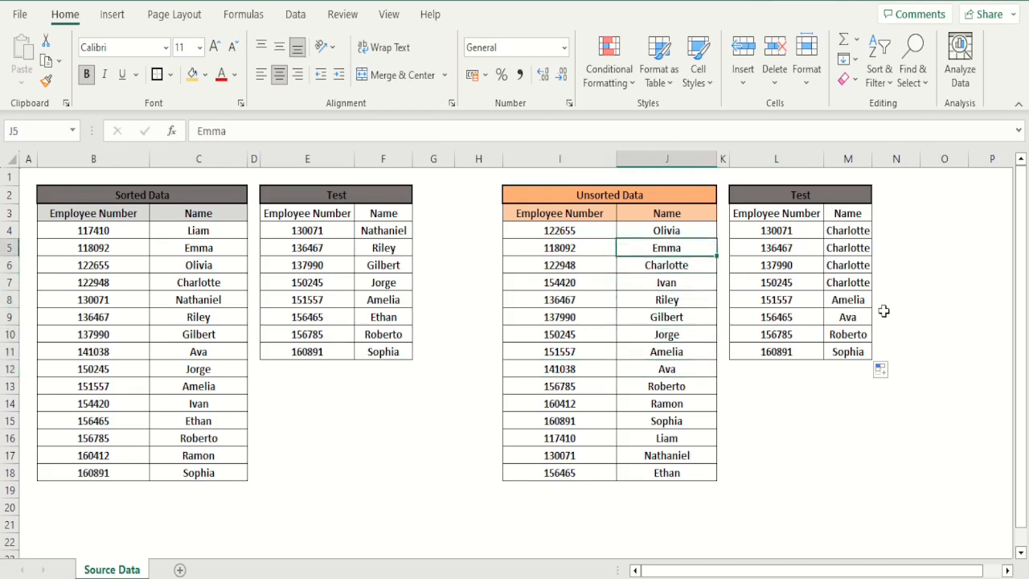
{"action": "key", "text": "Up"}
{"action": "key", "text": "Up"}
- Change the range_lookup argument of the VLOOKUP formula in M4 to 0 for an exact match
{"action": "key", "text": "Right"}
{"action": "key", "text": "Right"}
{"action": "key", "text": "Down"}
{"action": "key", "text": "Right"}
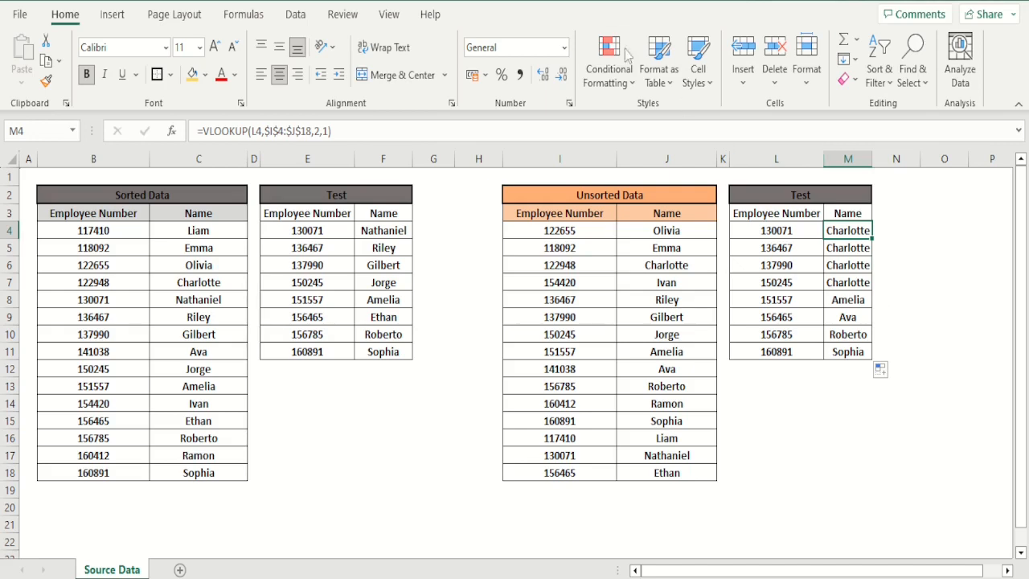
{"action": "left_click", "coordinate": [329, 131]}
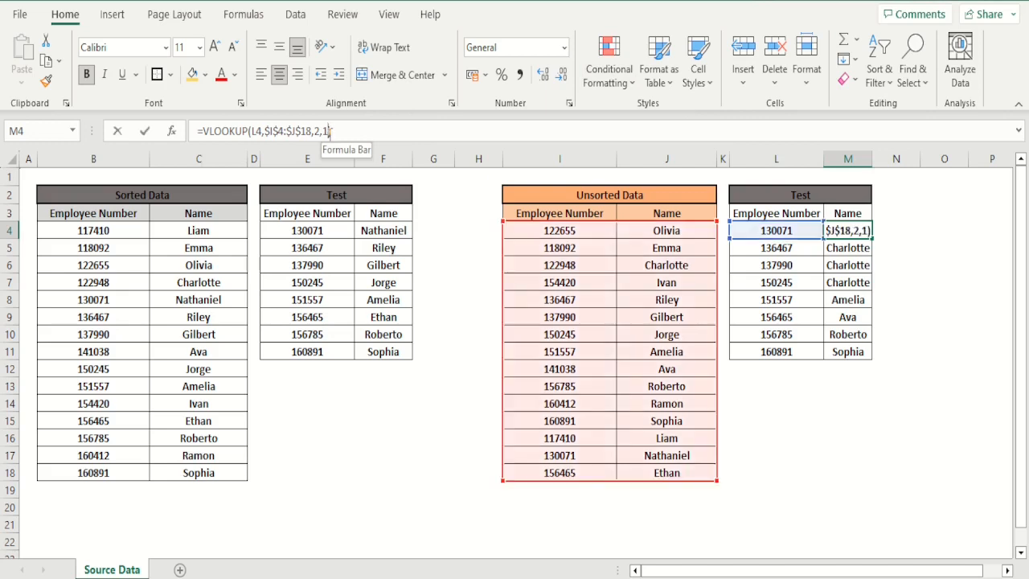
{"action": "key", "text": "BackSpace"}
{"action": "type", "text": "0"}
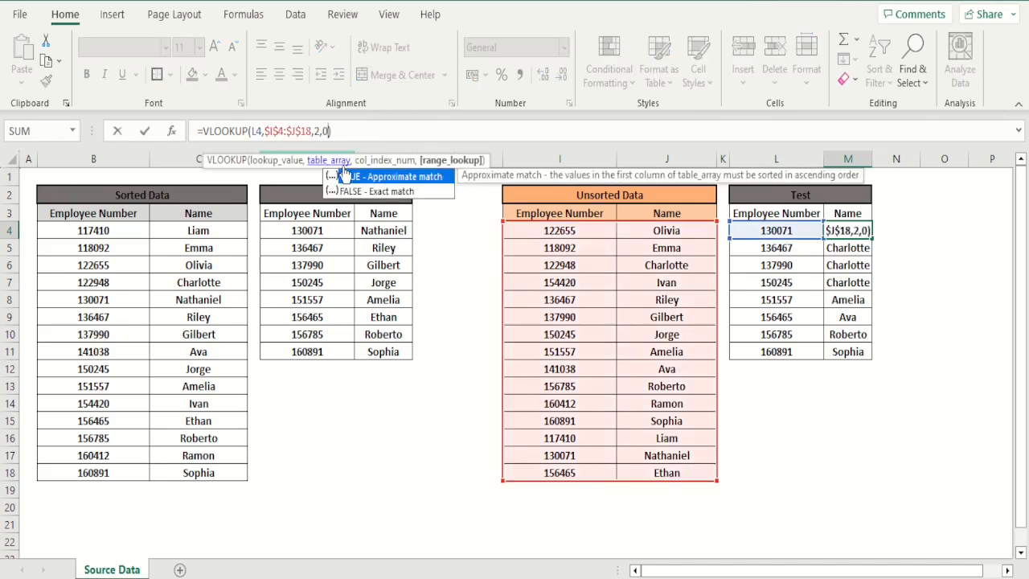
{"action": "key", "text": "Return"}
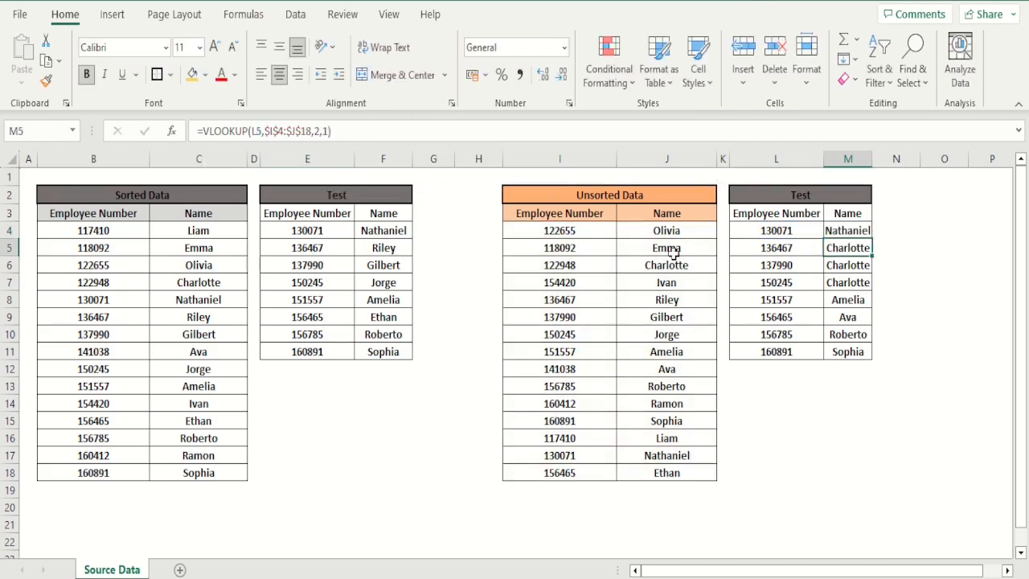
- Copy the exact-match formula from M4 down through M11 and widen column M slightly
{"action": "left_click", "coordinate": [865, 232]}
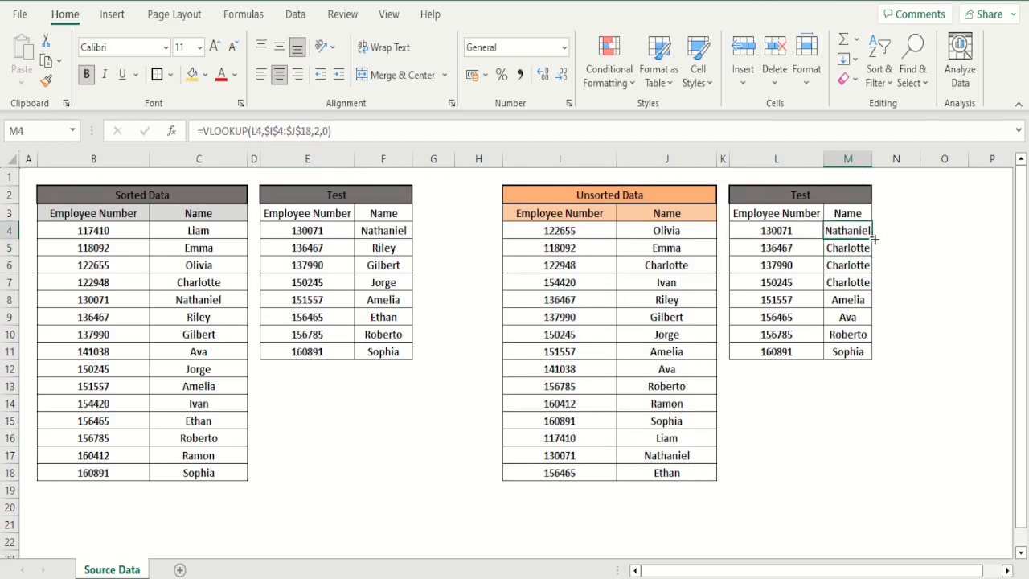
{"action": "left_click", "coordinate": [783, 230]}
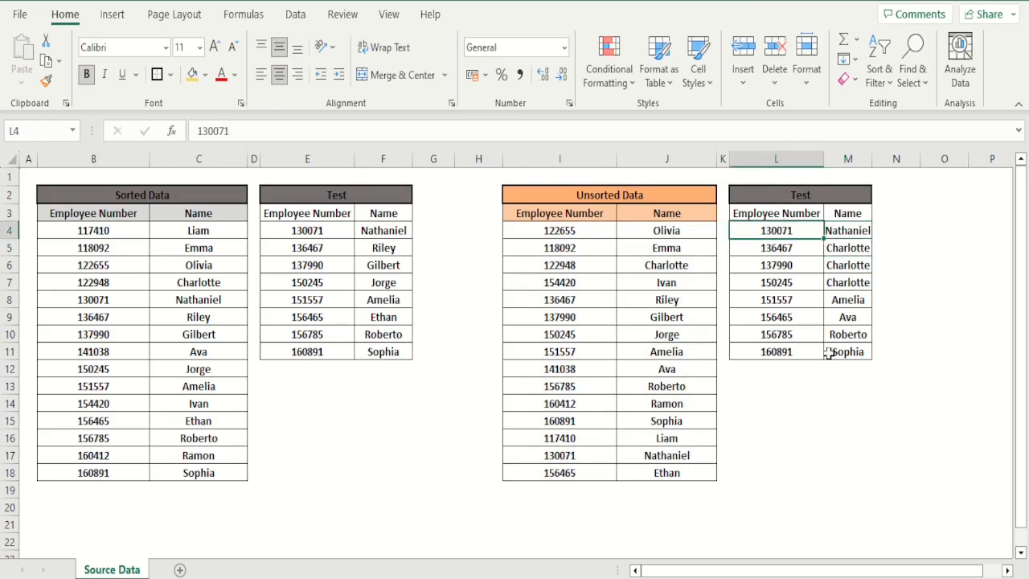
{"action": "left_click", "coordinate": [862, 233]}
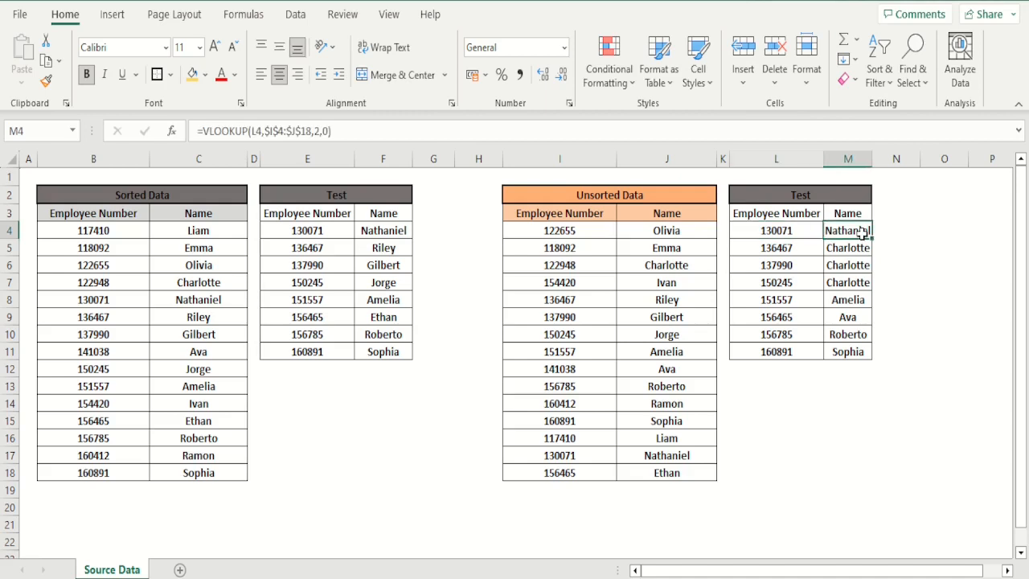
{"action": "left_click", "coordinate": [675, 456]}
{"action": "left_click", "coordinate": [862, 232]}
{"action": "left_click_drag", "start_coordinate": [873, 240], "coordinate": [868, 355]}
{"action": "left_click", "coordinate": [886, 418]}
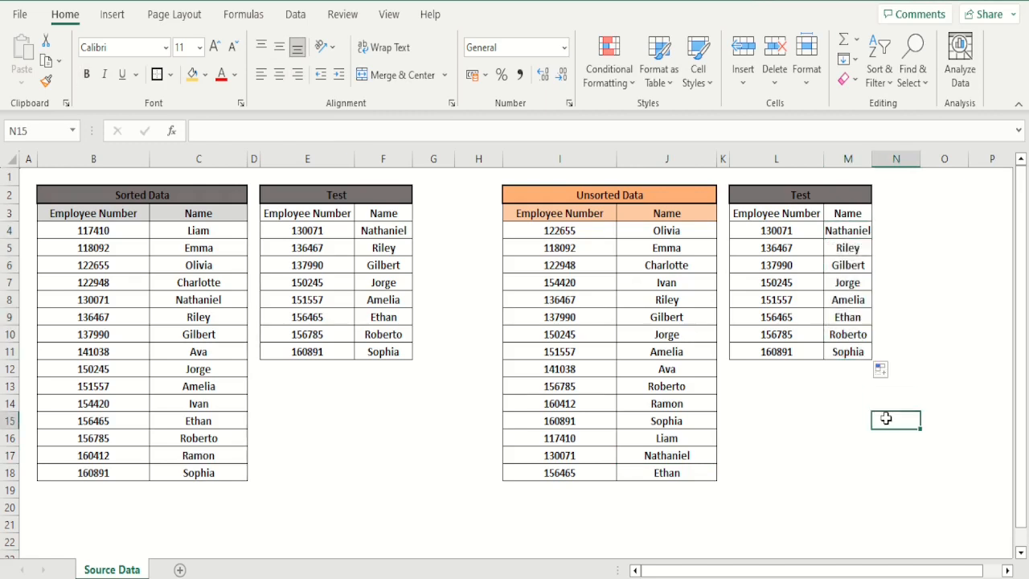
{"action": "left_click_drag", "start_coordinate": [875, 159], "coordinate": [874, 159]}
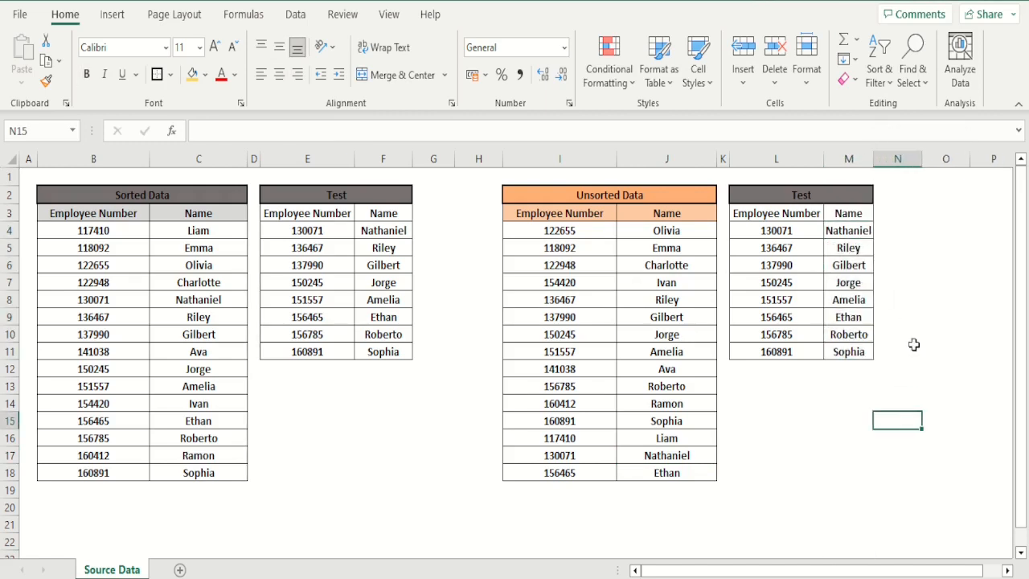
- Check the exact-match results in M8 through M10 against the employee numbers and names in the Unsorted Data table
{"action": "left_click", "coordinate": [914, 345]}
{"action": "left_click", "coordinate": [854, 299]}
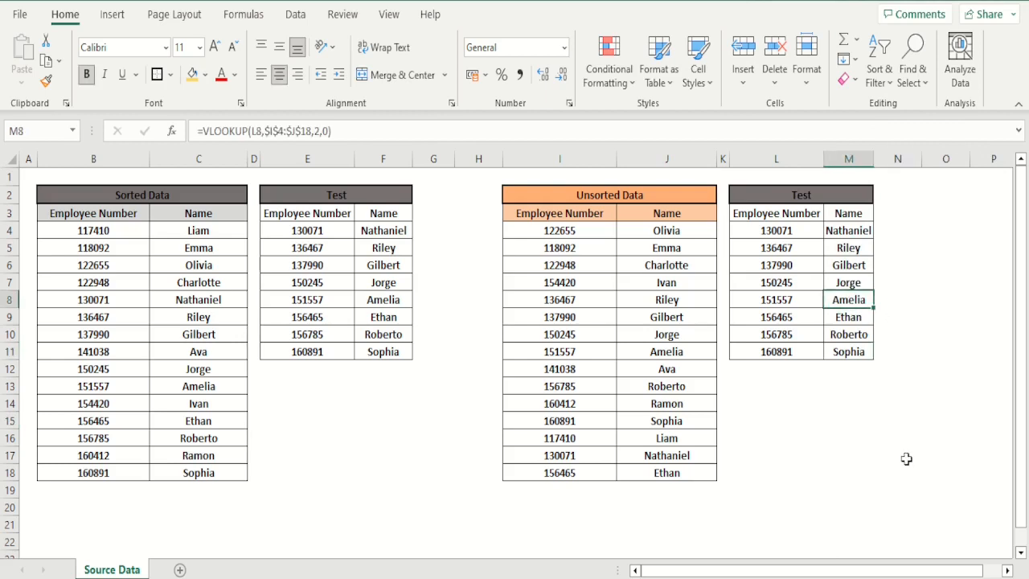
{"action": "key", "text": "Left"}
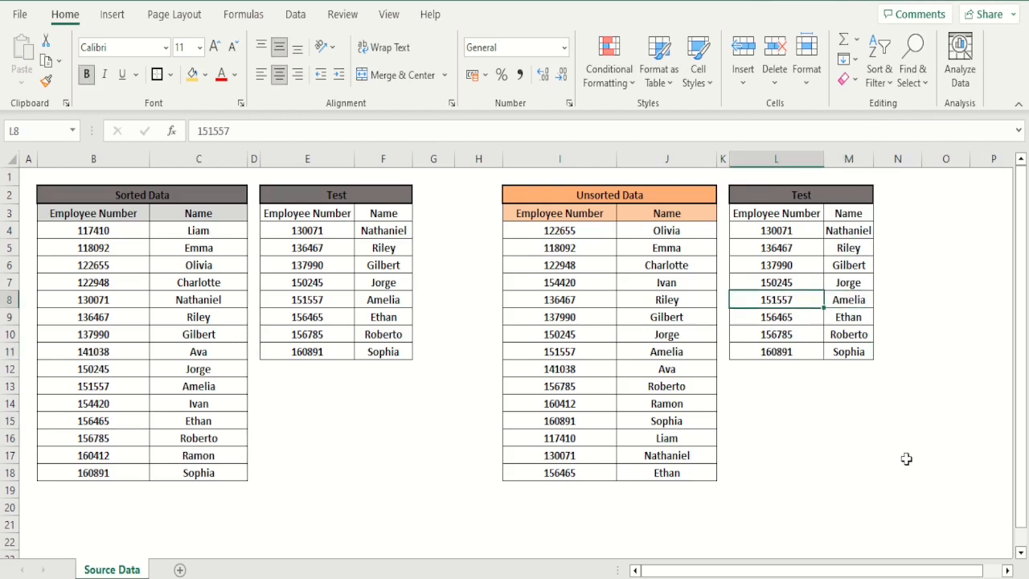
{"action": "key", "text": "Right"}
{"action": "key", "text": "Down"}
{"action": "key", "text": "Down"}
{"action": "key", "text": "Down"}
{"action": "key", "text": "Left"}
{"action": "key", "text": "Left"}
{"action": "key", "text": "Left"}
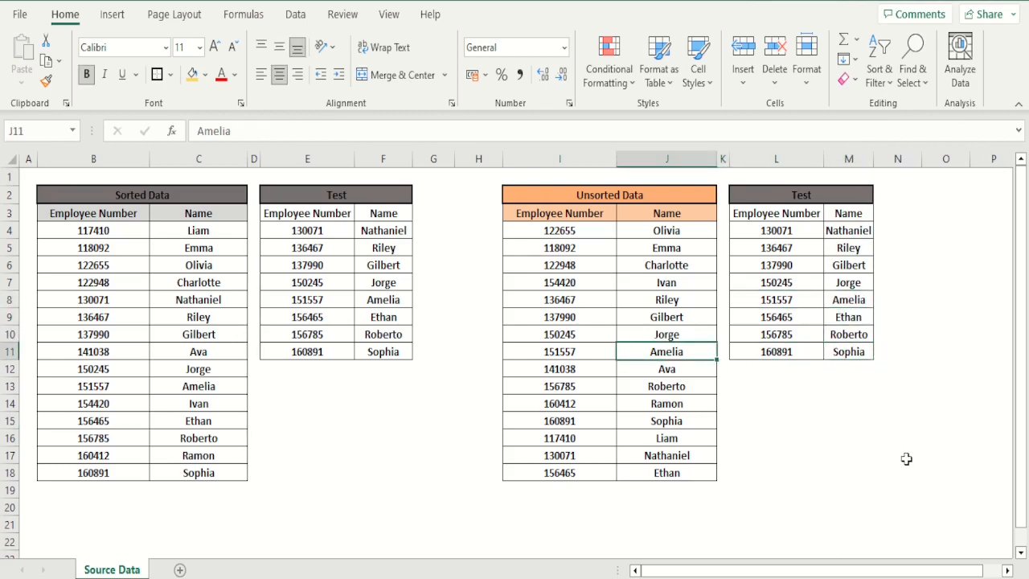
{"action": "key", "text": "Right"}
{"action": "key", "text": "Right"}
{"action": "key", "text": "Right"}
{"action": "key", "text": "Up"}
{"action": "key", "text": "Up"}
{"action": "key", "text": "ctrl+c"}
{"action": "key", "text": "Down"}
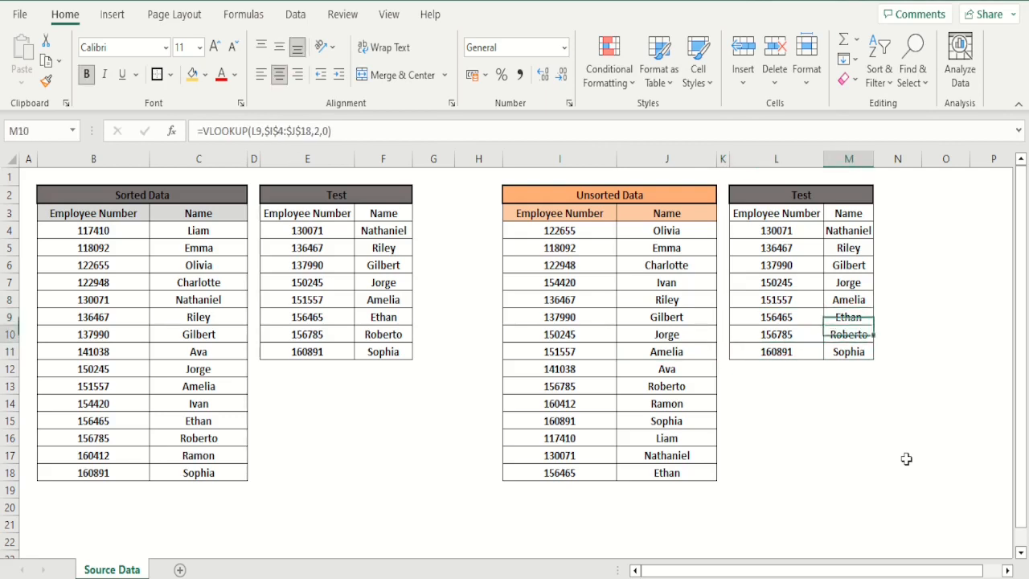
{"action": "key", "text": "Escape"}
{"action": "key", "text": "Left"}
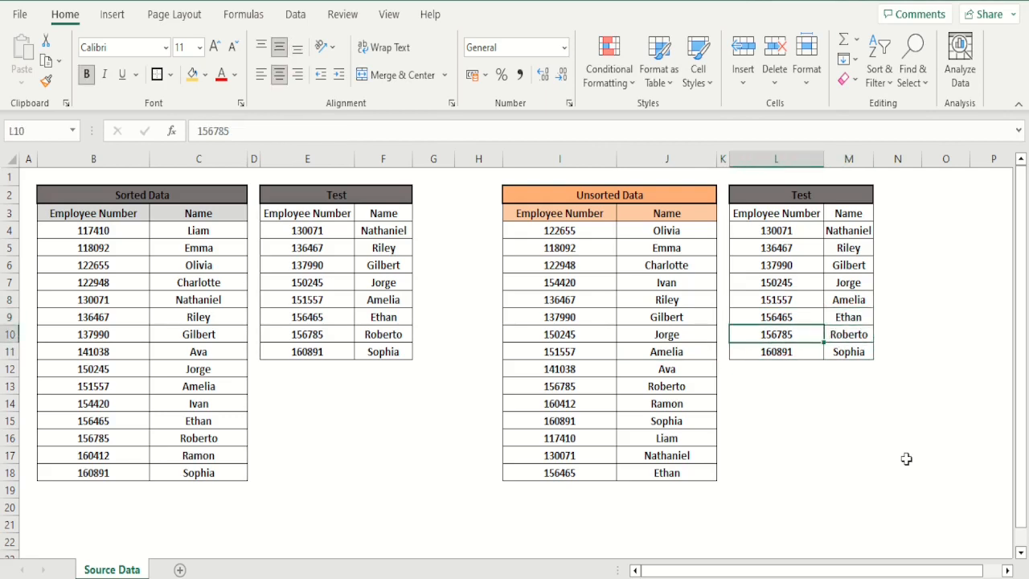
{"action": "key", "text": "Left"}
{"action": "key", "text": "Left"}
{"action": "key", "text": "Down"}
{"action": "key", "text": "Down"}
{"action": "key", "text": "Down"}
{"action": "key", "text": "Left"}
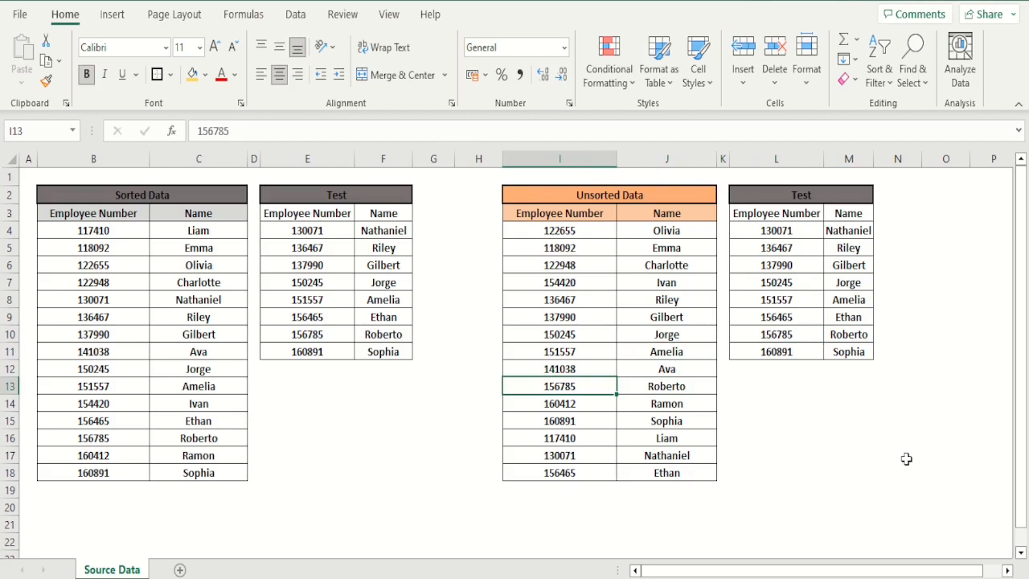
- Review row 9 across both Test tables and the Sorted Data table
{"action": "key", "text": "Right"}
{"action": "key", "text": "Right"}
{"action": "key", "text": "Right"}
{"action": "key", "text": "Right"}
{"action": "key", "text": "Up"}
{"action": "key", "text": "Up"}
{"action": "key", "text": "Up"}
{"action": "key", "text": "Up"}
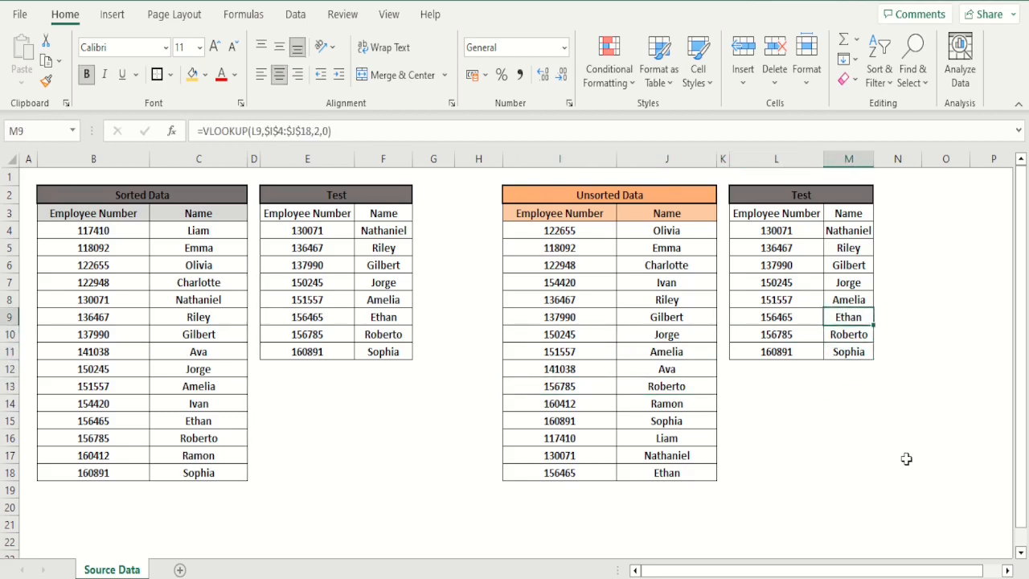
{"action": "key", "text": "Left"}
{"action": "key", "text": "Left"}
{"action": "key", "text": "Left"}
{"action": "key", "text": "Left"}
{"action": "key", "text": "Left"}
{"action": "key", "text": "Left"}
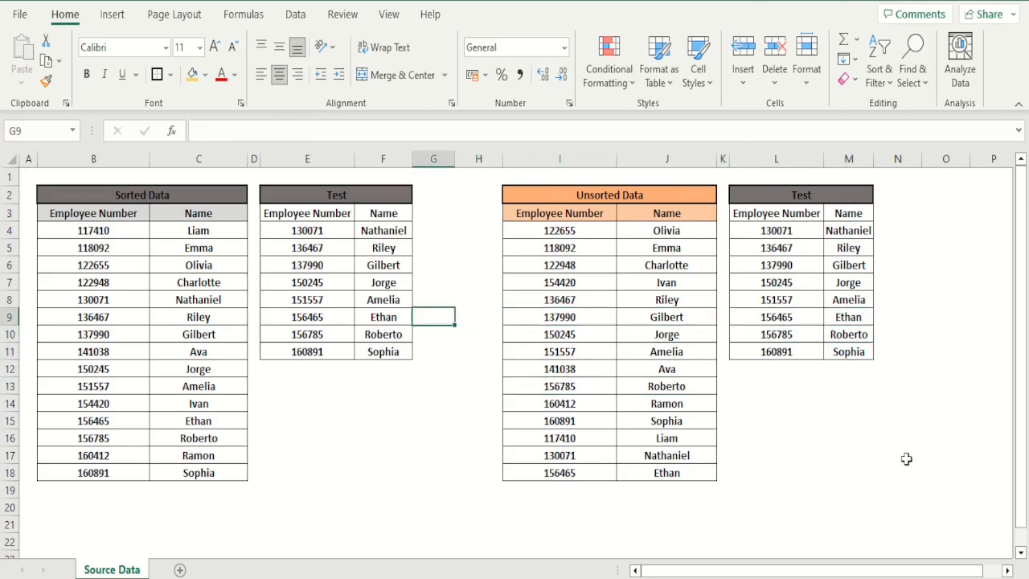
{"action": "key", "text": "Left"}
{"action": "key", "text": "Left"}
{"action": "key", "text": "Left"}
{"action": "key", "text": "Left"}
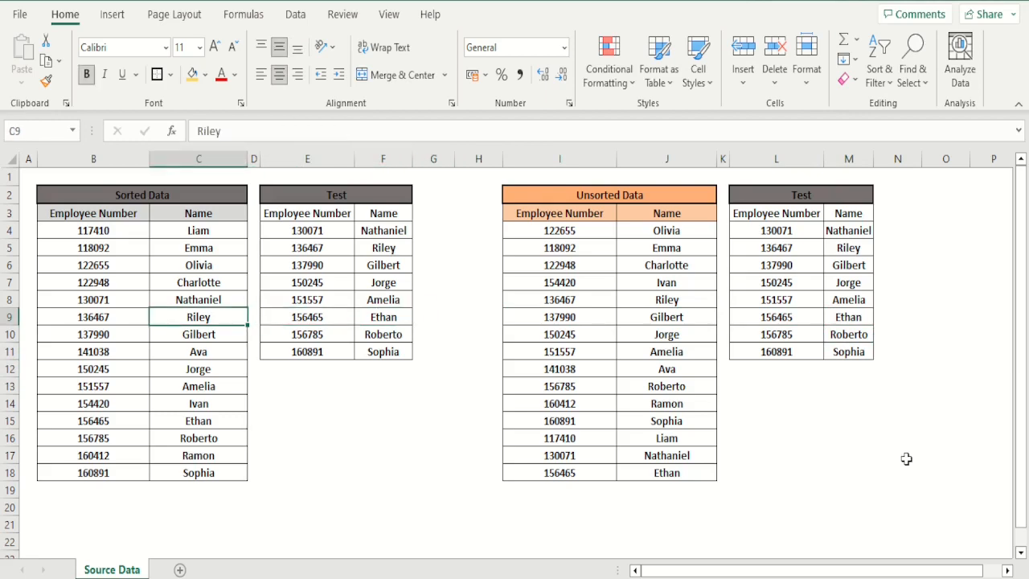
{"action": "key", "text": "Right"}
{"action": "key", "text": "Right"}
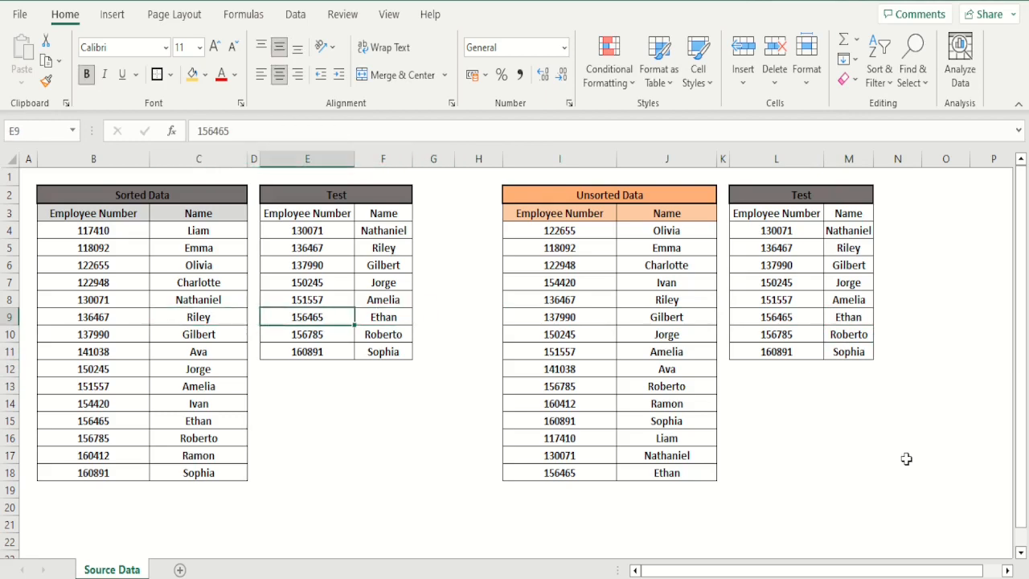
{"action": "key", "text": "Left"}
{"action": "key", "text": "Left"}
{"action": "key", "text": "Right"}
{"action": "key", "text": "Left"}
{"action": "key", "text": "Left"}
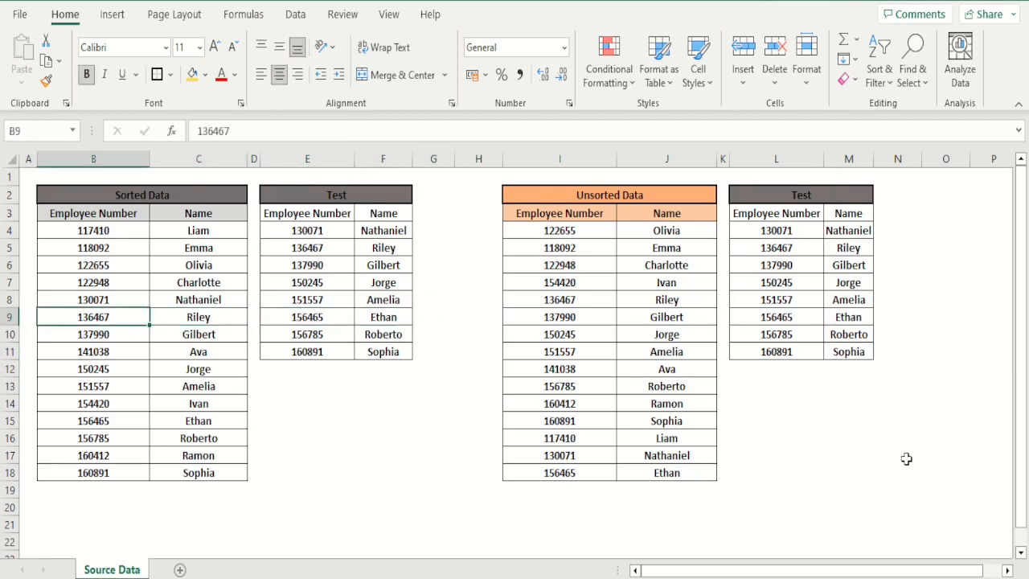
- Compare the approximate-match formula in F4 with the exact-match formula in M4
{"action": "key", "text": "Right"}
{"action": "key", "text": "Right"}
{"action": "key", "text": "Right"}
{"action": "key", "text": "Right"}
{"action": "key", "text": "Up"}
{"action": "key", "text": "Up"}
{"action": "key", "text": "Up"}
{"action": "key", "text": "Up"}
{"action": "key", "text": "Up"}
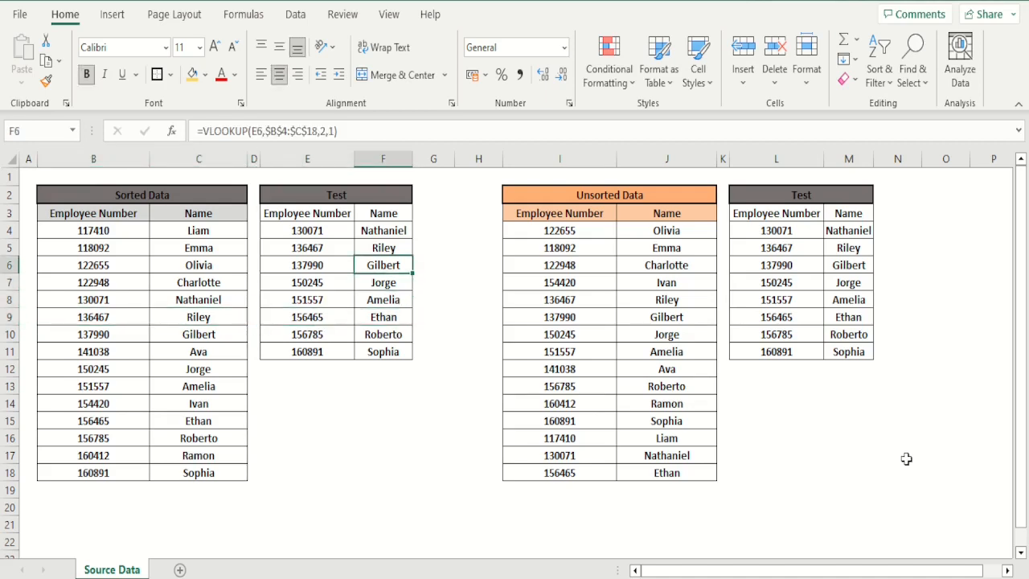
{"action": "key", "text": "Up"}
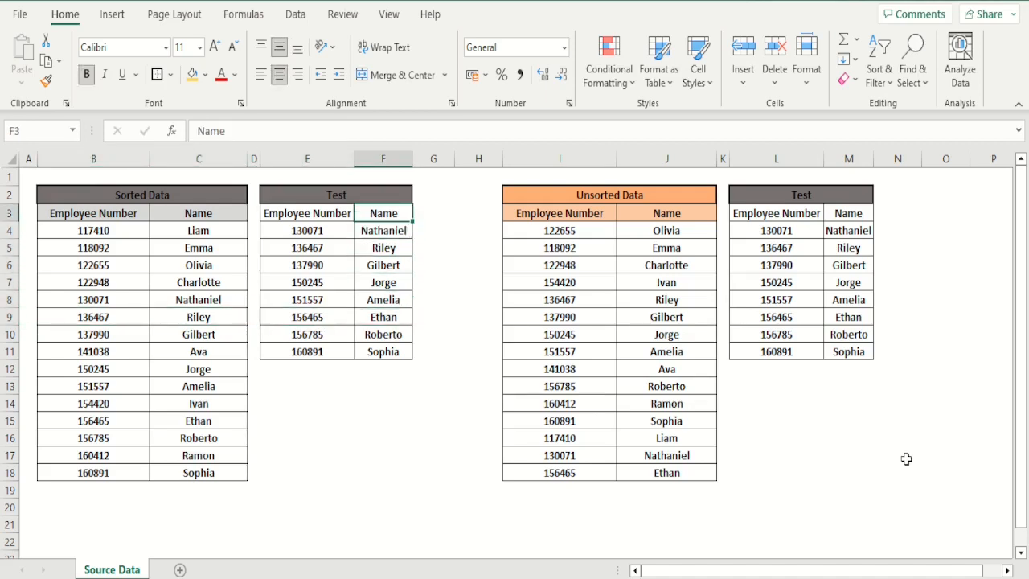
{"action": "key", "text": "Down"}
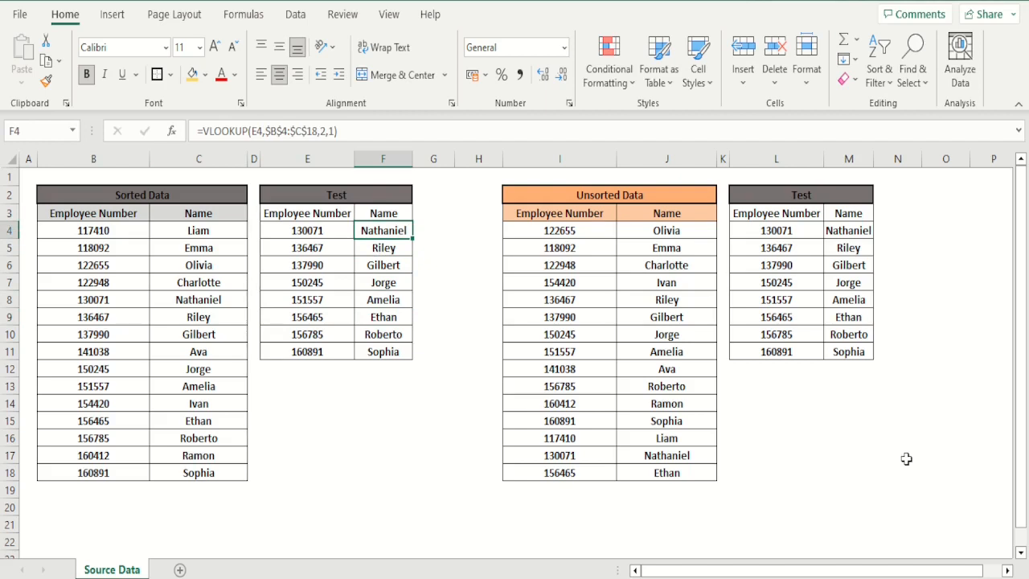
{"action": "key", "text": "Right"}
{"action": "key", "text": "Right"}
{"action": "key", "text": "Right"}
{"action": "key", "text": "Right"}
{"action": "key", "text": "Right"}
{"action": "key", "text": "Right"}
{"action": "key", "text": "Right"}
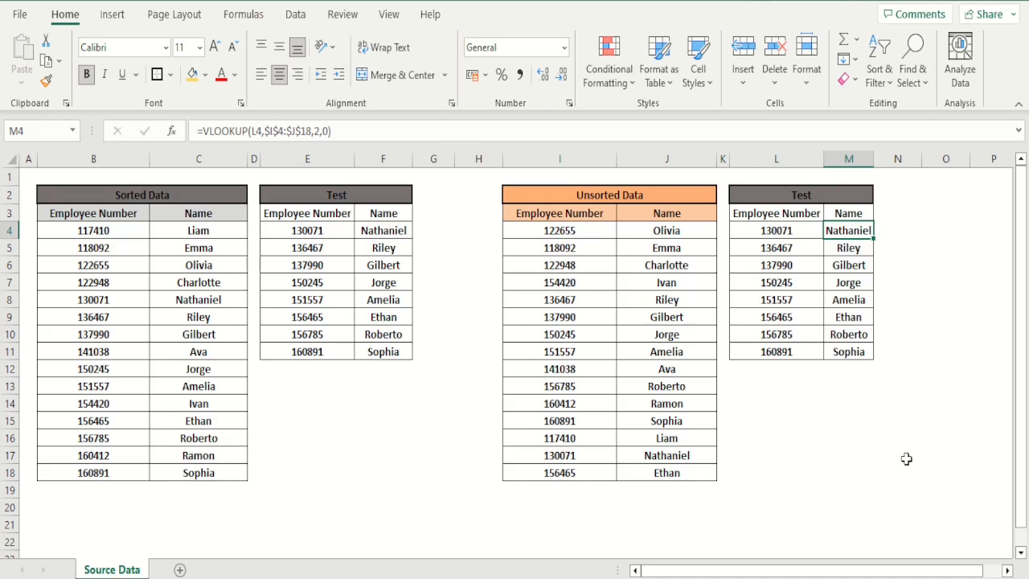
- Look over the results in both Test tables and review the exact-match formula in M4 again
{"action": "key", "text": "Down"}
{"action": "key", "text": "Down"}
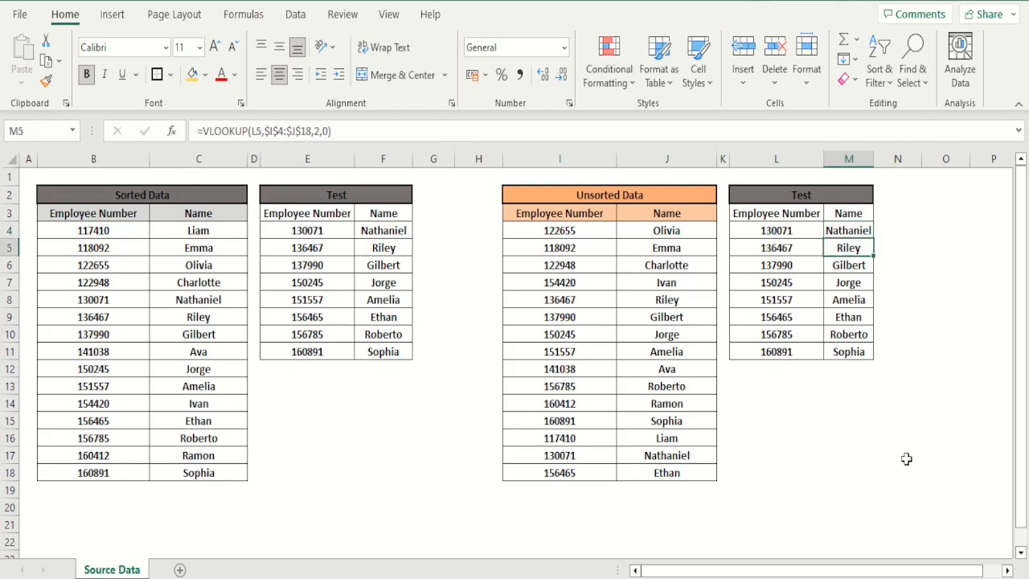
{"action": "key", "text": "Left"}
{"action": "key", "text": "Left"}
{"action": "key", "text": "Left"}
{"action": "key", "text": "Left"}
{"action": "key", "text": "Left"}
{"action": "key", "text": "Left"}
{"action": "key", "text": "Left"}
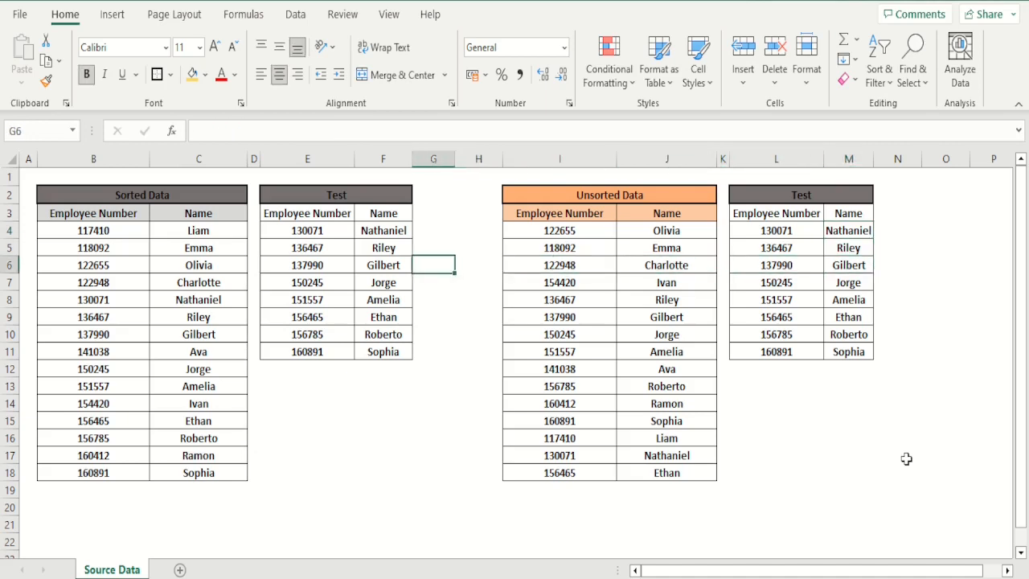
{"action": "key", "text": "Down"}
{"action": "key", "text": "Down"}
{"action": "key", "text": "Right"}
{"action": "key", "text": "Right"}
{"action": "key", "text": "Right"}
{"action": "key", "text": "Right"}
{"action": "key", "text": "Right"}
{"action": "key", "text": "Right"}
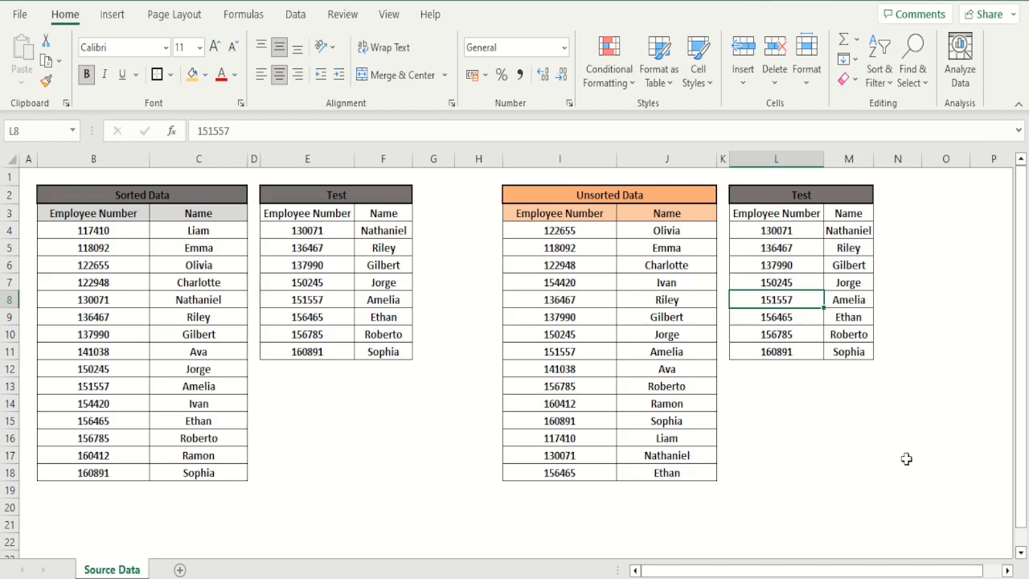
{"action": "key", "text": "Right"}
{"action": "key", "text": "Up"}
{"action": "key", "text": "Up"}
{"action": "key", "text": "Up"}
{"action": "key", "text": "Up"}
{"action": "key", "text": "Up"}
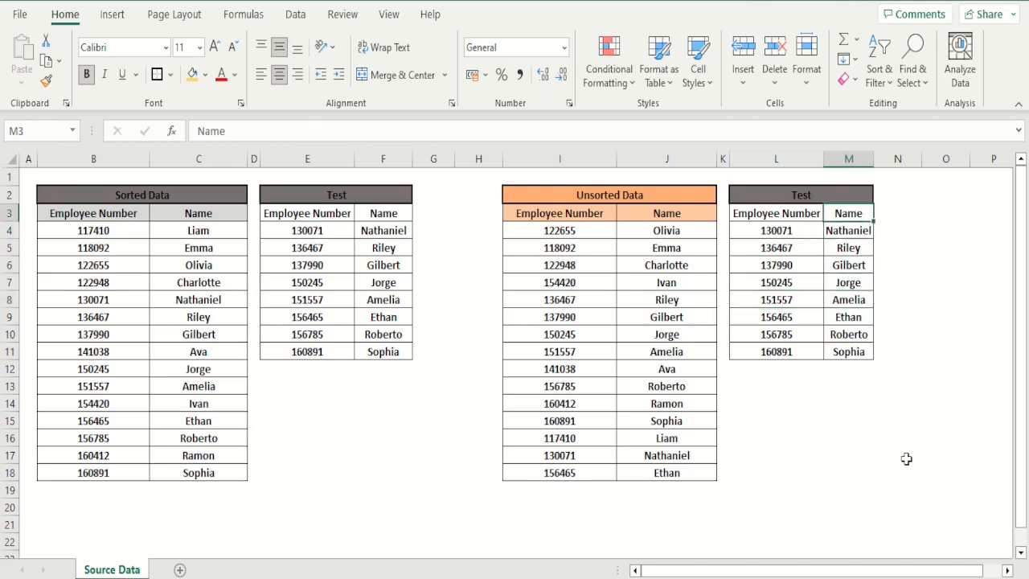
{"action": "key", "text": "Down"}
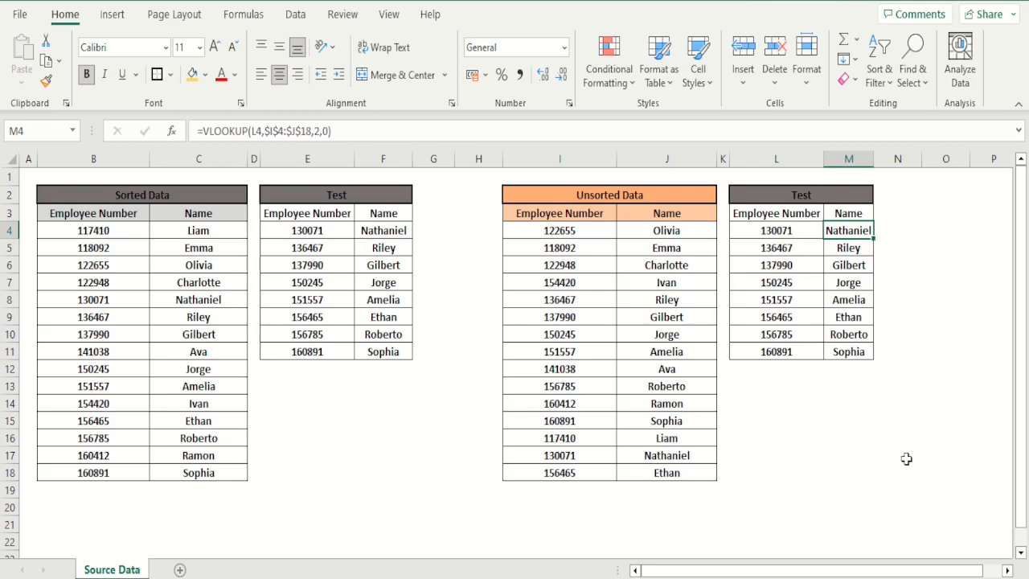
- Enter the header Marks in cell B23 below the Sorted Data table and centre it
{"action": "left_click", "coordinate": [1020, 552]}
{"action": "left_click", "coordinate": [1020, 552]}
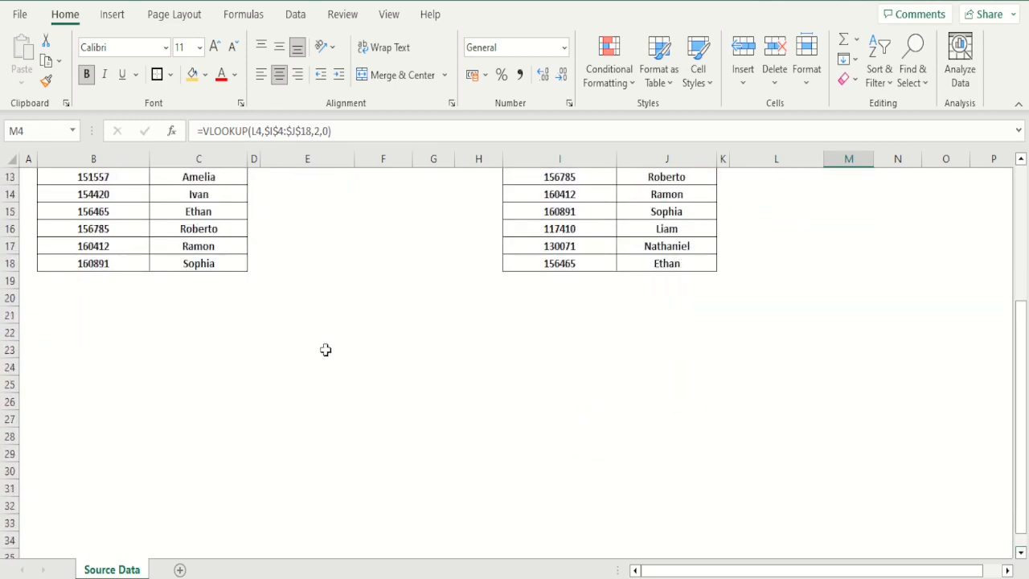
{"action": "left_click", "coordinate": [96, 347]}
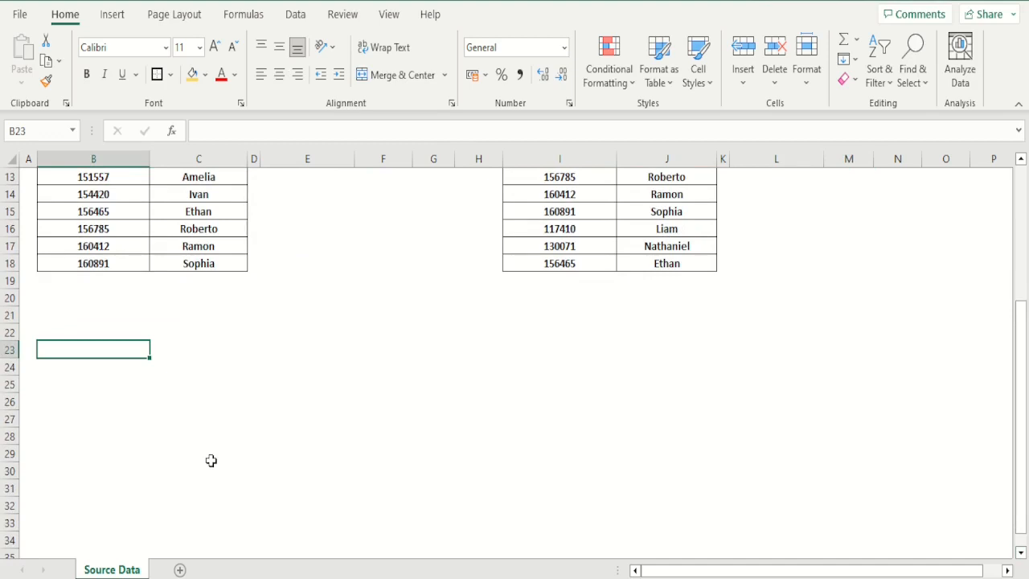
{"action": "type", "text": "C"}
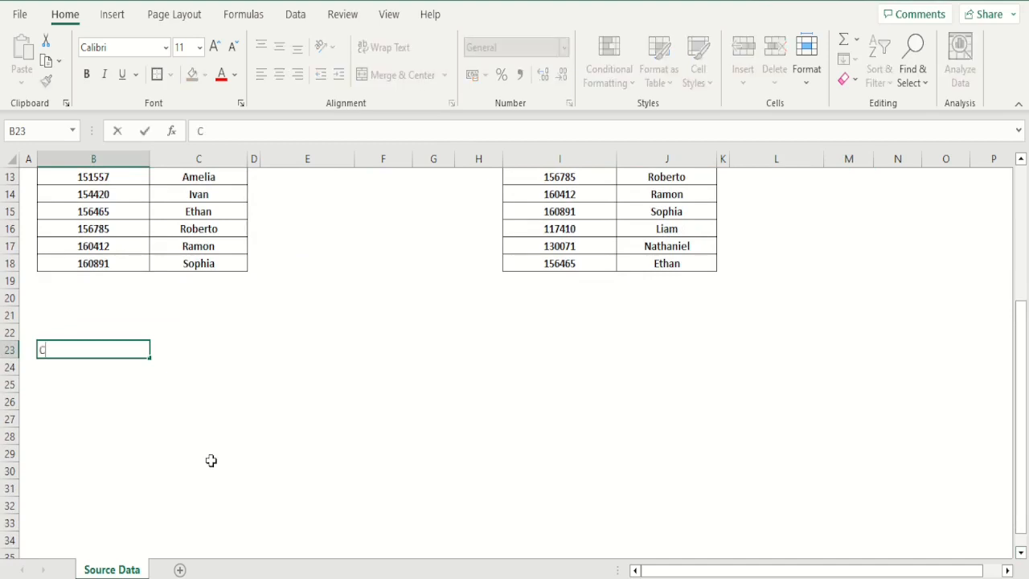
{"action": "type", "text": "lass"}
{"action": "key", "text": "BackSpace"}
{"action": "key", "text": "BackSpace"}
{"action": "key", "text": "BackSpace"}
{"action": "key", "text": "BackSpace"}
{"action": "key", "text": "BackSpace"}
{"action": "type", "text": "Mar"}
{"action": "key", "text": "BackSpace"}
{"action": "type", "text": "ks"}
{"action": "key", "text": "Return"}
{"action": "key", "text": "Up"}
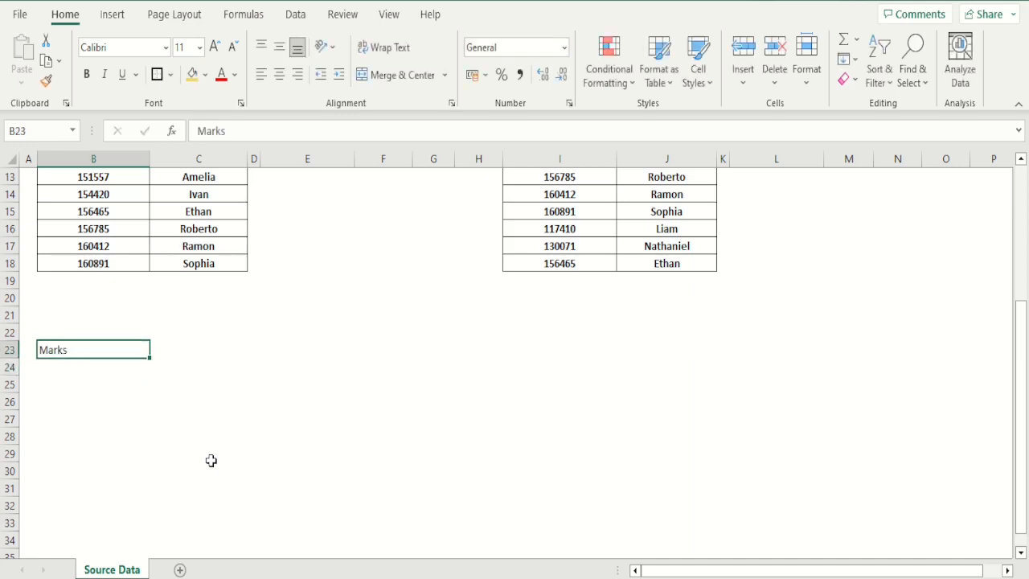
{"action": "left_click", "coordinate": [280, 74]}
- Enter the header Badges in C23 beside Marks and centre it
{"action": "key", "text": "Tab"}
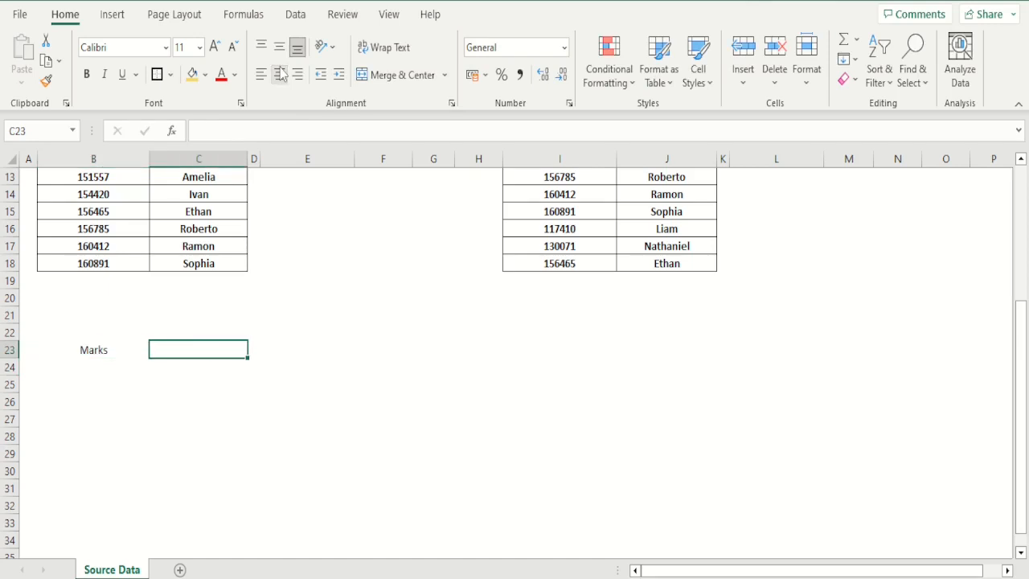
{"action": "type", "text": "Badges"}
{"action": "key", "text": "Return"}
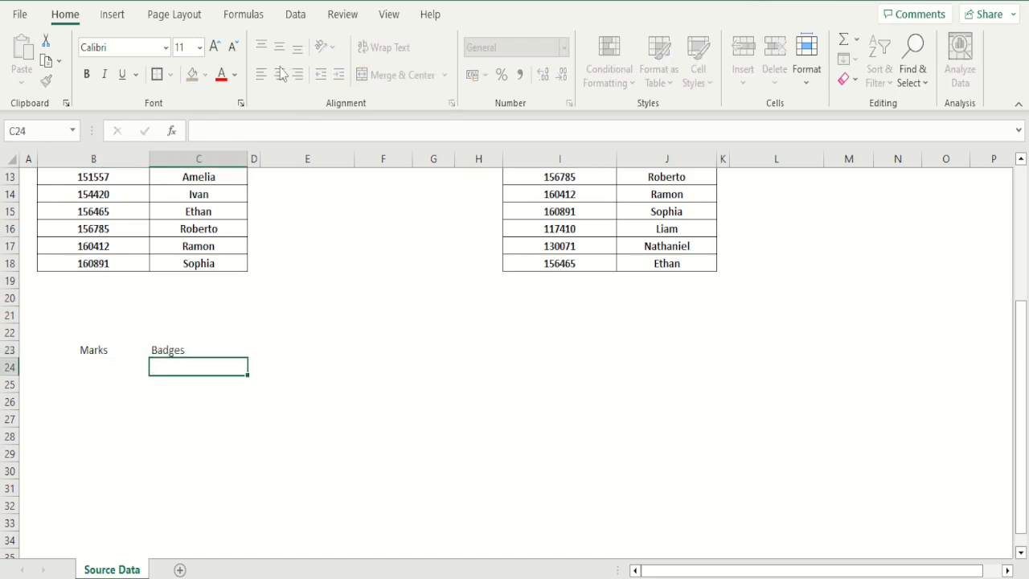
{"action": "key", "text": "Up"}
{"action": "key", "text": "Left"}
{"action": "key", "text": "Right"}
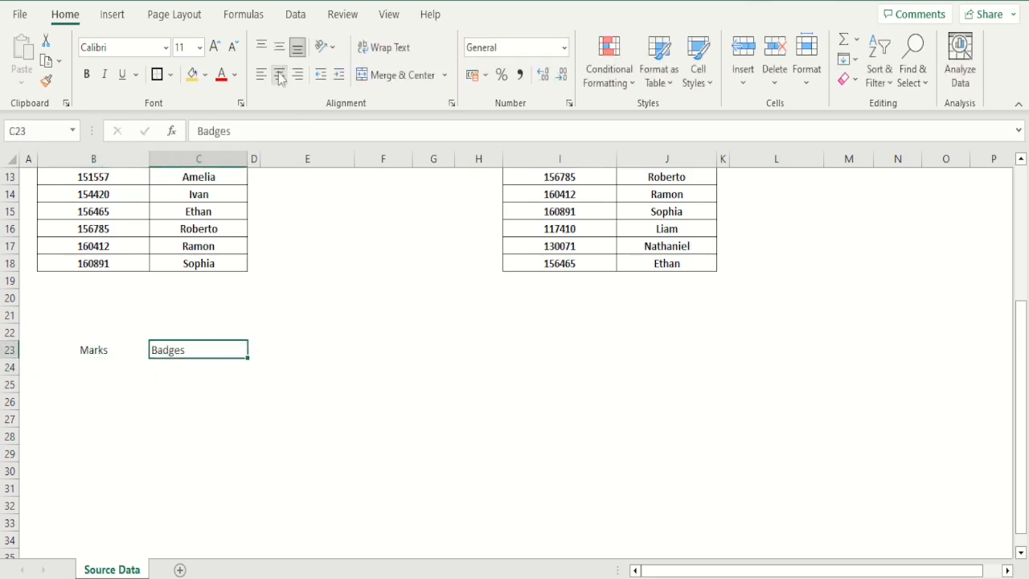
{"action": "left_click", "coordinate": [279, 74]}
- Enter 0 as the first Marks value in B24 and centre it
{"action": "key", "text": "Return"}
{"action": "key", "text": "Left"}
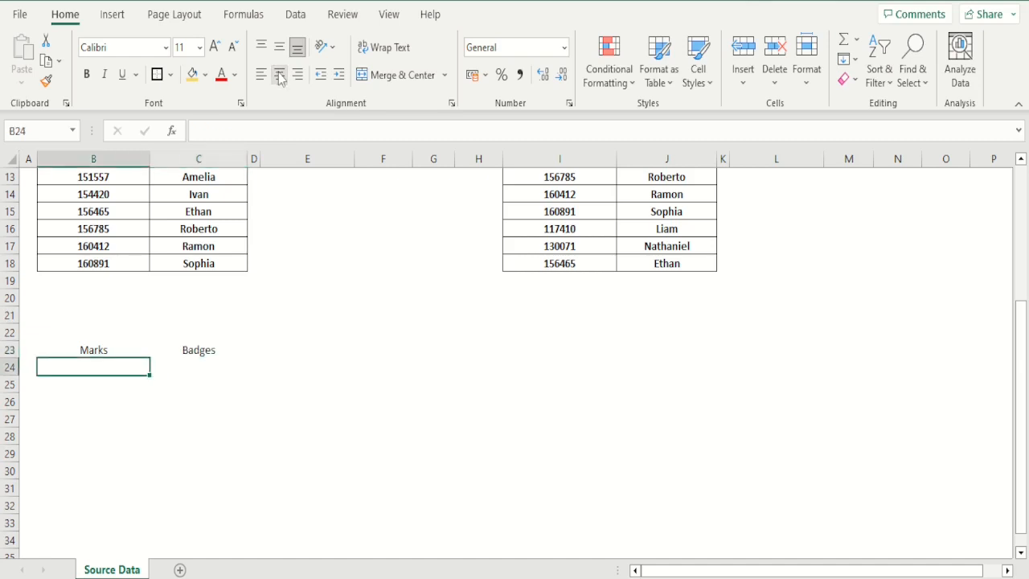
{"action": "type", "text": "0"}
{"action": "key", "text": "Return"}
{"action": "key", "text": "Up"}
{"action": "left_click", "coordinate": [279, 74]}
- Enter 50 as the second Marks value in B25 and centre it
{"action": "key", "text": "Return"}
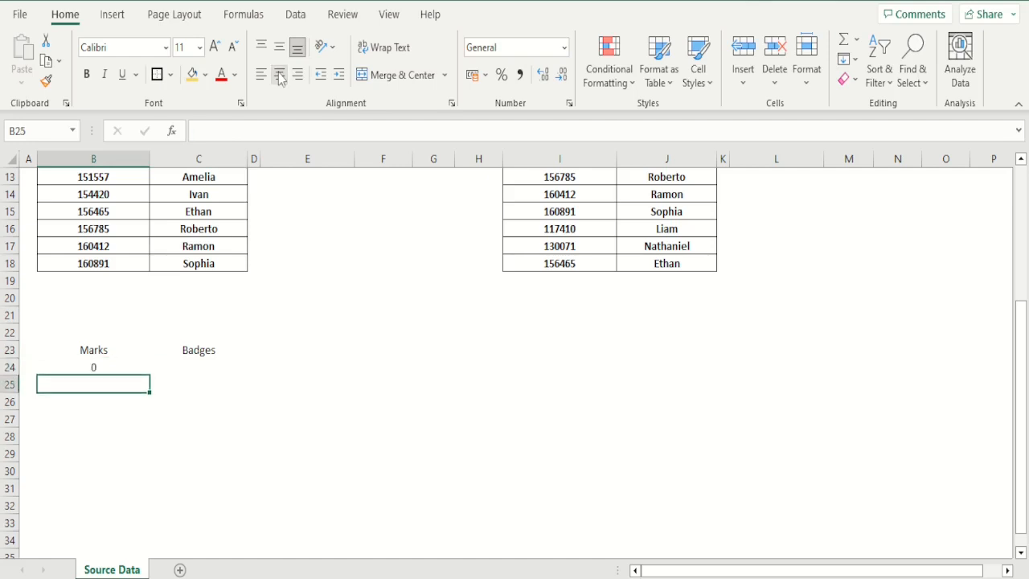
{"action": "type", "text": "50"}
{"action": "key", "text": "Return"}
{"action": "key", "text": "Up"}
{"action": "left_click", "coordinate": [279, 74]}
- Enter Brown as the badge for 0 marks in C24 and centre it
{"action": "key", "text": "Right"}
{"action": "key", "text": "Up"}
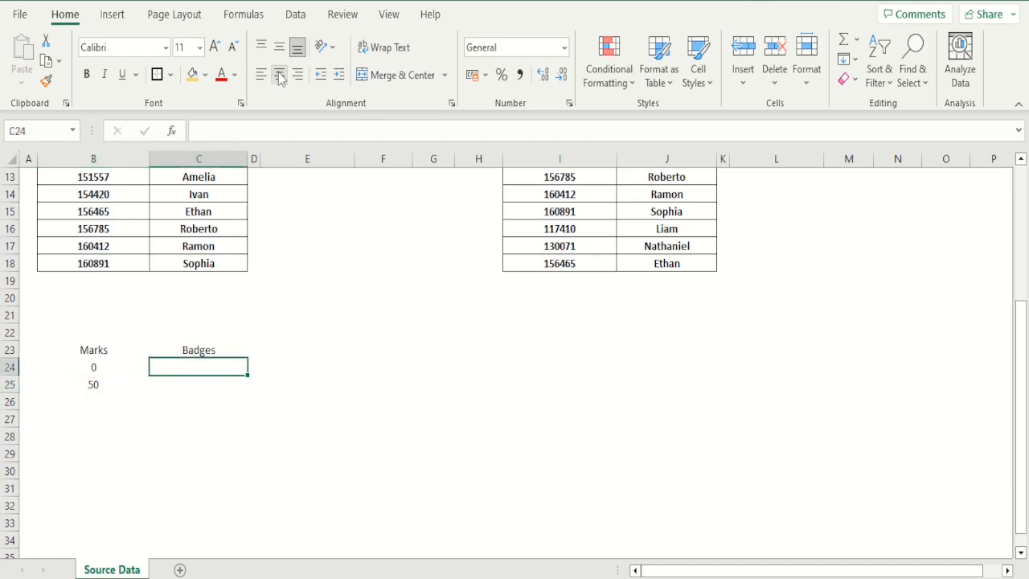
{"action": "type", "text": "Brown"}
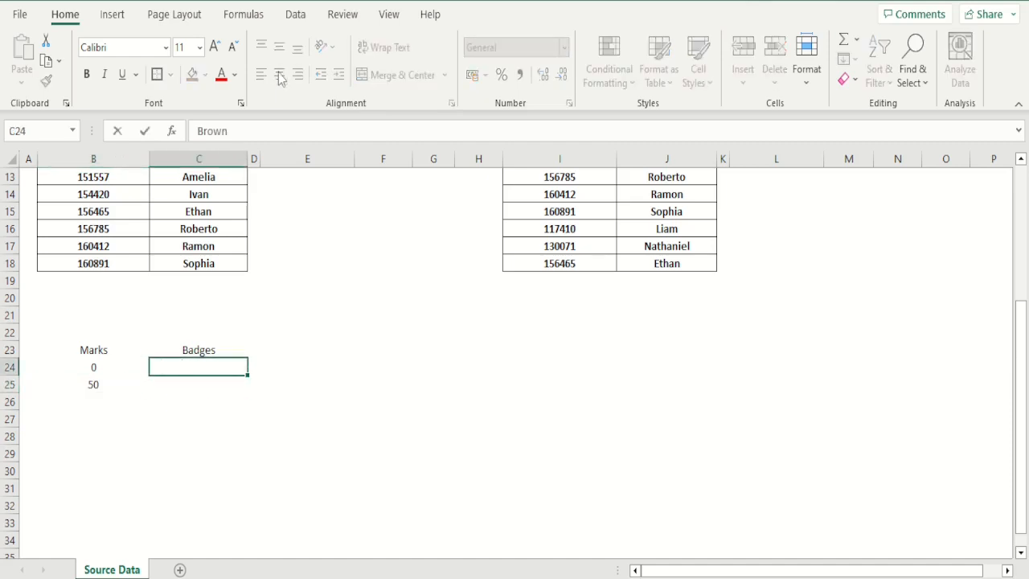
{"action": "key", "text": "Return"}
{"action": "key", "text": "Up"}
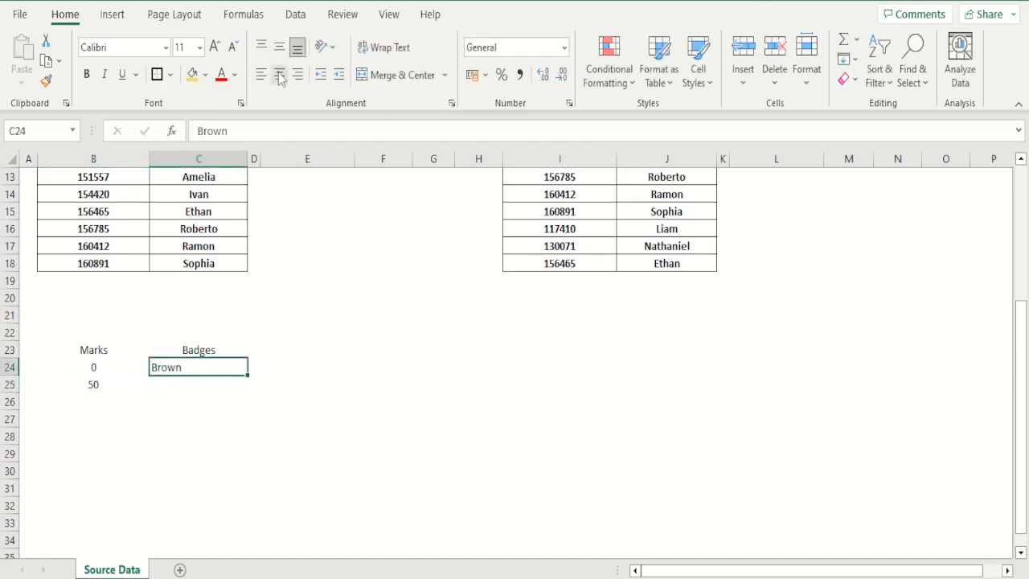
{"action": "left_click", "coordinate": [279, 73]}
- Enter 70 as the third Marks value in B26 and centre it
{"action": "key", "text": "Down"}
{"action": "key", "text": "Left"}
{"action": "key", "text": "Down"}
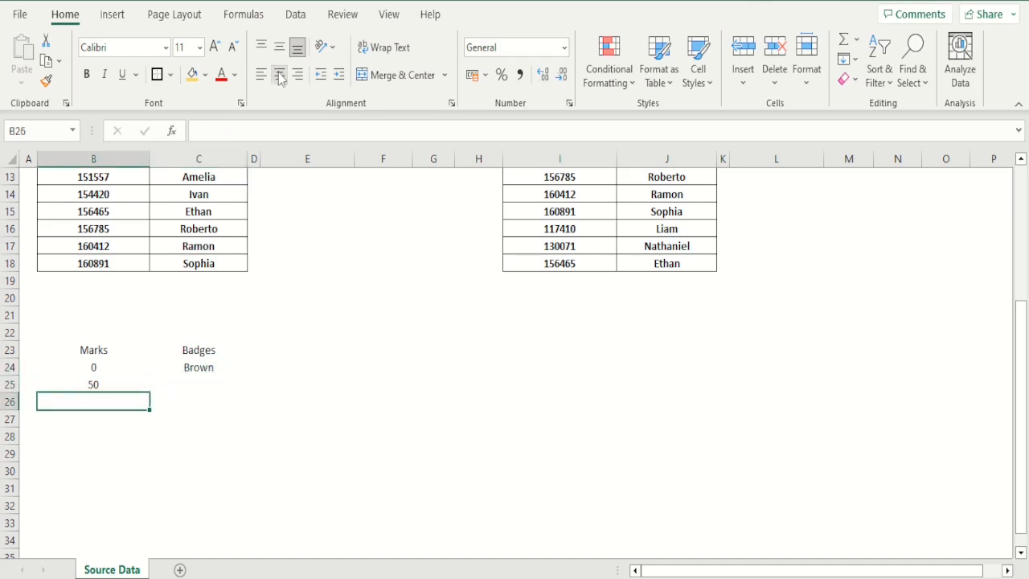
{"action": "type", "text": "70"}
{"action": "key", "text": "Return"}
{"action": "key", "text": "Up"}
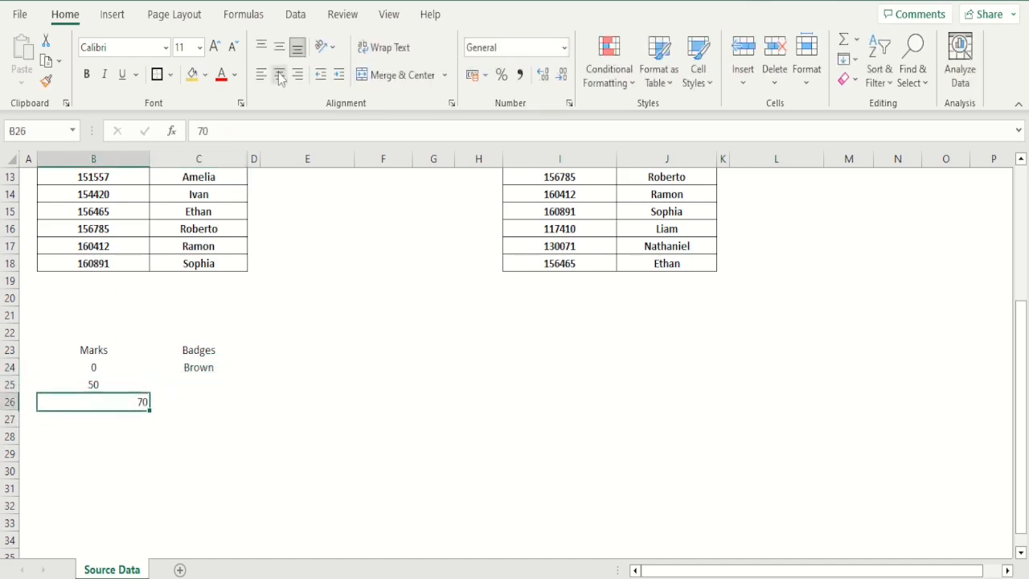
{"action": "key", "text": "Right"}
{"action": "key", "text": "Left"}
{"action": "left_click", "coordinate": [279, 74]}
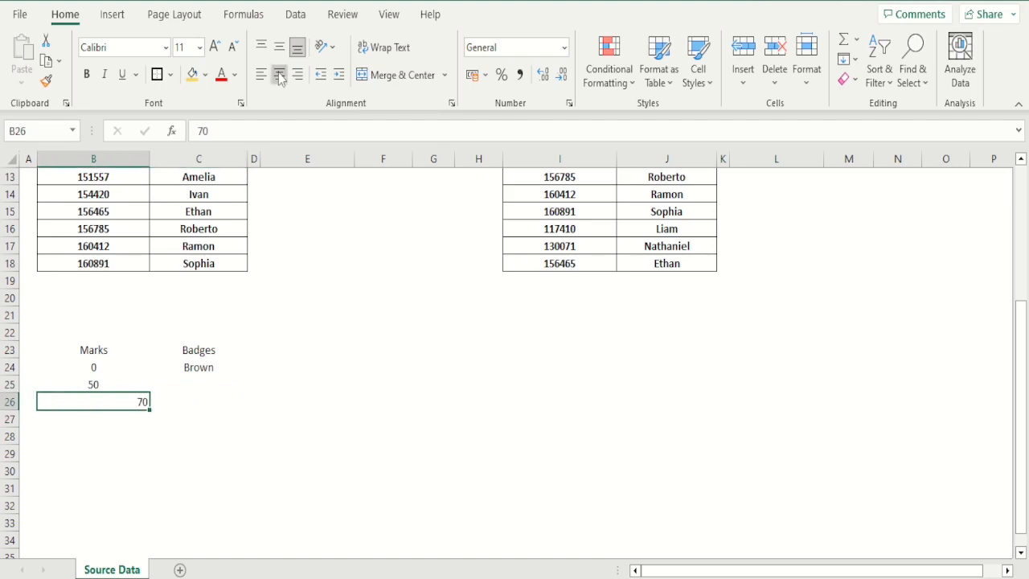
- Enter Silver as the badge for 50 marks in C25 and centre it
{"action": "key", "text": "Right"}
{"action": "key", "text": "Up"}
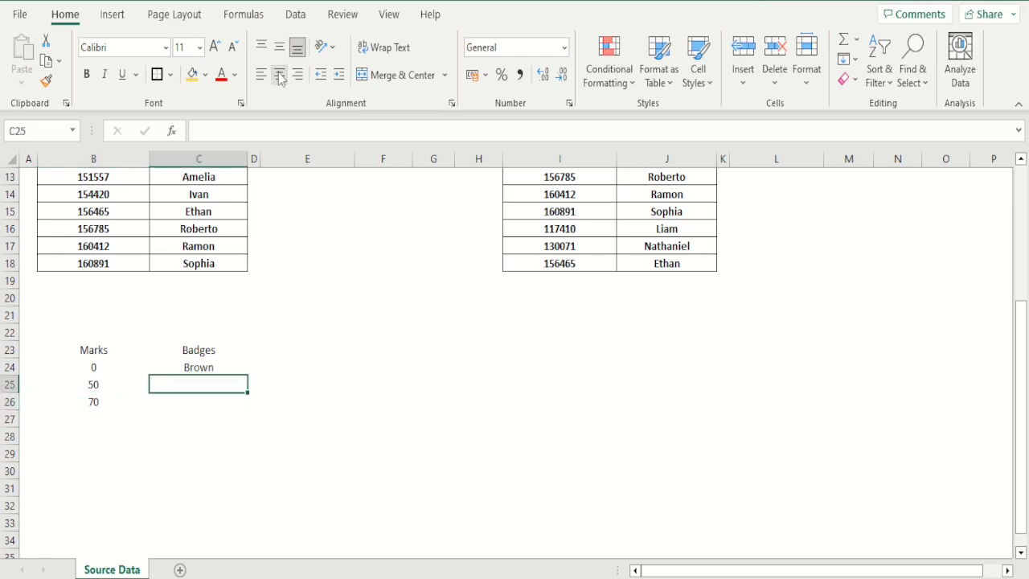
{"action": "type", "text": "Silver"}
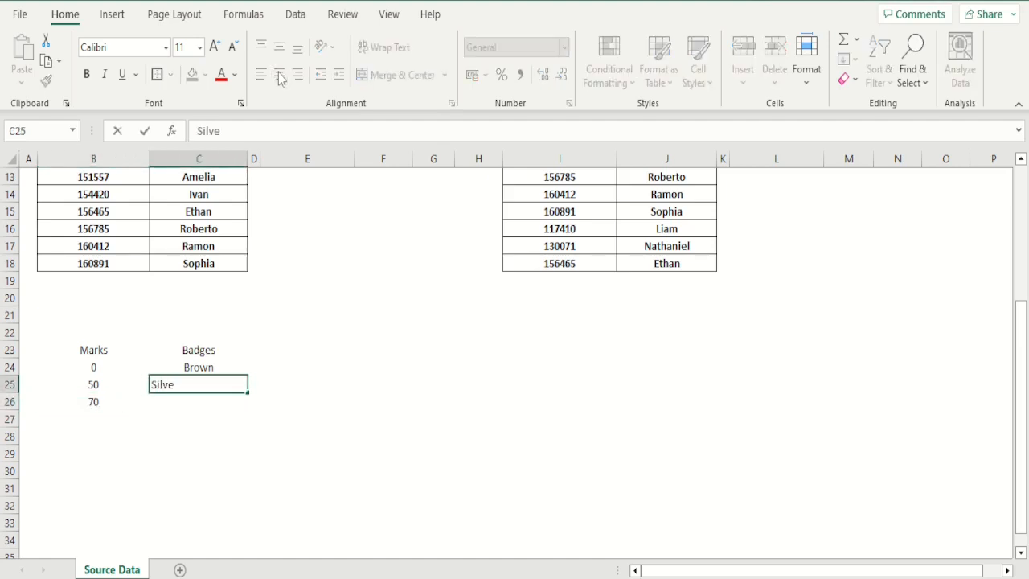
{"action": "key", "text": "Return"}
{"action": "key", "text": "Up"}
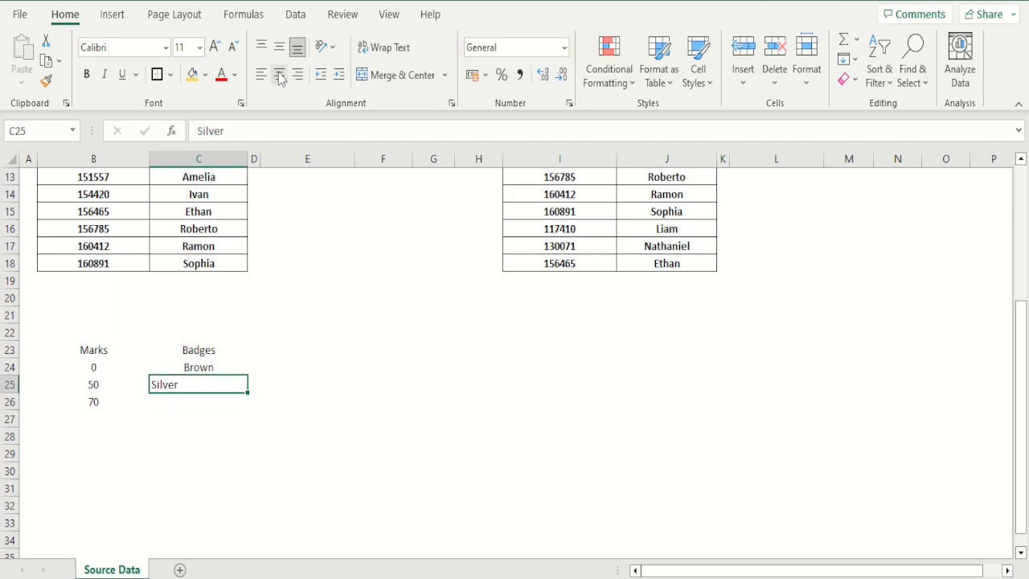
{"action": "left_click", "coordinate": [279, 74]}
- Enter 90 as the fourth Marks value in B27
{"action": "key", "text": "Down"}
{"action": "key", "text": "Down"}
{"action": "key", "text": "Left"}
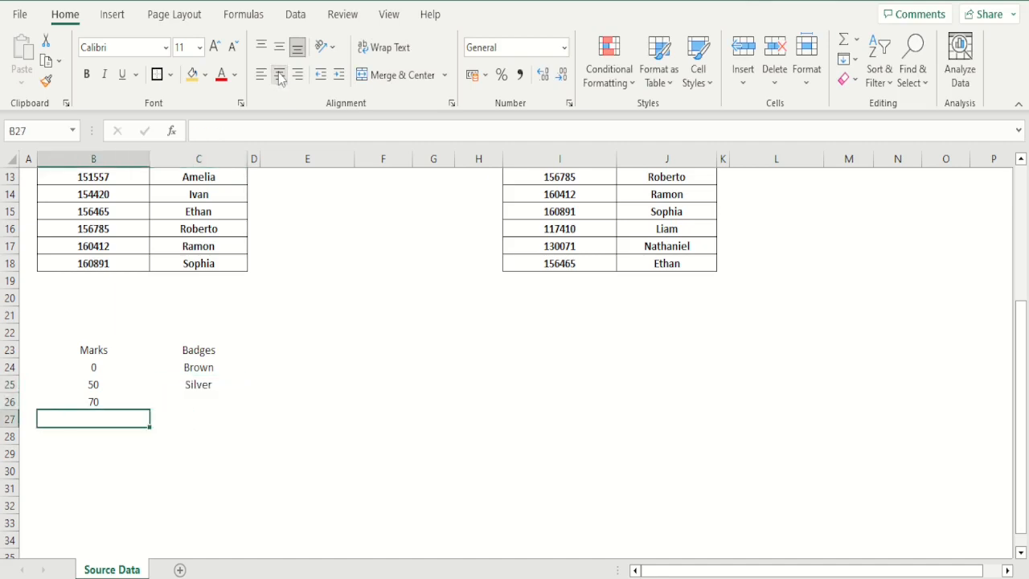
{"action": "type", "text": "90"}
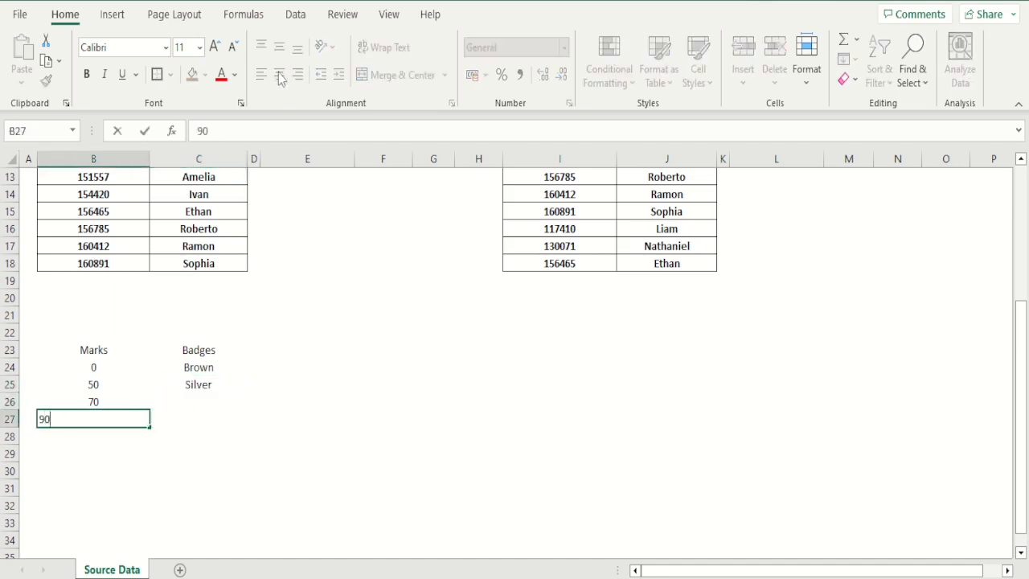
{"action": "key", "text": "Return"}
- Enter the badges Gold in C26 for 70 marks and Diamond in C27 for 90 marks
{"action": "key", "text": "Up"}
{"action": "key", "text": "Up"}
{"action": "key", "text": "Right"}
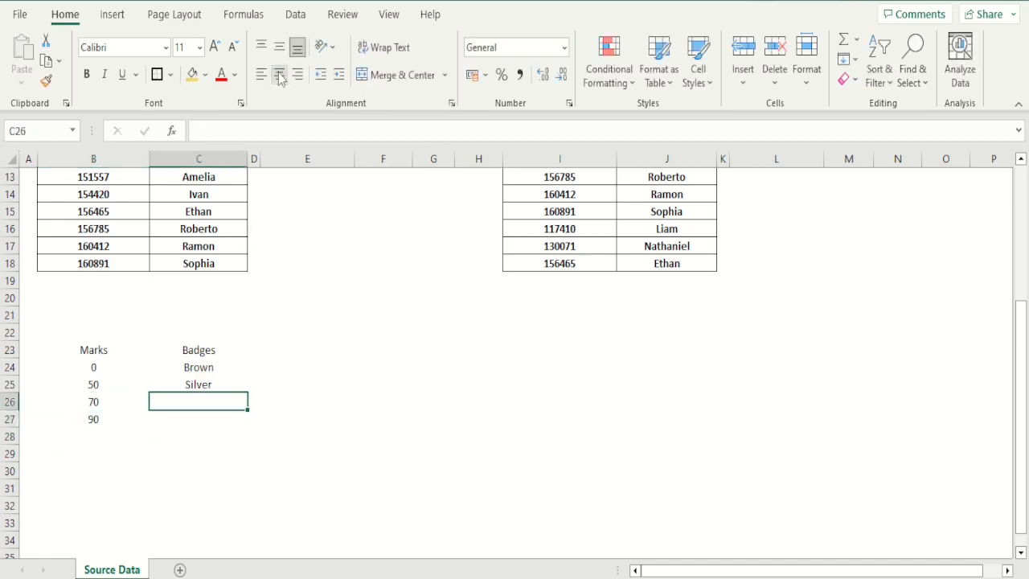
{"action": "type", "text": "Gold"}
{"action": "key", "text": "Return"}
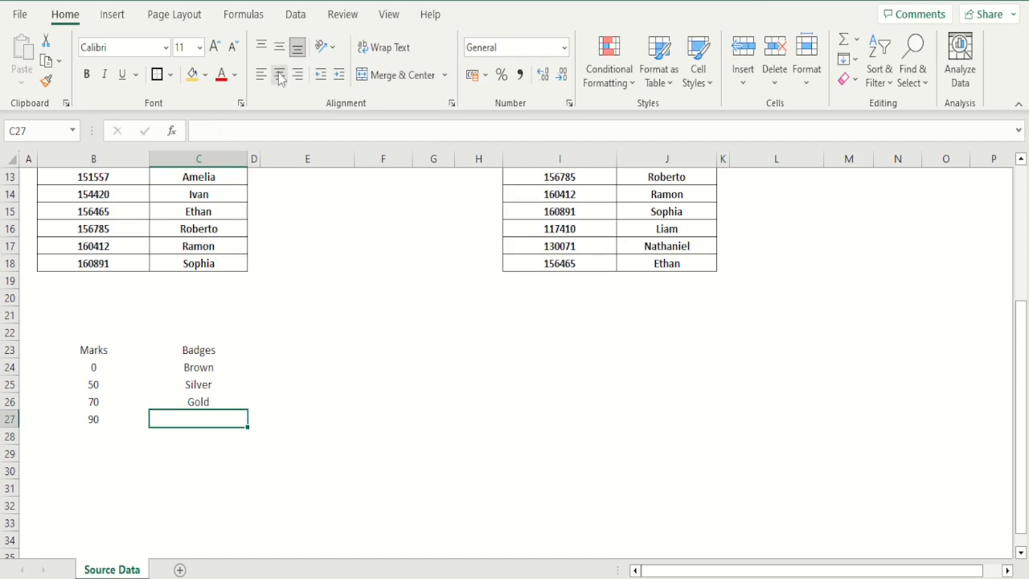
{"action": "type", "text": "Diamond"}
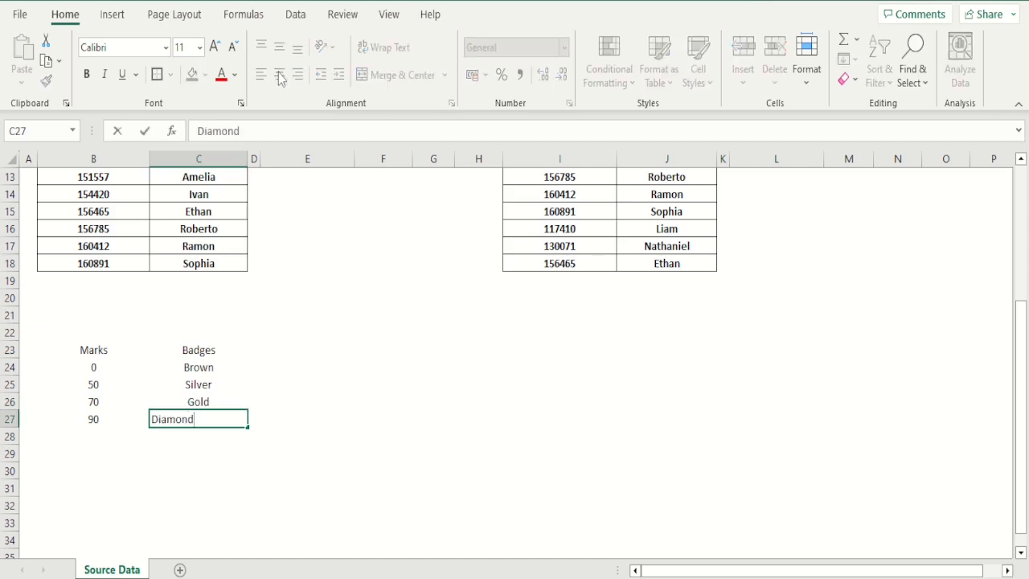
{"action": "key", "text": "Return"}
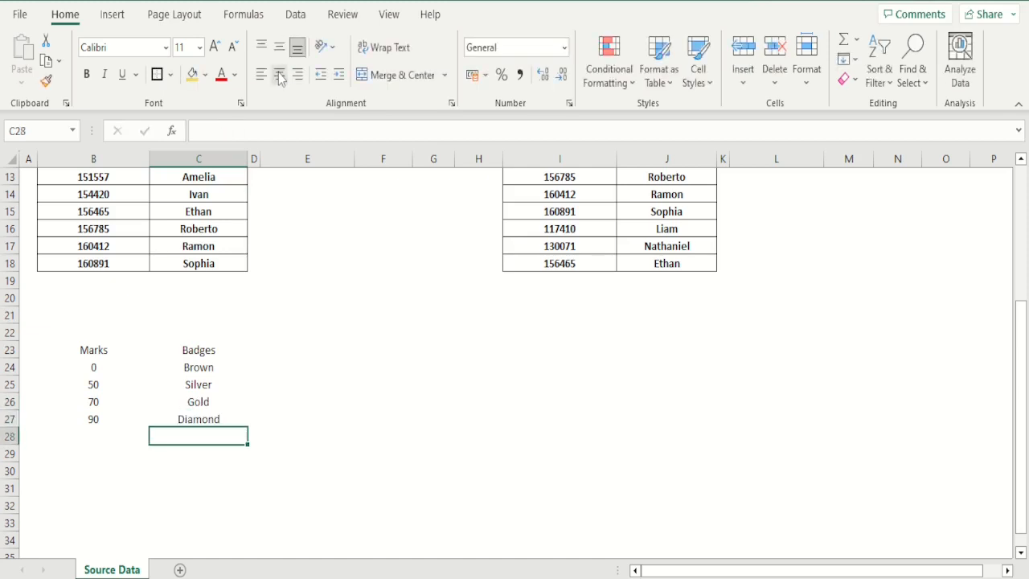
- Enter 100 as the last Marks value in B28
{"action": "key", "text": "Left"}
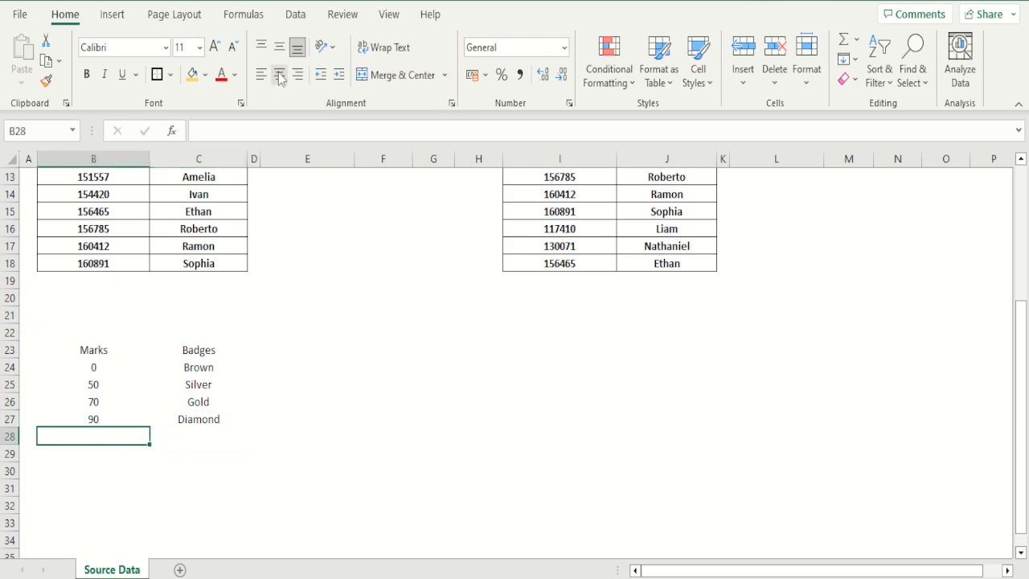
{"action": "type", "text": "100"}
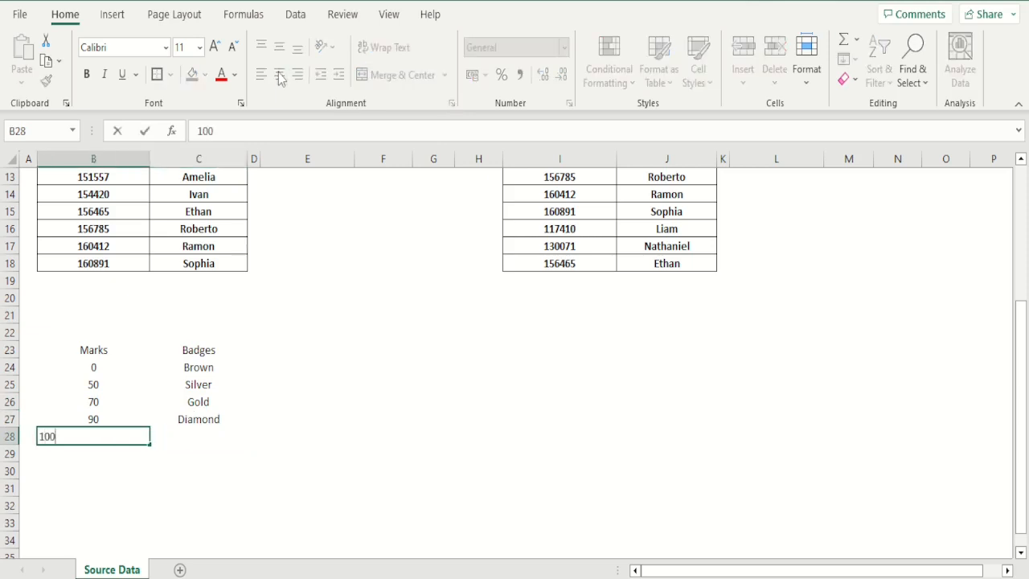
{"action": "key", "text": "Return"}
- Review the Marks and Badges entries in B23:C28
{"action": "key", "text": "Up"}
{"action": "key", "text": "Right"}
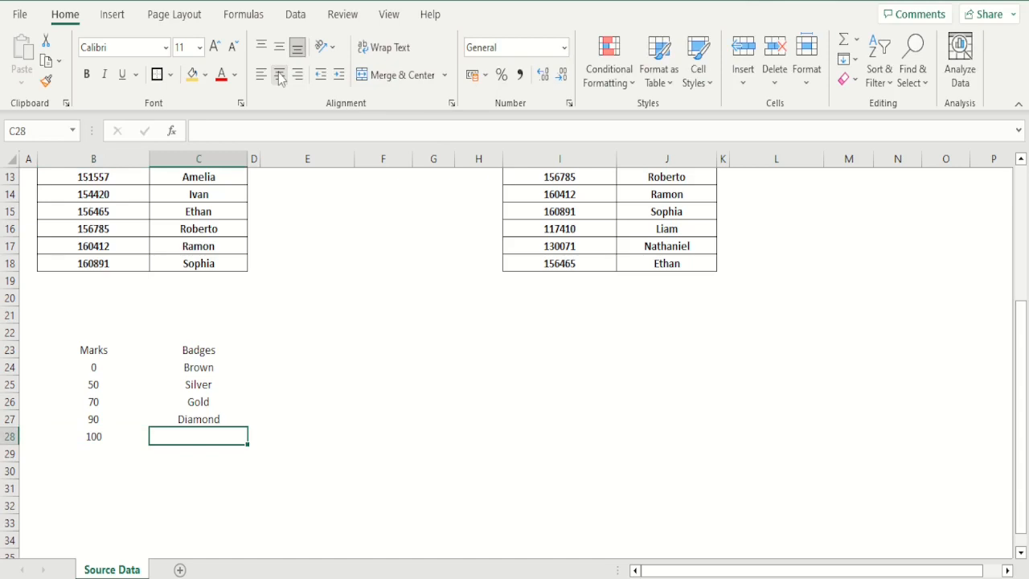
{"action": "key", "text": "Up"}
{"action": "key", "text": "Up"}
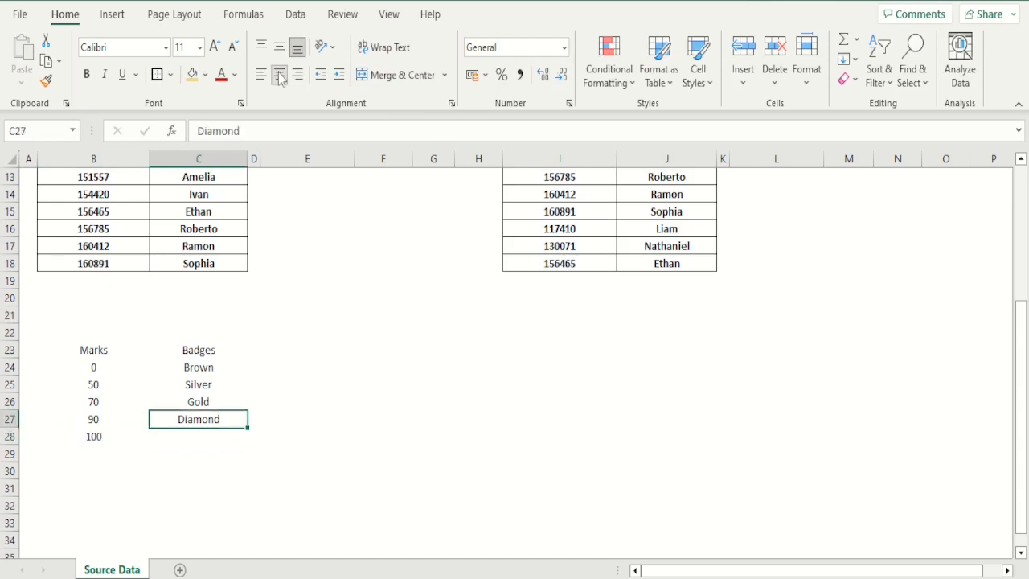
{"action": "key", "text": "Left"}
{"action": "key", "text": "Up"}
{"action": "key", "text": "Up"}
{"action": "key", "text": "Up"}
{"action": "key", "text": "Right"}
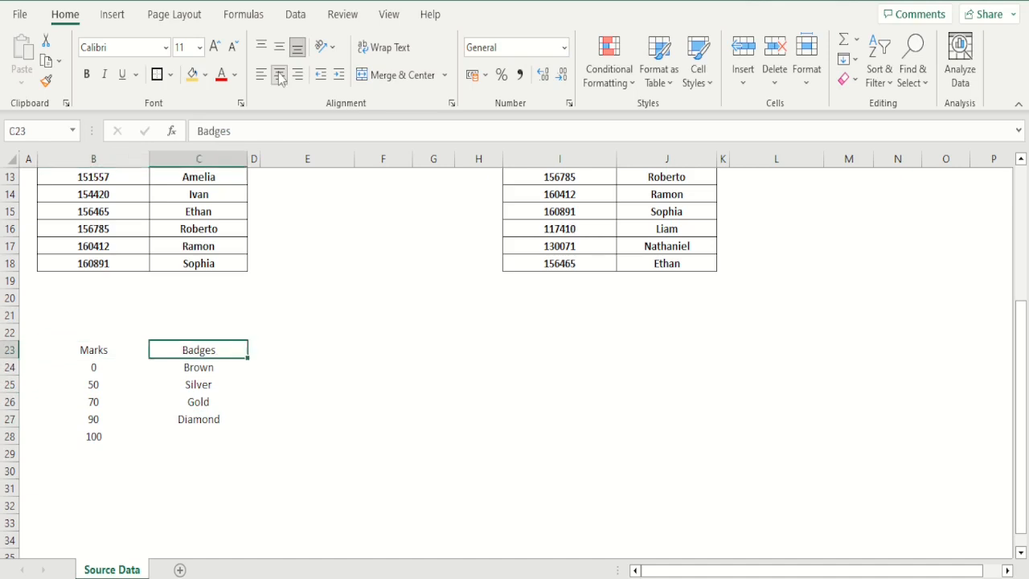
- Enter Marks as the first header of a lookup table in F23
{"action": "key", "text": "Right"}
{"action": "key", "text": "Right"}
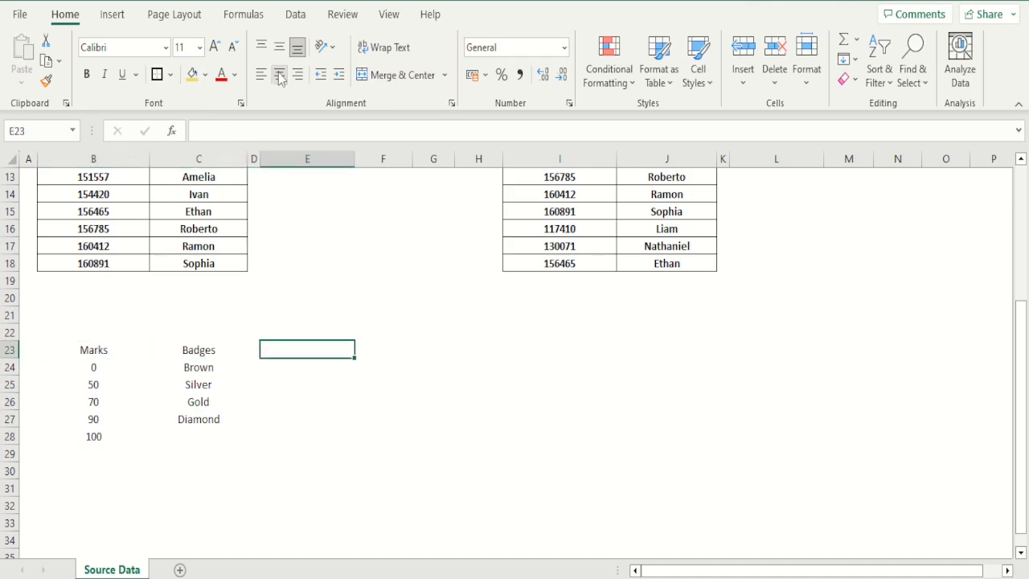
{"action": "key", "text": "Right"}
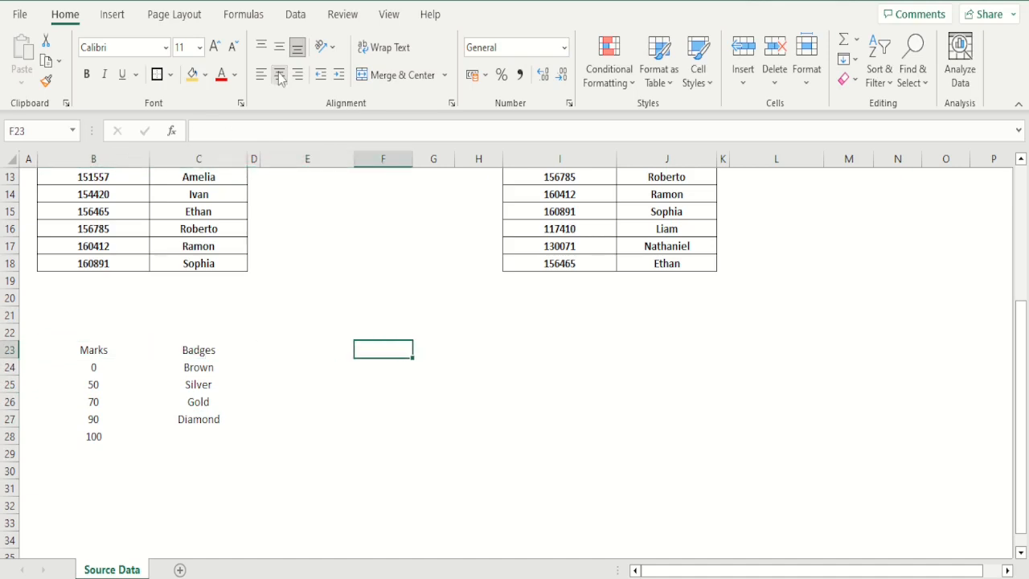
{"action": "key", "text": "Left"}
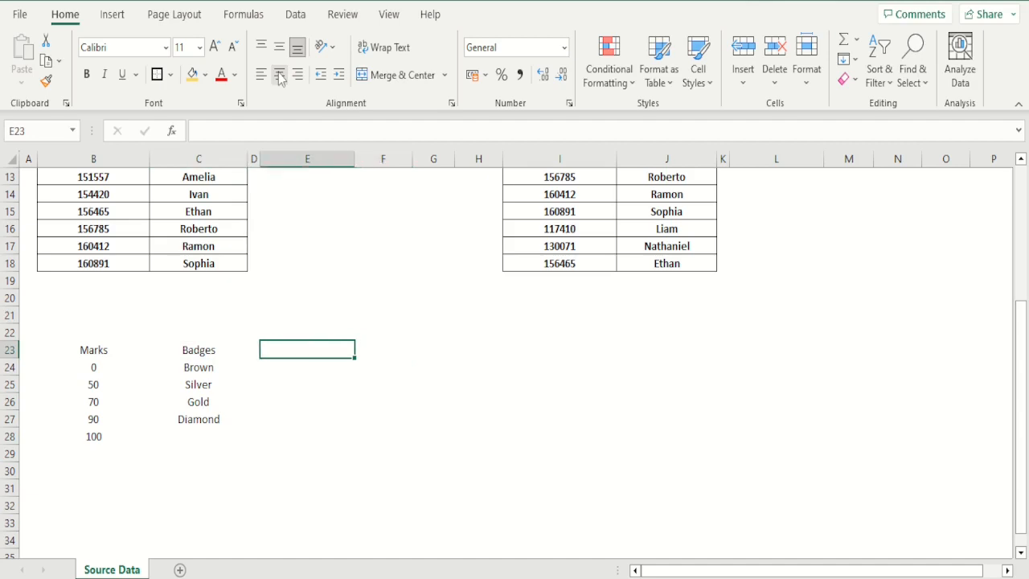
{"action": "key", "text": "Right"}
{"action": "type", "text": "Marsks"}
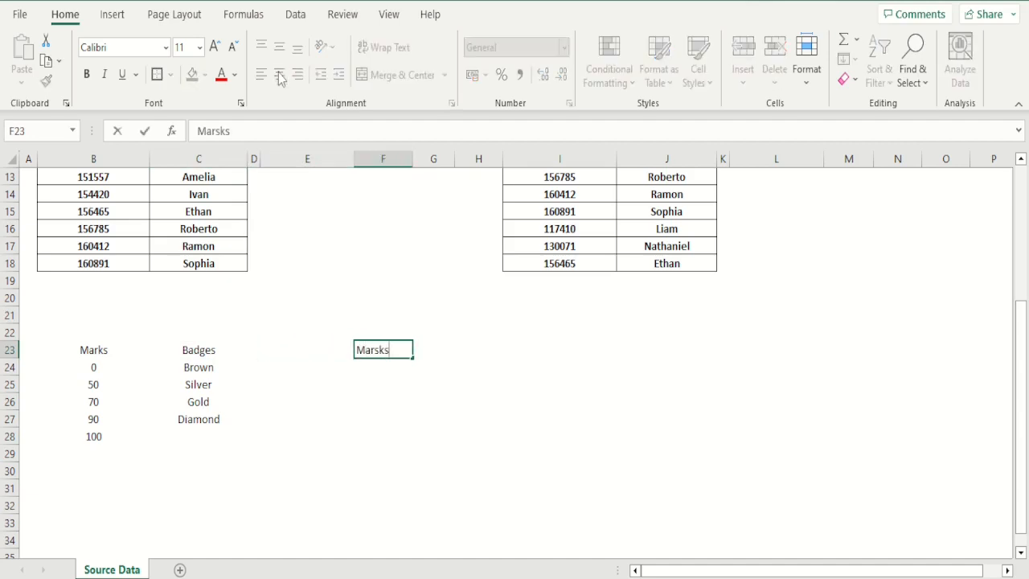
{"action": "key", "text": "Return"}
{"action": "key", "text": "Up"}
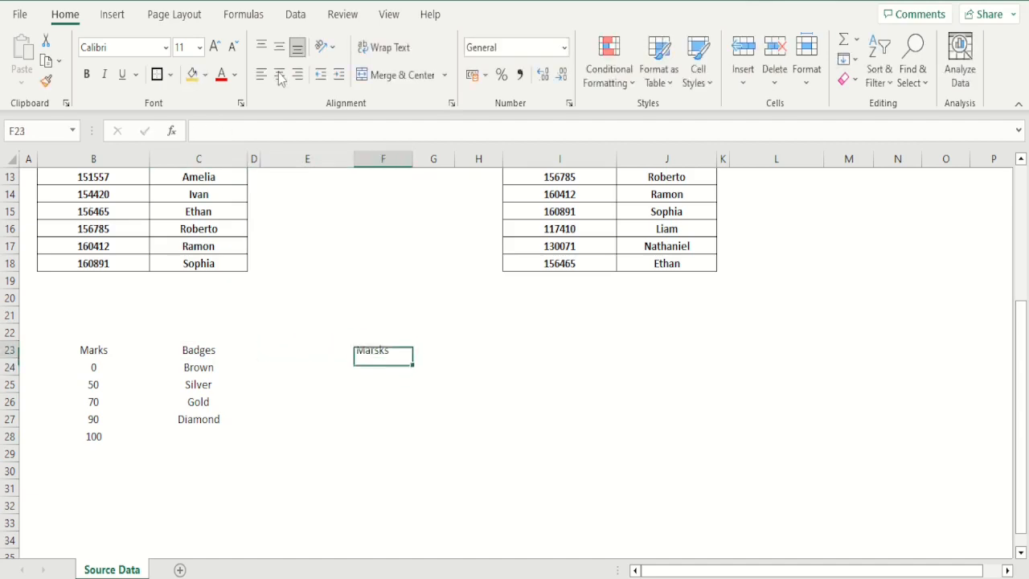
{"action": "type", "text": "Marks"}
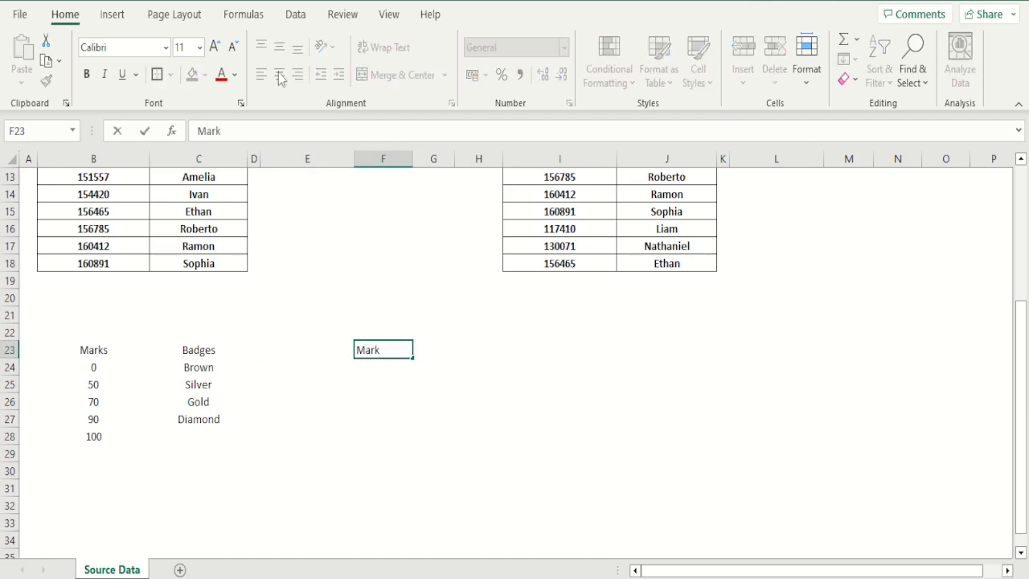
{"action": "key", "text": "Return"}
- Enter Badge as the second lookup header in G23
{"action": "key", "text": "Up"}
{"action": "key", "text": "Right"}
{"action": "type", "text": "Badge"}
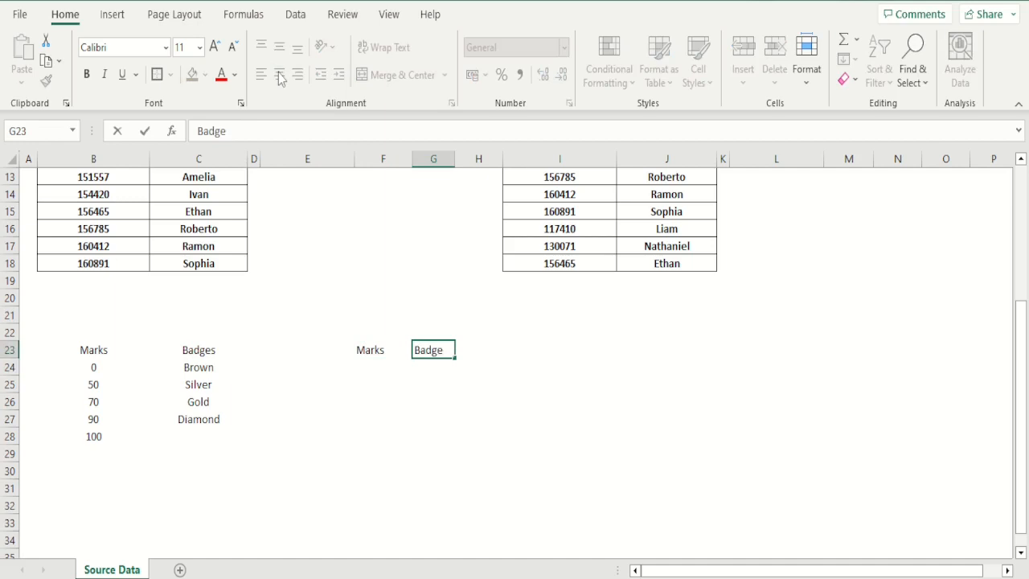
{"action": "key", "text": "Return"}
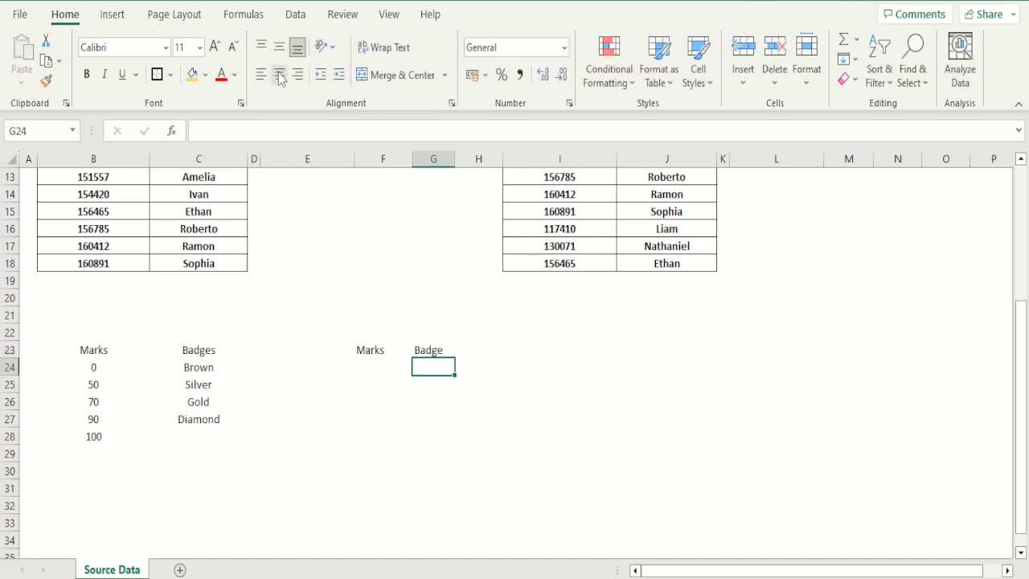
- Apply All Borders to the Marks and Badge headers in F23:G23
{"action": "key", "text": "Up"}
{"action": "key", "text": "shift+Left"}
{"action": "key", "text": "shift+Down"}
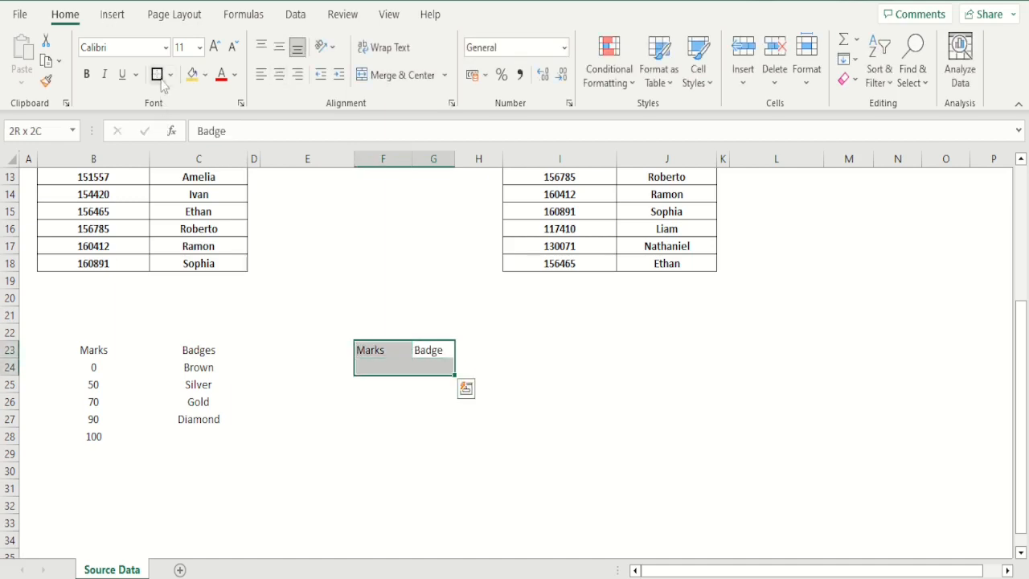
{"action": "key", "text": "shift+Up"}
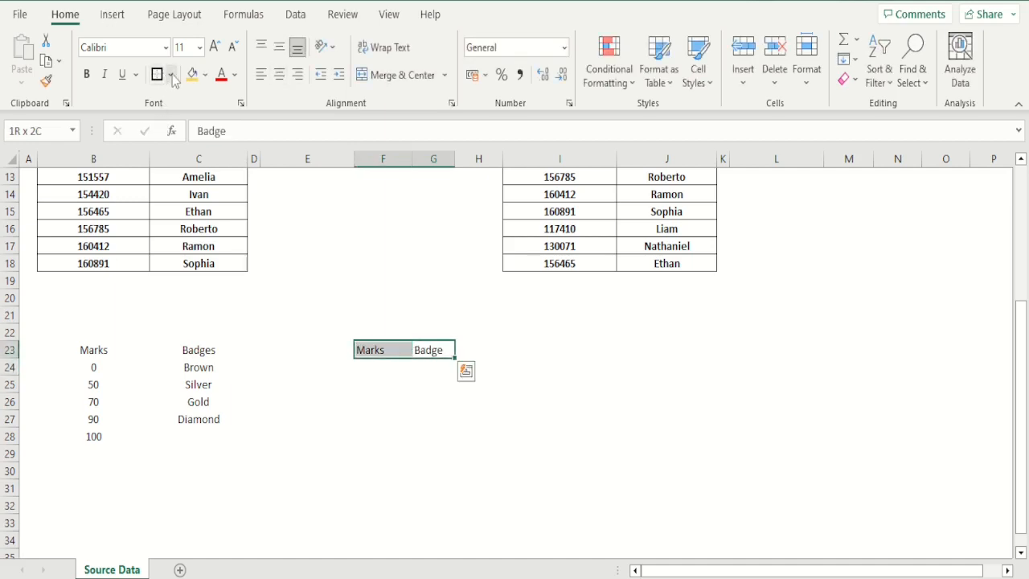
{"action": "left_click", "coordinate": [169, 75]}
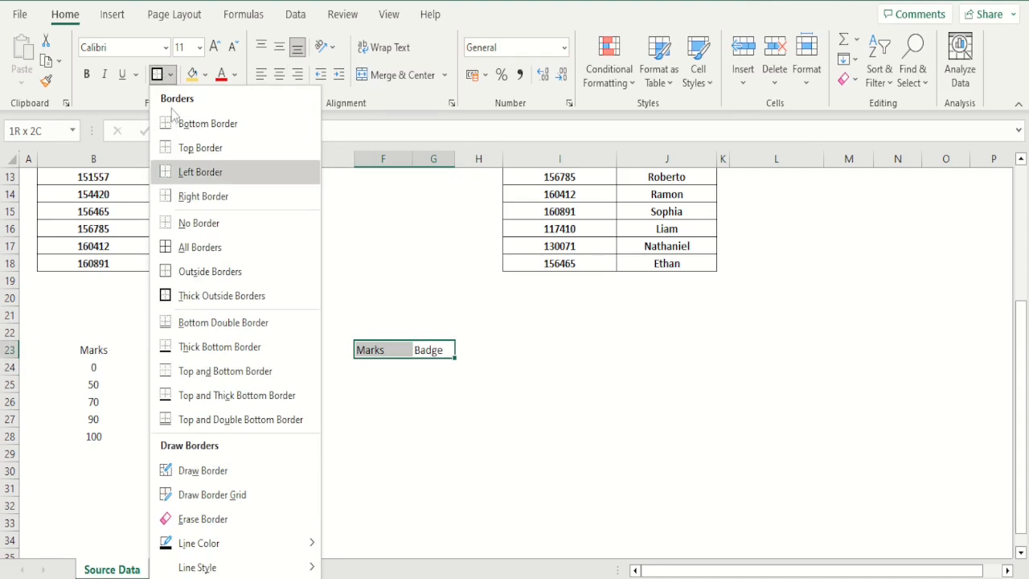
{"action": "right_click", "coordinate": [183, 252]}
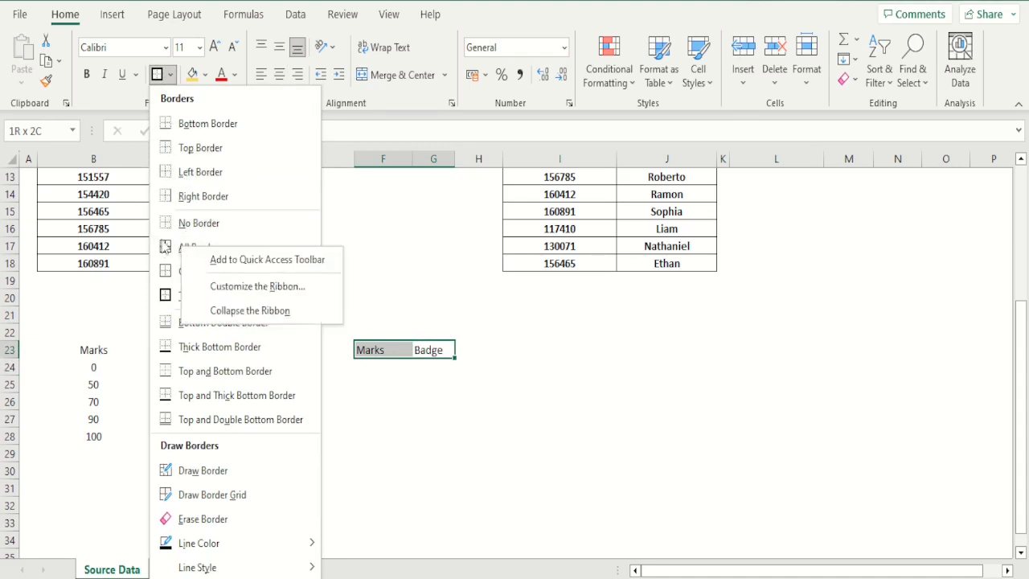
{"action": "left_click", "coordinate": [166, 246]}
{"action": "left_click", "coordinate": [166, 246]}
- Apply all borders to the empty cells F24:G24 and centre their contents
{"action": "left_click_drag", "start_coordinate": [434, 366], "coordinate": [393, 366]}
{"action": "left_click", "coordinate": [157, 75]}
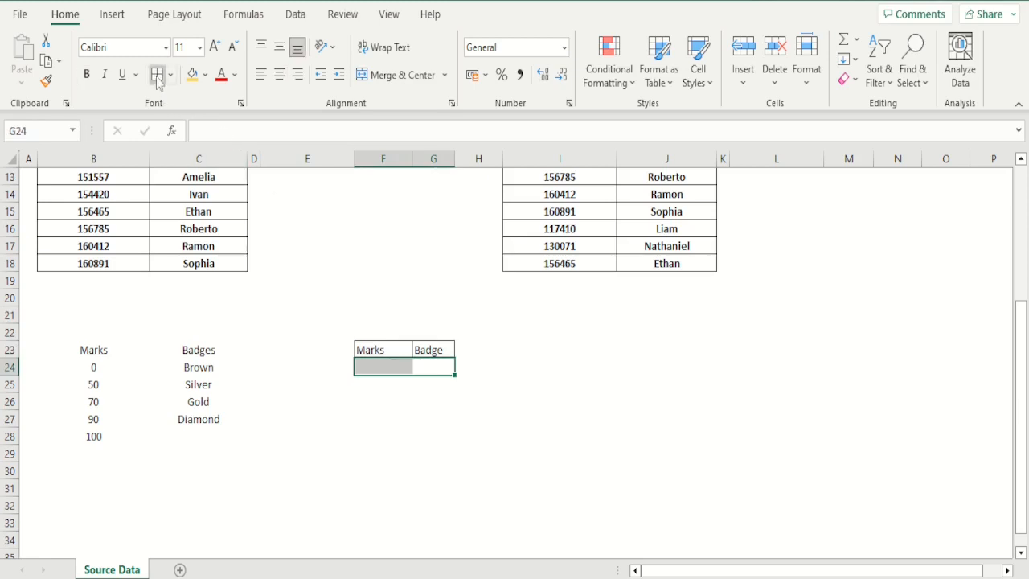
{"action": "left_click", "coordinate": [279, 75]}
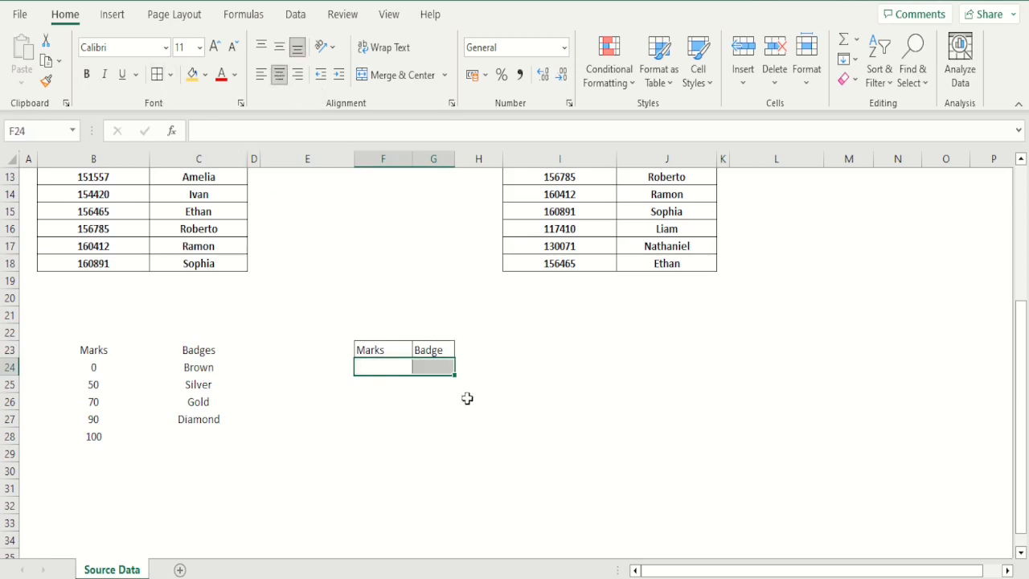
{"action": "left_click", "coordinate": [534, 385]}
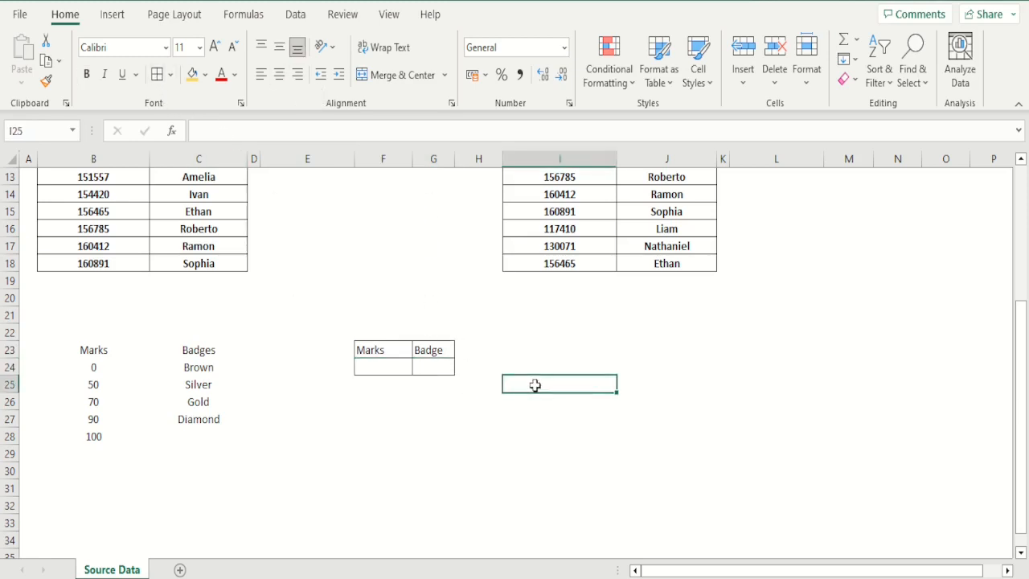
- Begin a VLOOKUP formula in G24, below the Badge header
{"action": "left_click", "coordinate": [407, 369]}
{"action": "left_click", "coordinate": [437, 367]}
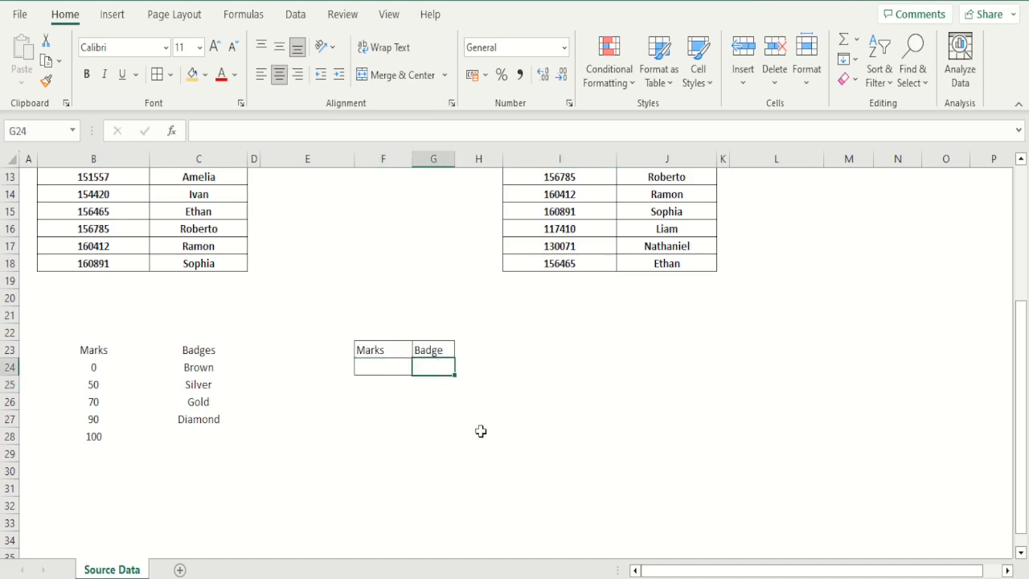
{"action": "type", "text": "=vllookup("}
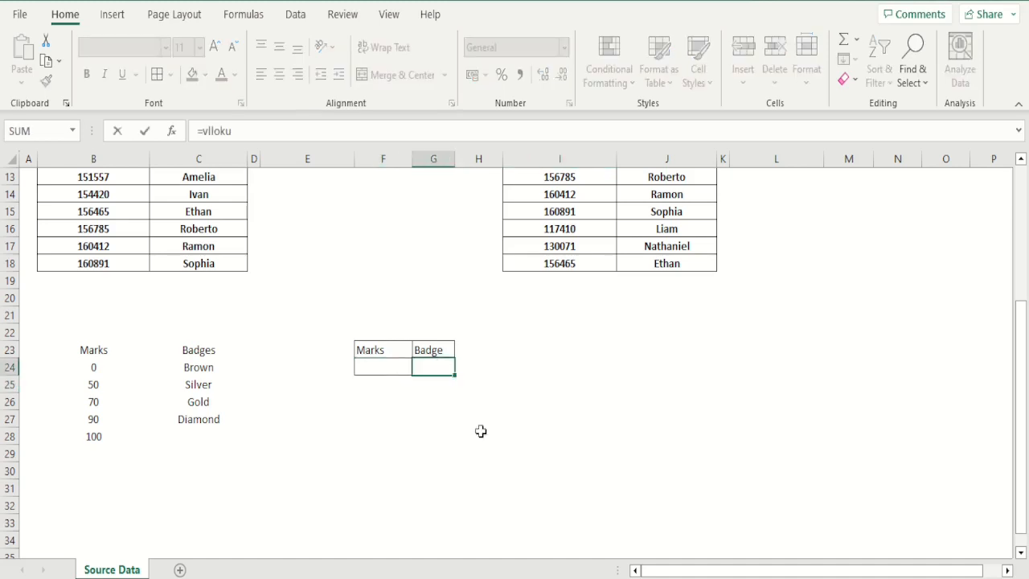
{"action": "key", "text": "BackSpace"}
{"action": "key", "text": "BackSpace"}
{"action": "key", "text": "BackSpace"}
{"action": "key", "text": "BackSpace"}
{"action": "key", "text": "BackSpace"}
{"action": "key", "text": "BackSpace"}
{"action": "key", "text": "BackSpace"}
{"action": "type", "text": "ookup("}
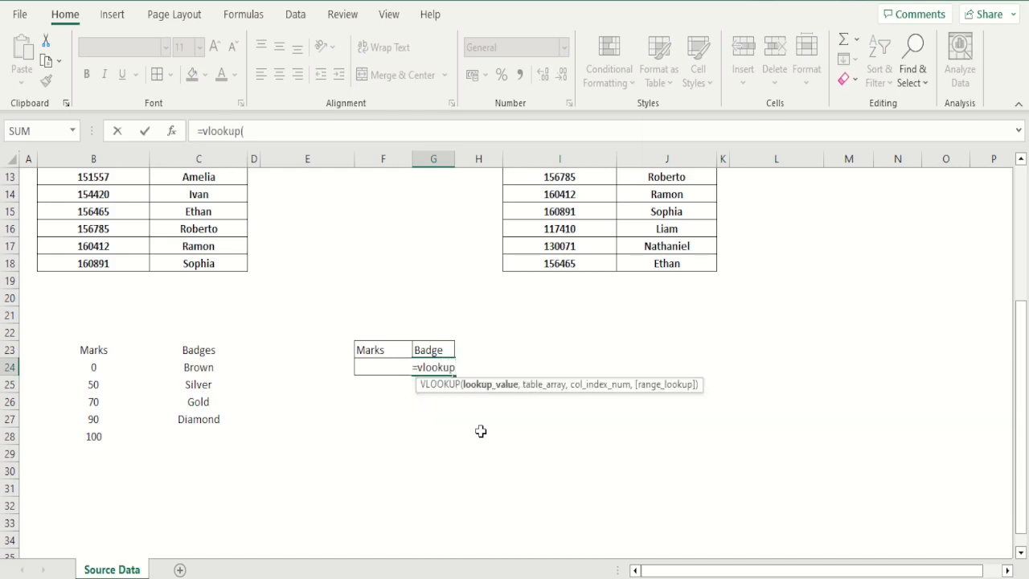
- Set the VLOOKUP's lookup value to F24 and its table array to B24:C28
{"action": "left_click", "coordinate": [368, 369]}
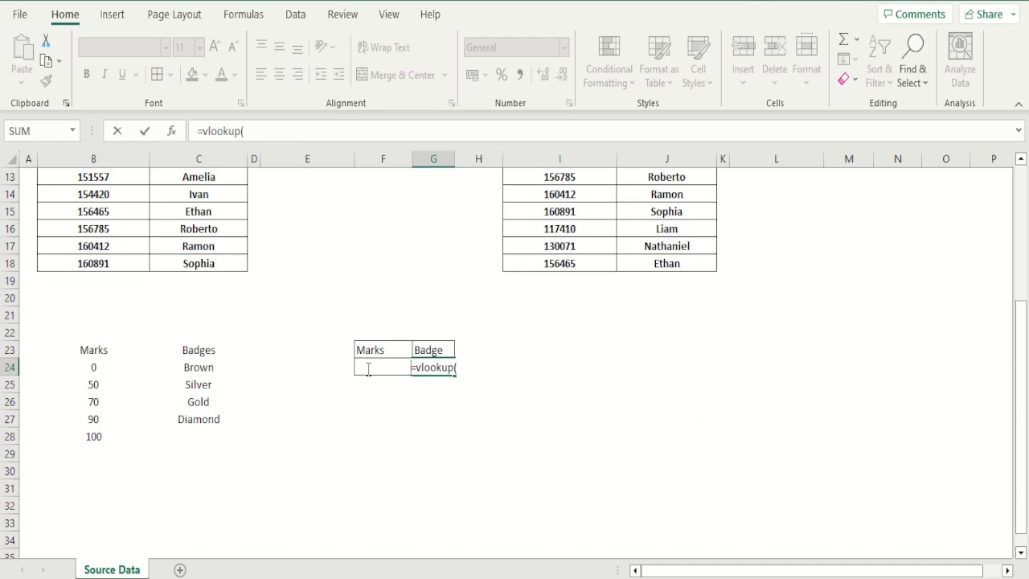
{"action": "left_click", "coordinate": [319, 135]}
{"action": "type", "text": "f"}
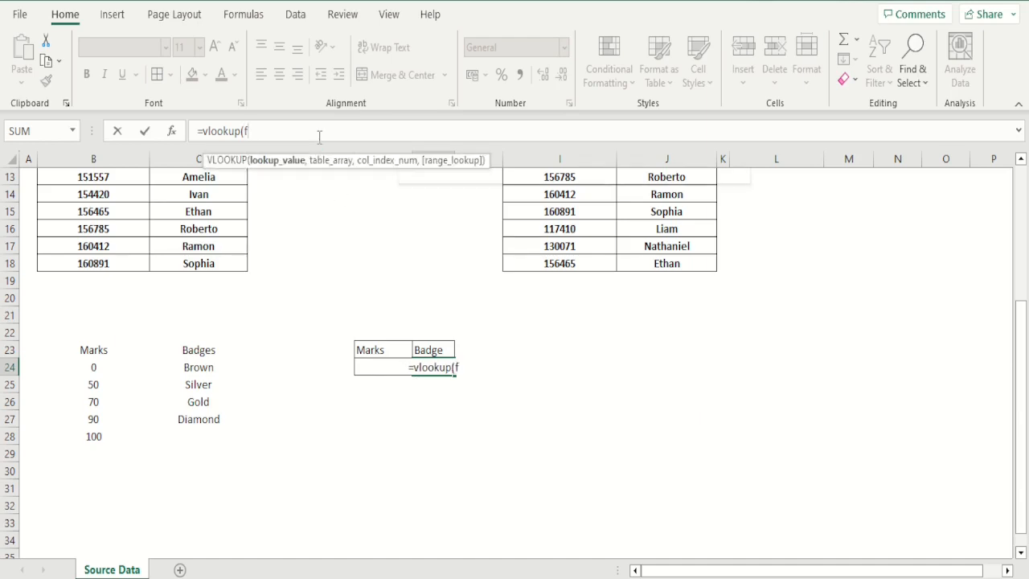
{"action": "type", "text": "24,"}
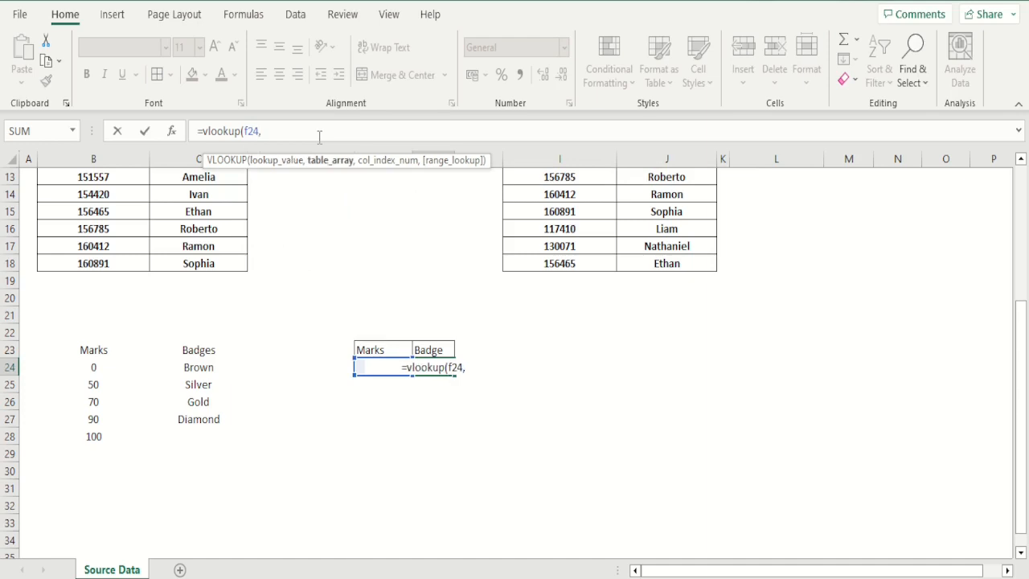
{"action": "left_click_drag", "start_coordinate": [87, 367], "coordinate": [184, 436]}
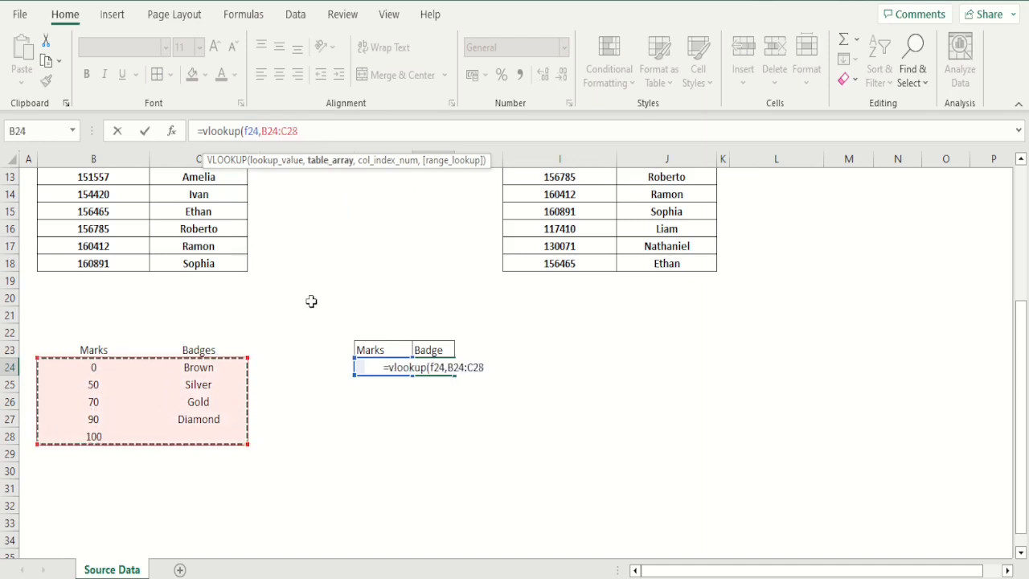
- Complete the G24 VLOOKUP with column index 2 and range lookup 1 for approximate match
{"action": "type", "text": ",2"}
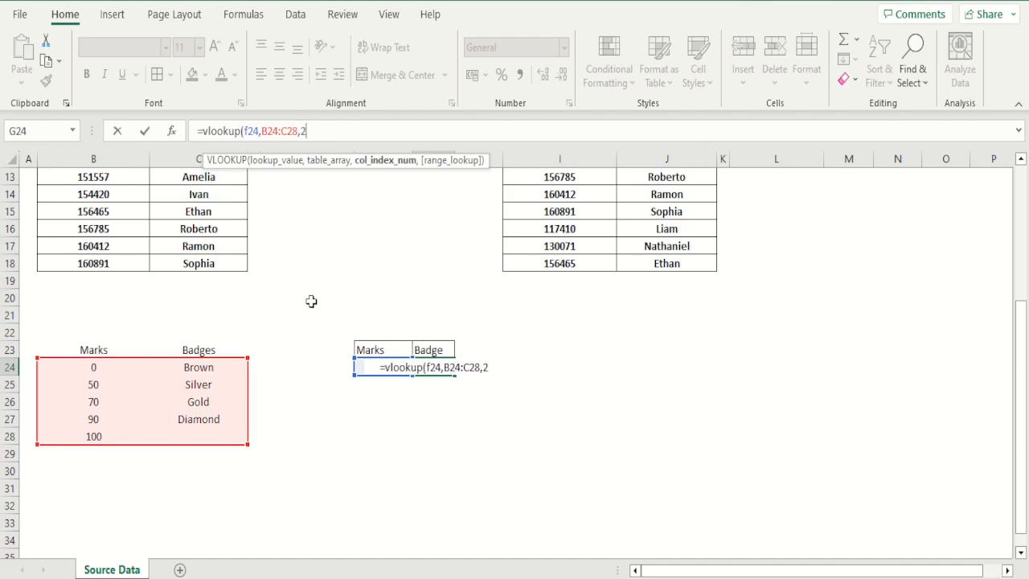
{"action": "type", "text": ",1"}
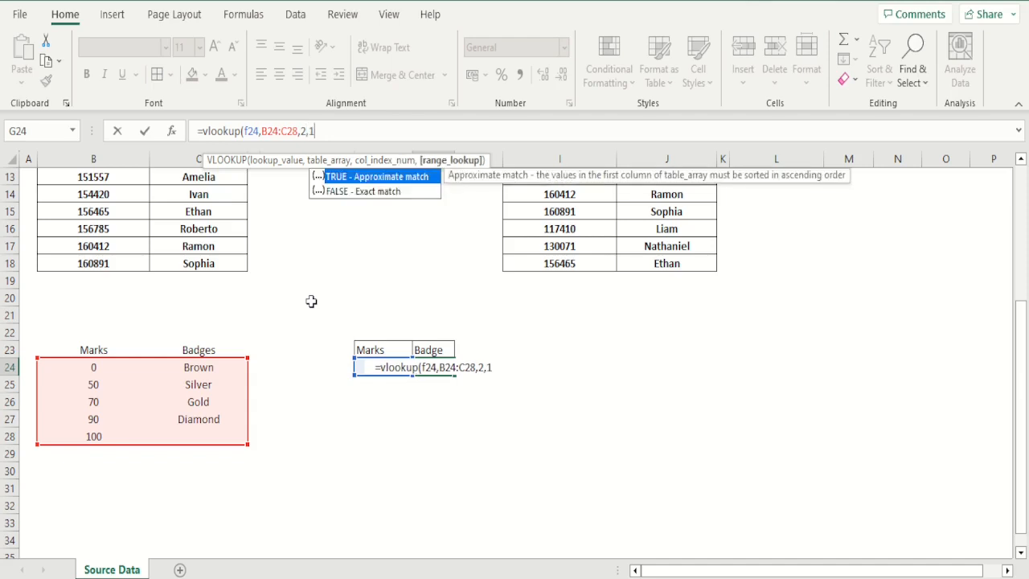
{"action": "type", "text": ")"}
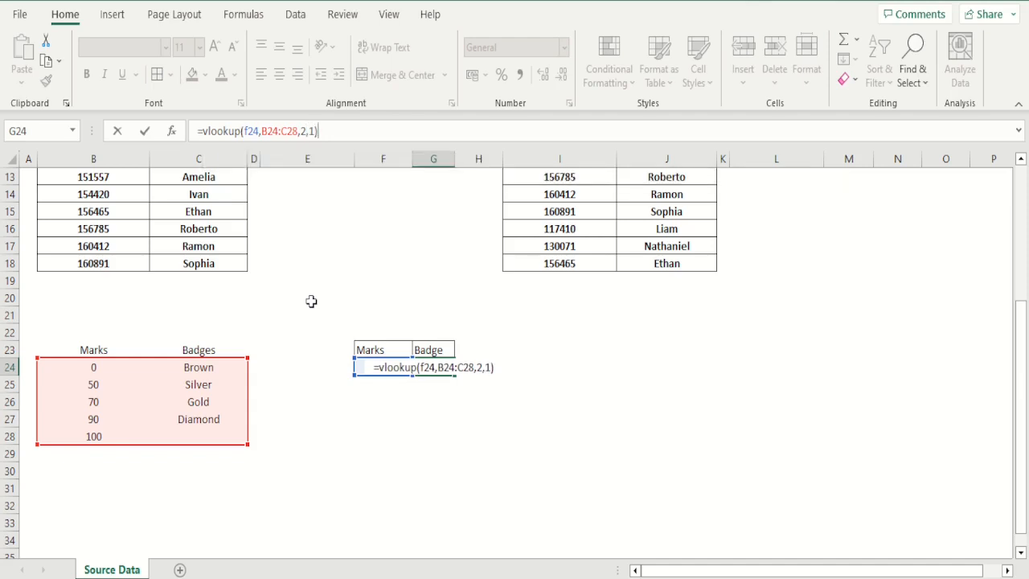
{"action": "key", "text": "Return"}
{"action": "key", "text": "Up"}
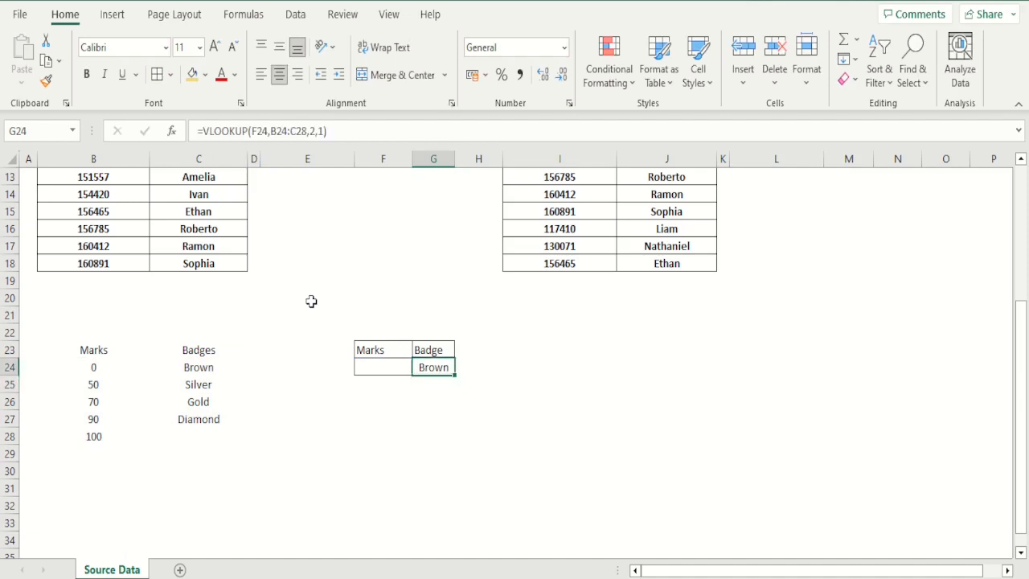
- Compare the lookup cells F23:G24 with the Marks and Badges table beside them
{"action": "key", "text": "Left"}
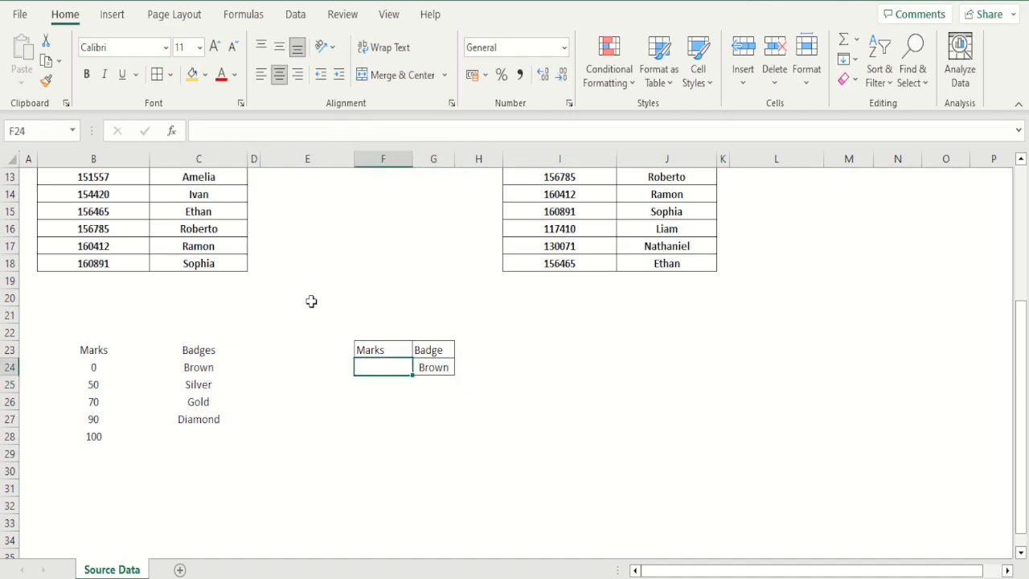
{"action": "key", "text": "Left"}
{"action": "key", "text": "Left"}
{"action": "key", "text": "Left"}
{"action": "key", "text": "Left"}
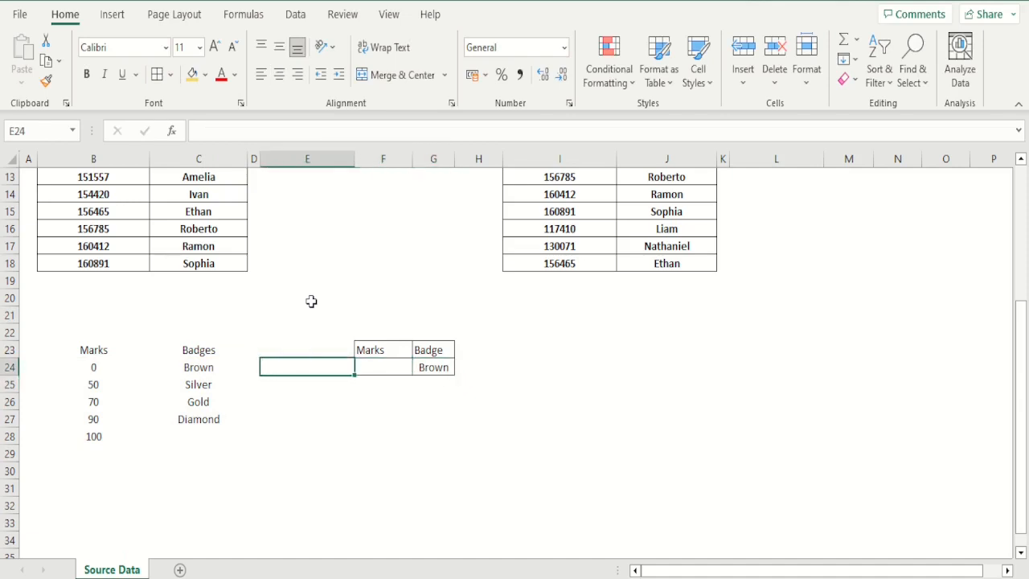
{"action": "key", "text": "Up"}
{"action": "key", "text": "Right"}
{"action": "key", "text": "Right"}
{"action": "key", "text": "Right"}
{"action": "key", "text": "Right"}
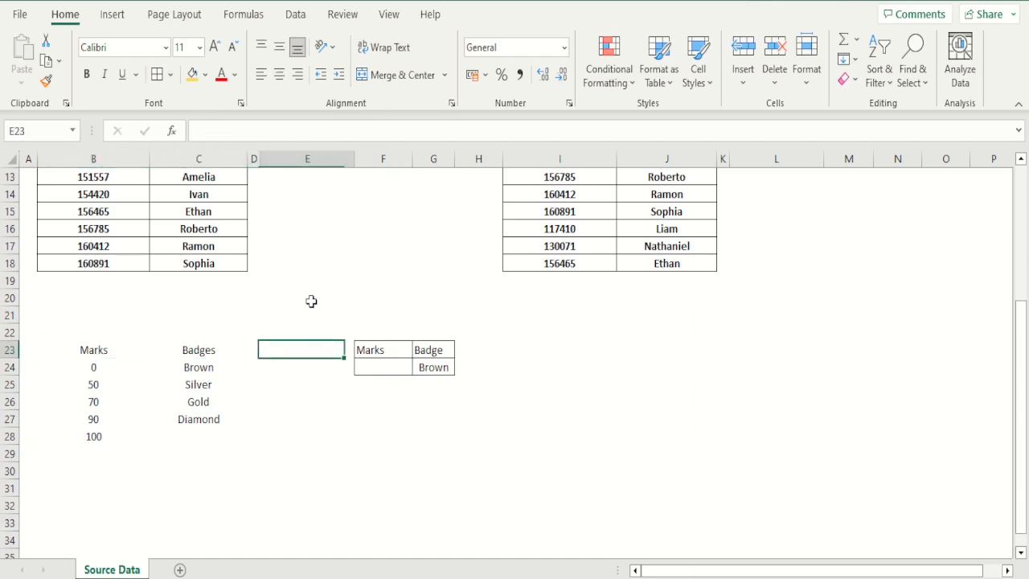
- Enter 25 as the Marks value to look up in F24
{"action": "key", "text": "Down"}
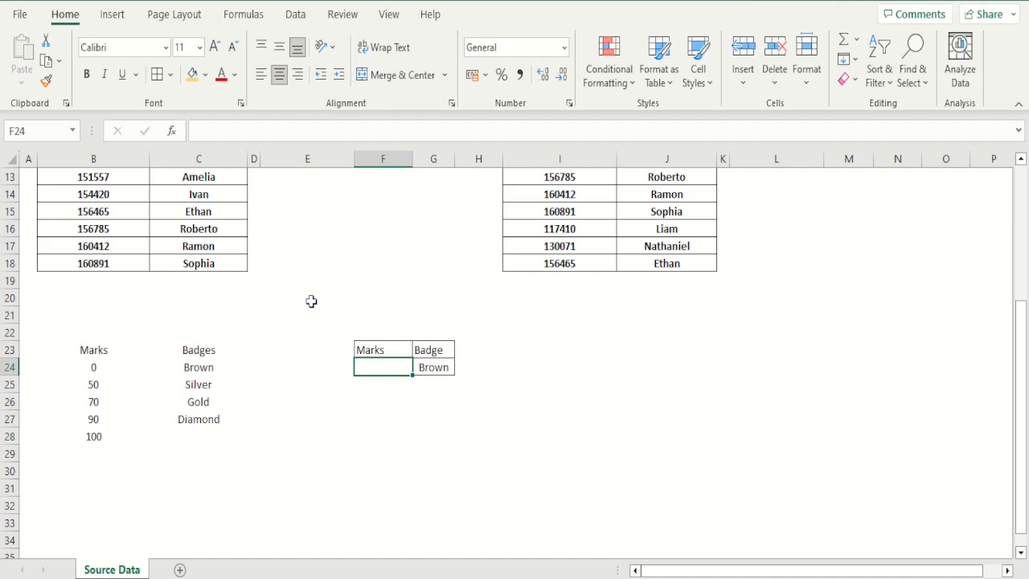
{"action": "type", "text": "2"}
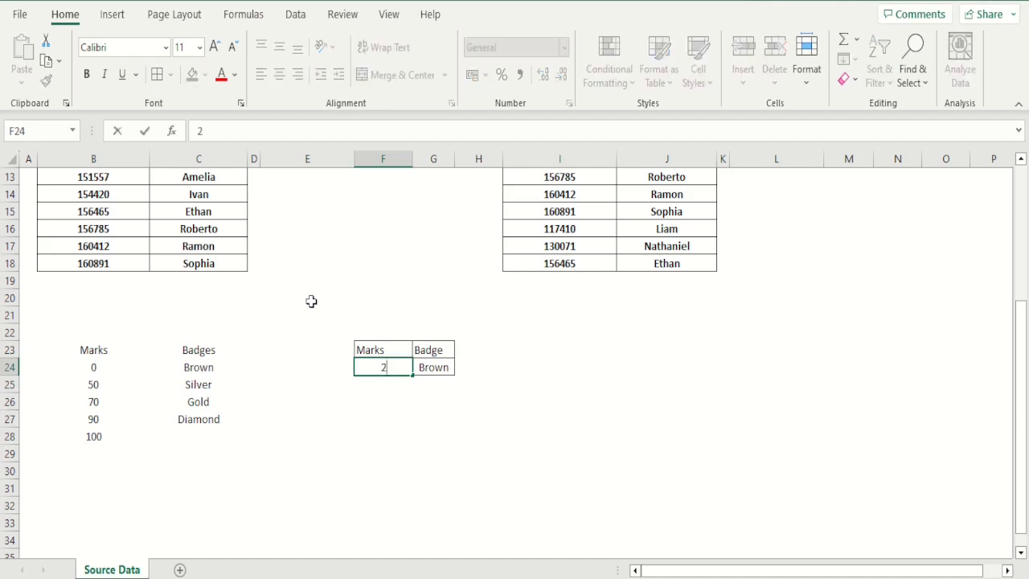
{"action": "type", "text": "5"}
{"action": "key", "text": "Return"}
{"action": "key", "text": "Up"}
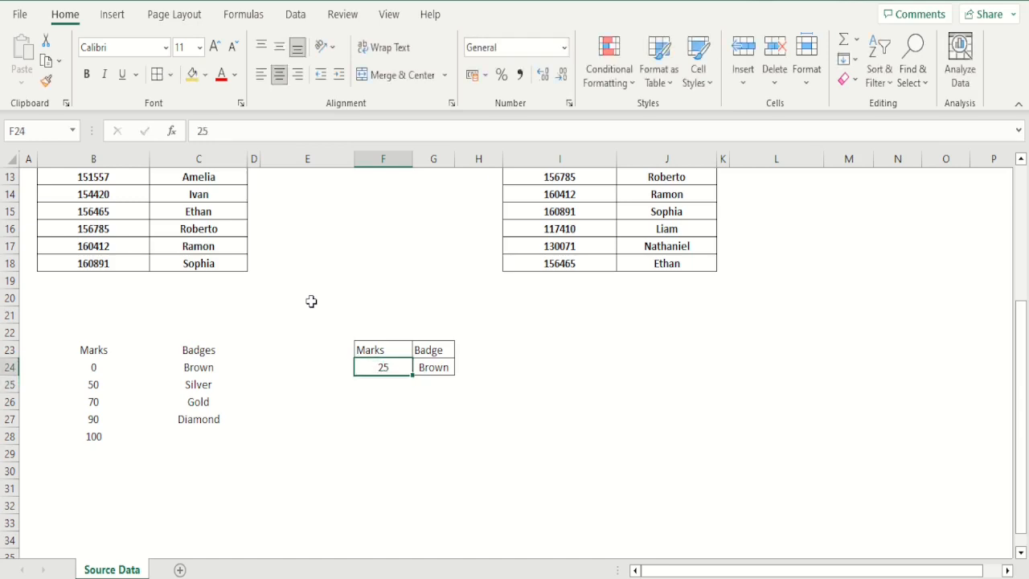
- Enter 49 and 50 in turn as the Marks value in F24 and check the Badge formula in G24
{"action": "type", "text": "49"}
{"action": "key", "text": "Return"}
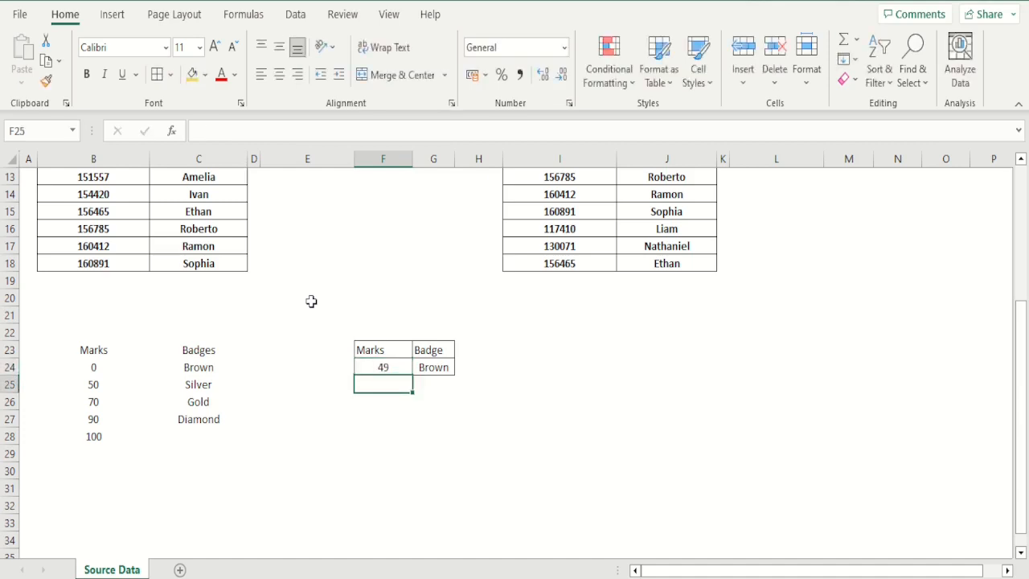
{"action": "key", "text": "Up"}
{"action": "type", "text": "50"}
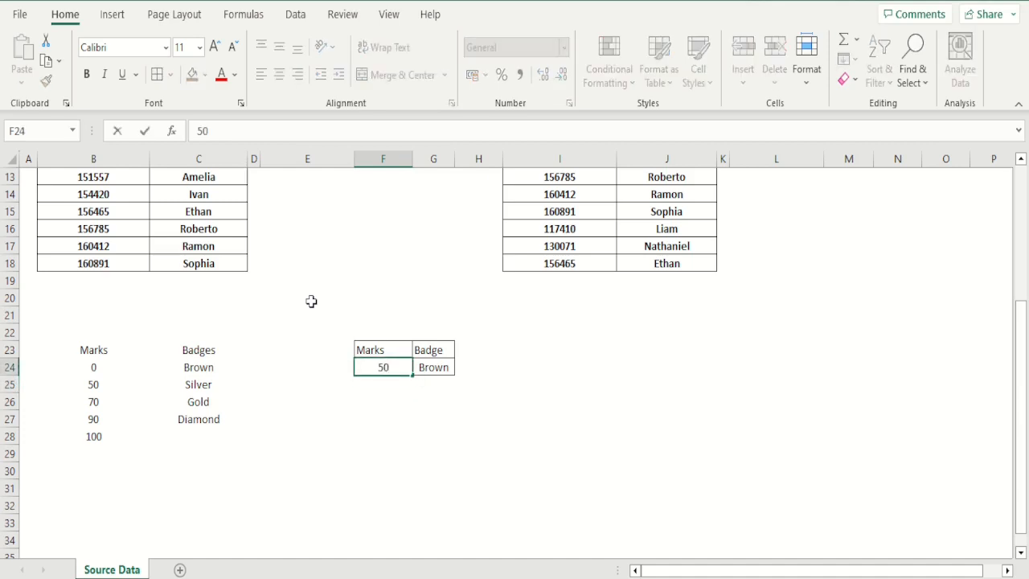
{"action": "key", "text": "Return"}
{"action": "key", "text": "Up"}
{"action": "key", "text": "Right"}
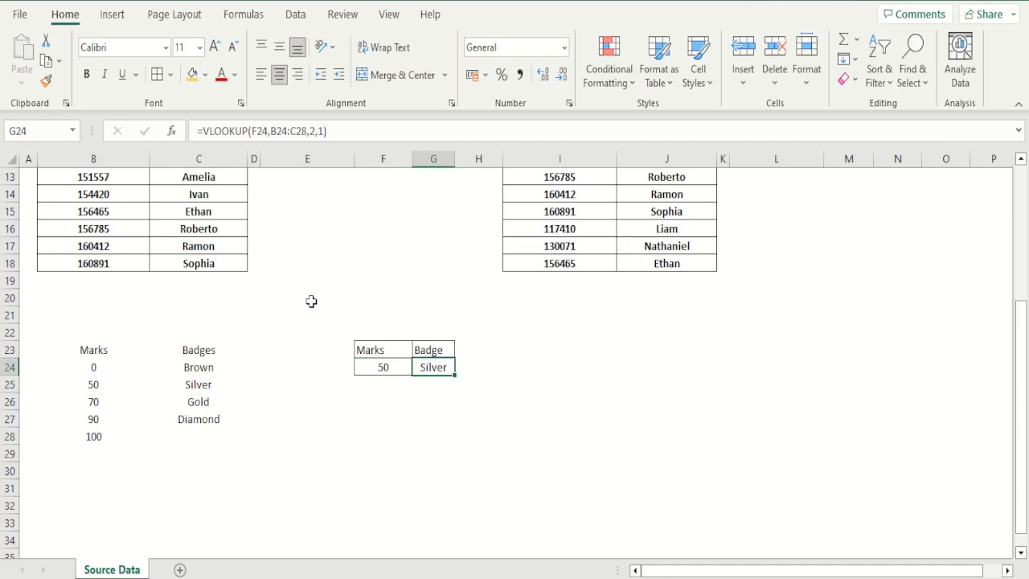
- Enter 69 and 70 in turn as the Marks value in F24 to test the Gold threshold
{"action": "key", "text": "Down"}
{"action": "key", "text": "Left"}
{"action": "key", "text": "Up"}
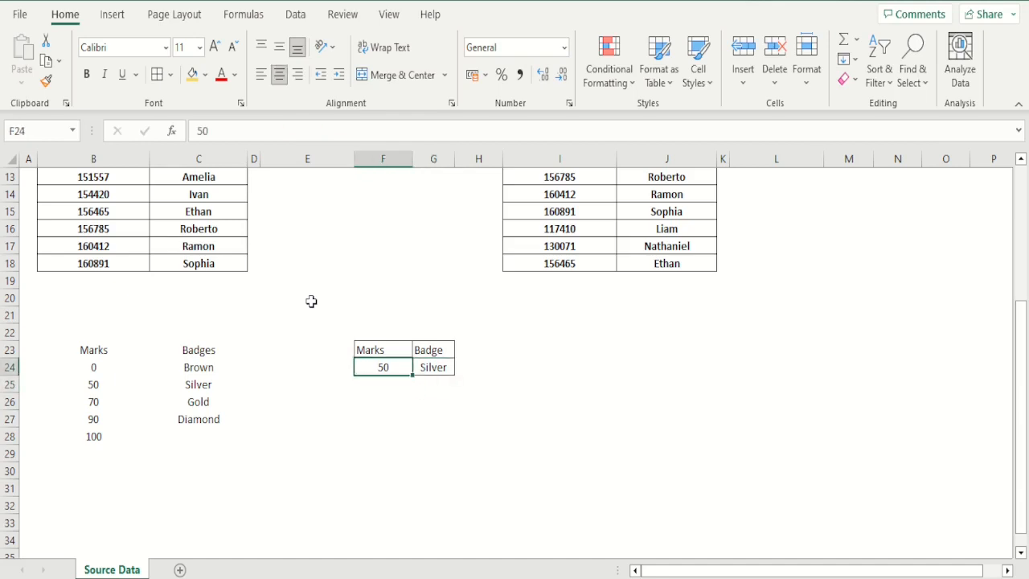
{"action": "type", "text": "69"}
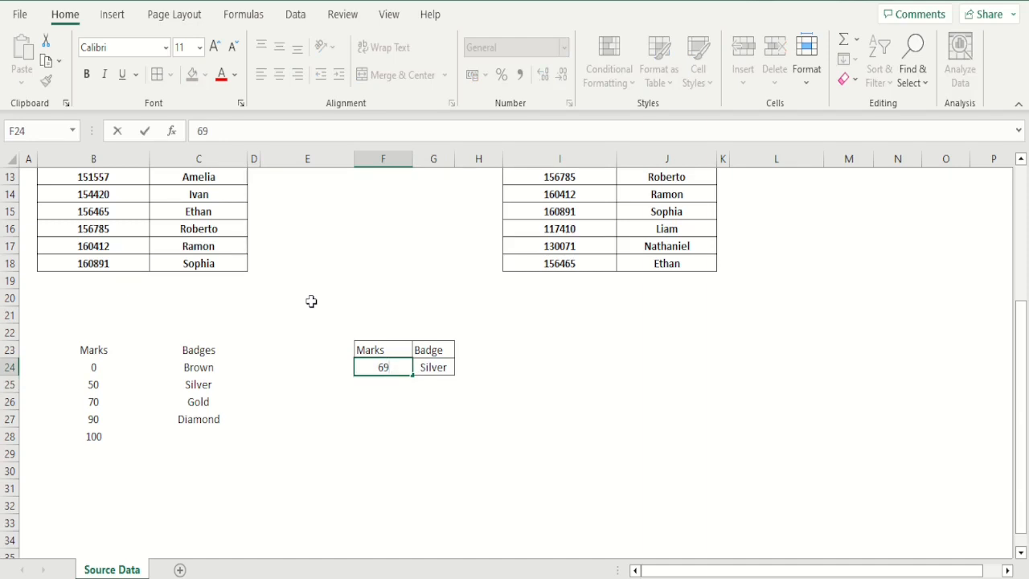
{"action": "key", "text": "Return"}
{"action": "key", "text": "Up"}
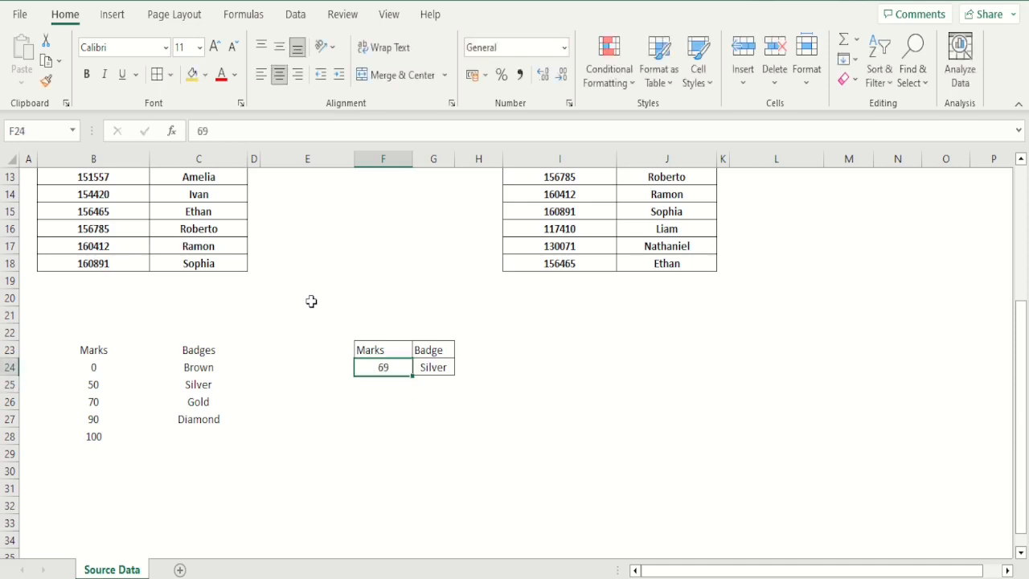
{"action": "type", "text": "70"}
{"action": "key", "text": "Return"}
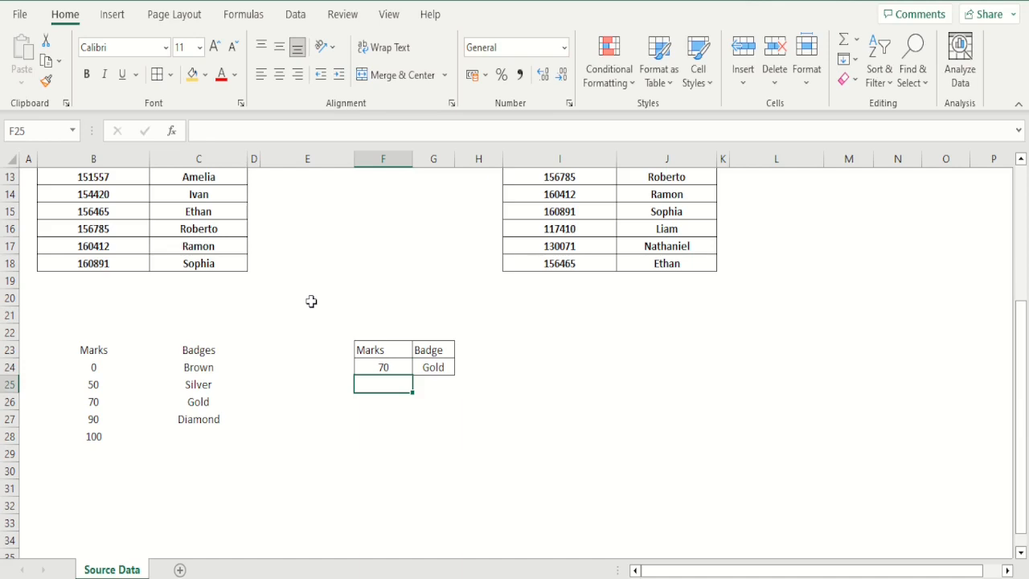
- Enter 90 and 93 in turn as the Marks value in F24 to test the Diamond range
{"action": "key", "text": "Up"}
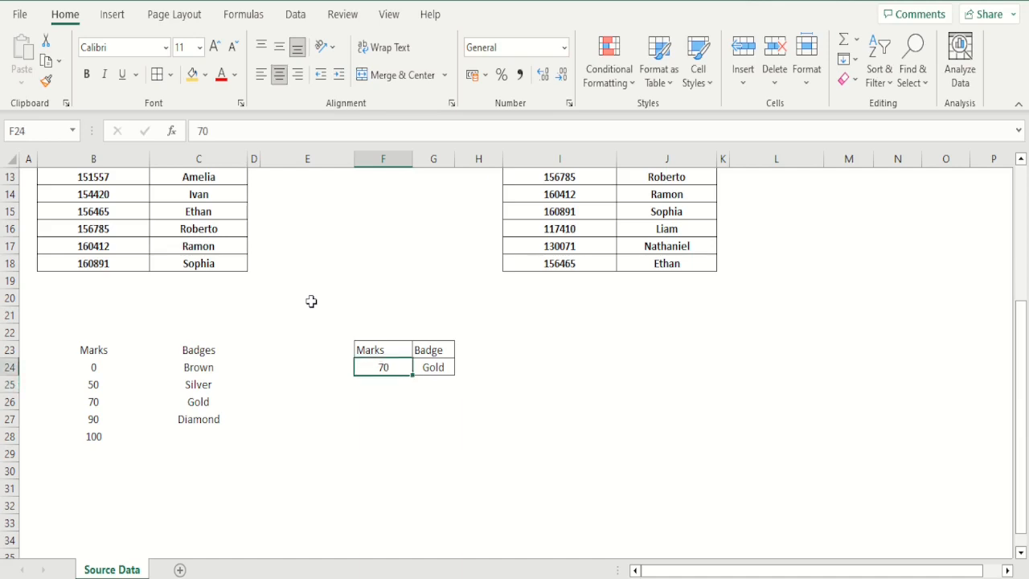
{"action": "type", "text": "90"}
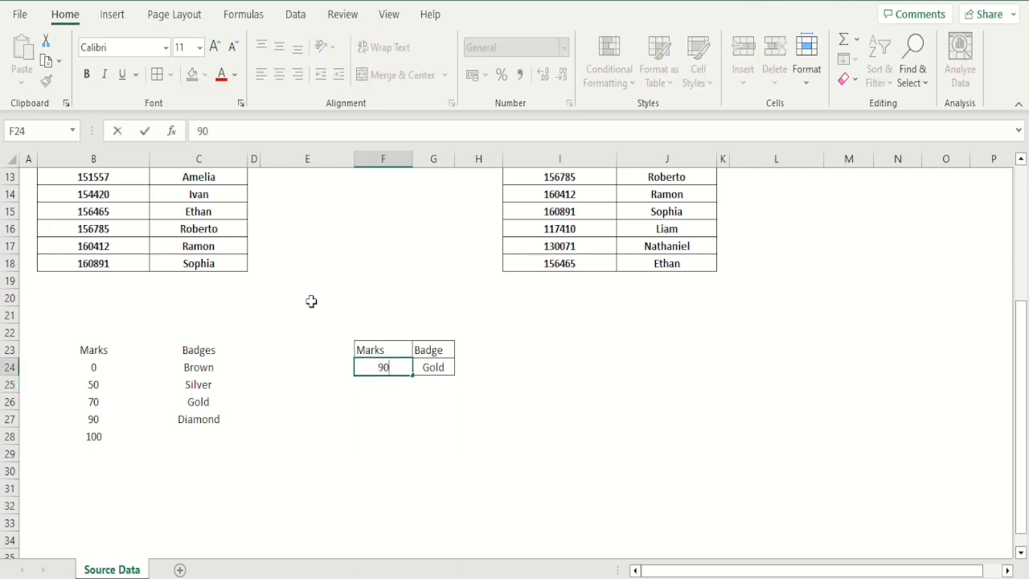
{"action": "key", "text": "Return"}
{"action": "key", "text": "Up"}
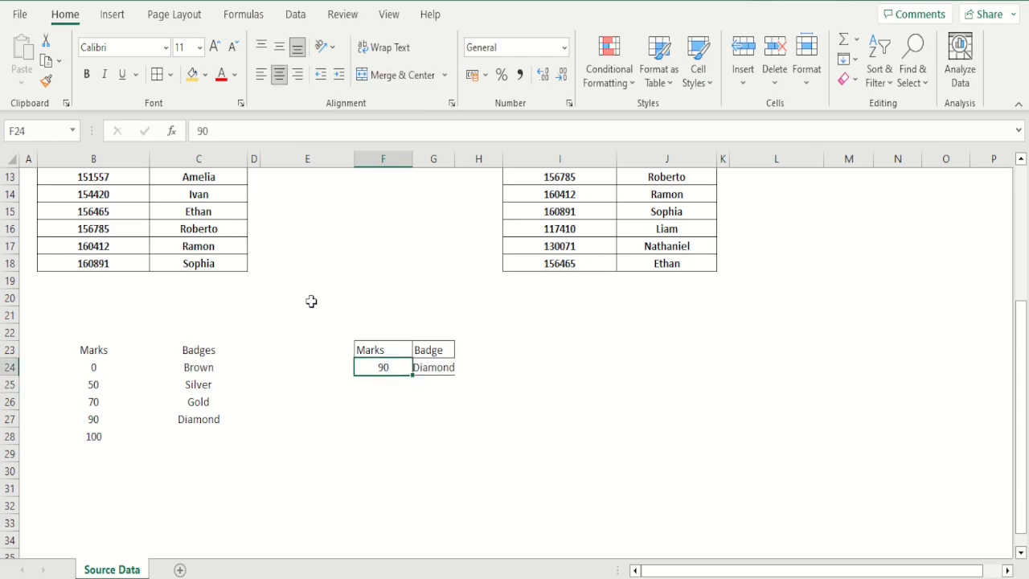
{"action": "type", "text": "93"}
{"action": "key", "text": "Return"}
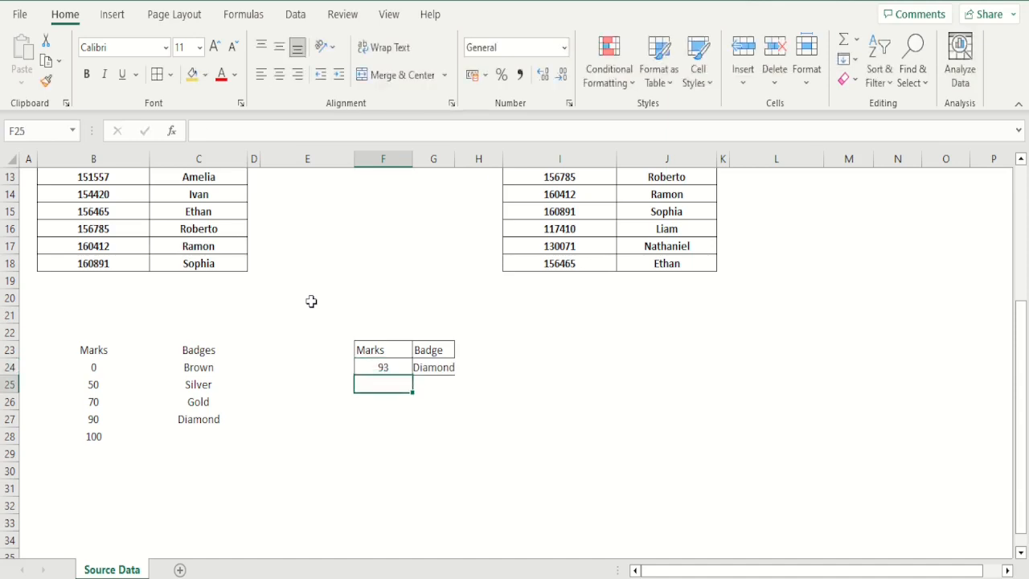
- Widen column G slightly so that the badge name fits inside its cell
{"action": "key", "text": "Up"}
{"action": "key", "text": "Right"}
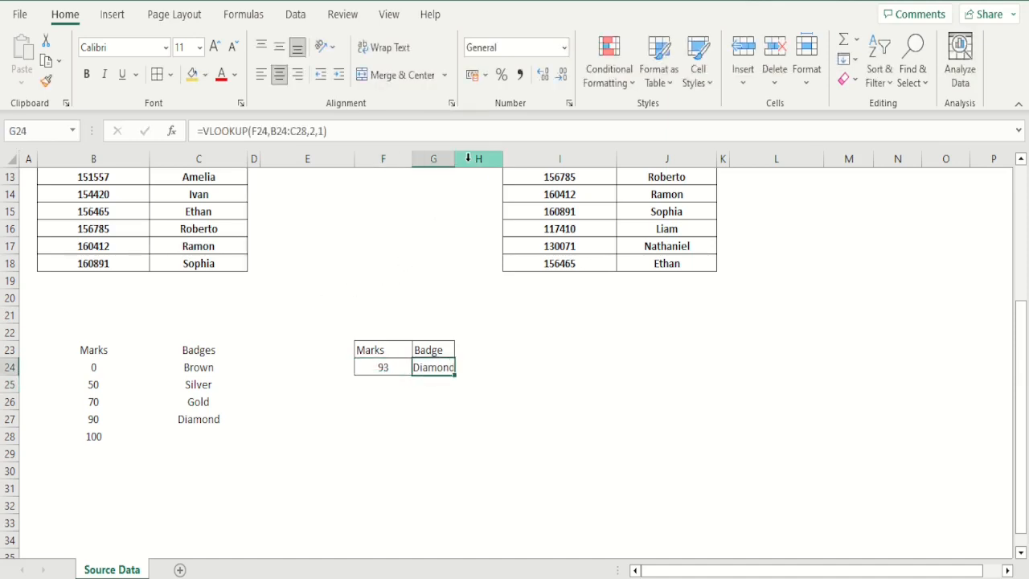
{"action": "left_click_drag", "start_coordinate": [454, 163], "coordinate": [464, 162]}
{"action": "left_click", "coordinate": [528, 368]}
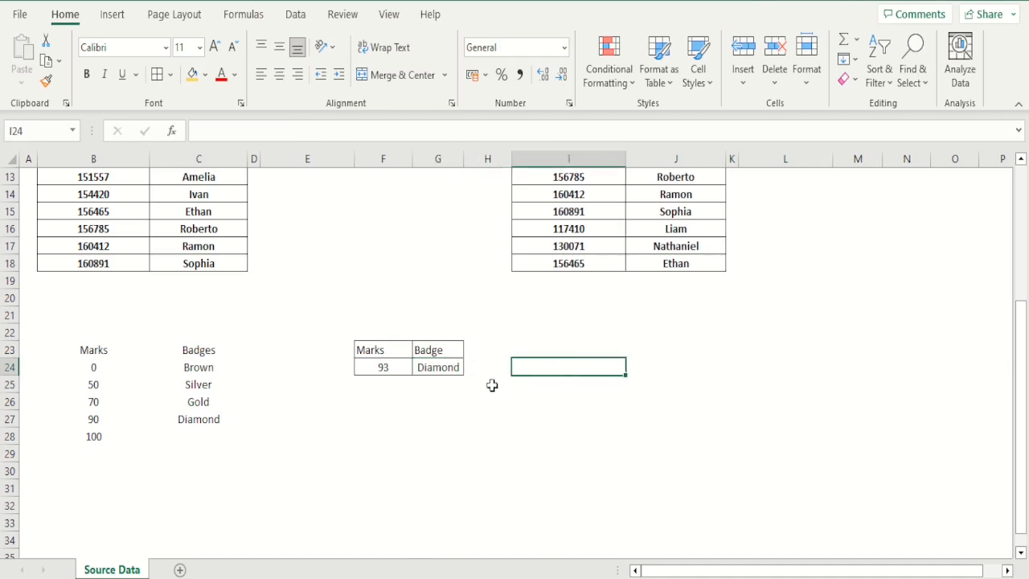
- Center the Badge and Marks headers in G23 and F23
{"action": "left_click", "coordinate": [438, 349]}
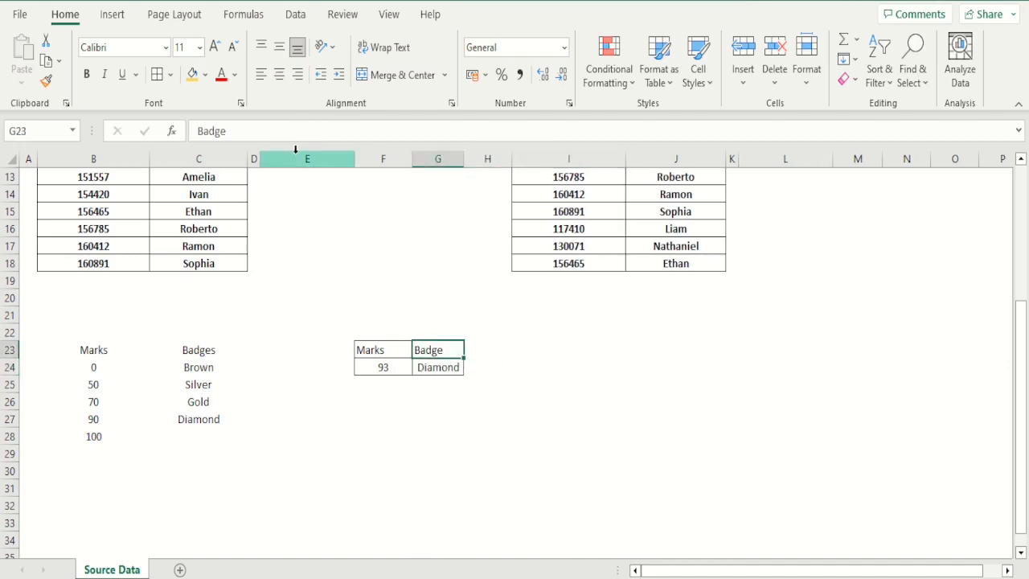
{"action": "left_click", "coordinate": [279, 75]}
{"action": "key", "text": "Left"}
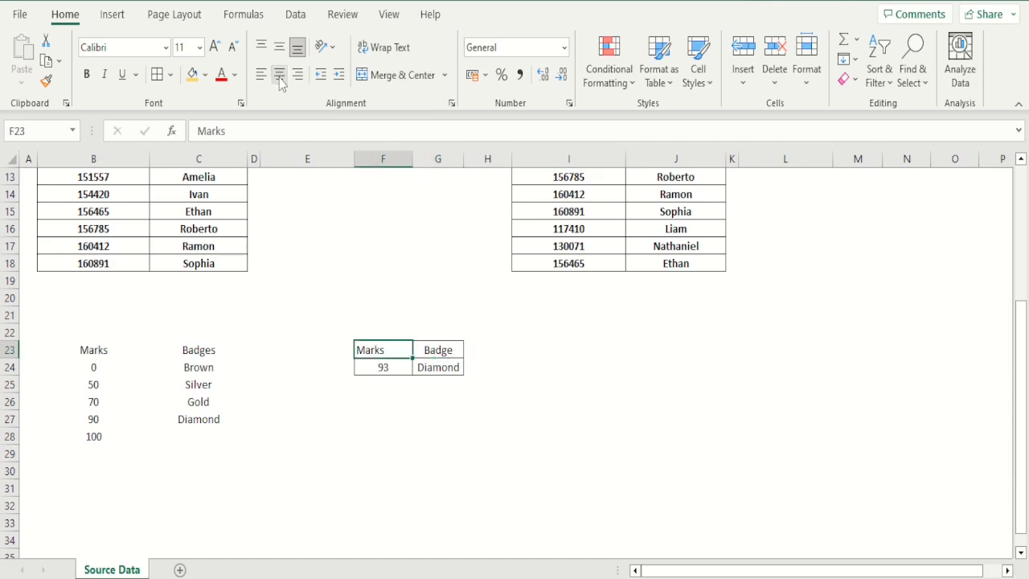
{"action": "left_click", "coordinate": [279, 75]}
{"action": "left_click", "coordinate": [615, 414]}
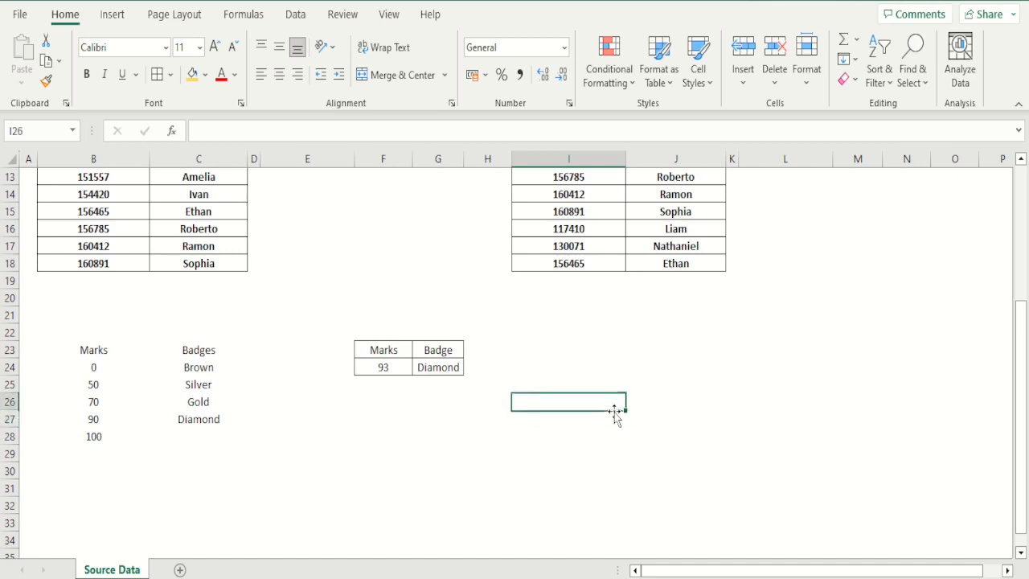
- Examine the VLOOKUP in G24 and its Marks value against the 90 and 100 rows of the badge table
{"action": "key", "text": "Left"}
{"action": "key", "text": "Left"}
{"action": "key", "text": "Up"}
{"action": "key", "text": "Up"}
{"action": "key", "text": "Up"}
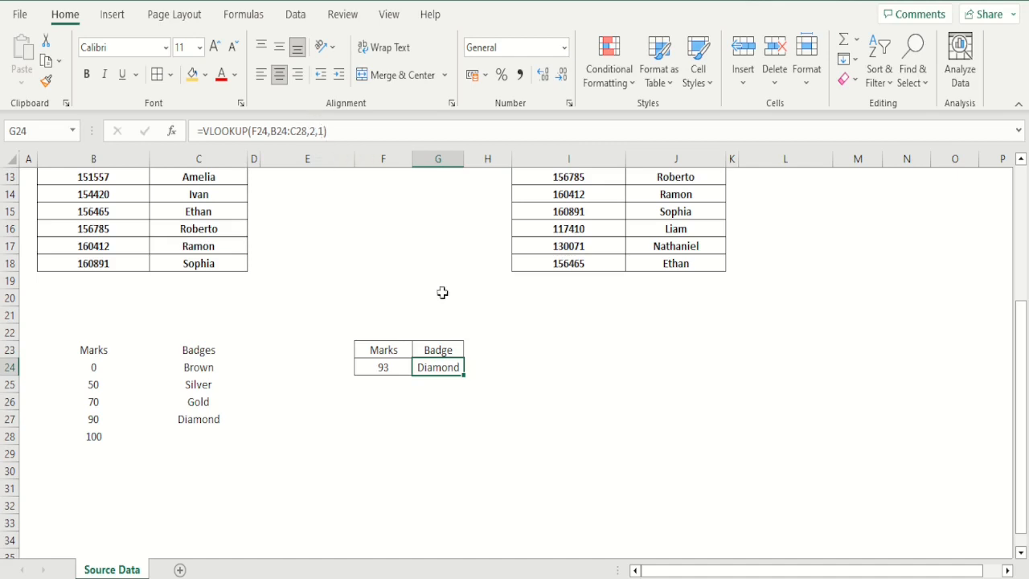
{"action": "left_click", "coordinate": [538, 415]}
{"action": "left_click", "coordinate": [453, 367]}
{"action": "left_click", "coordinate": [393, 368]}
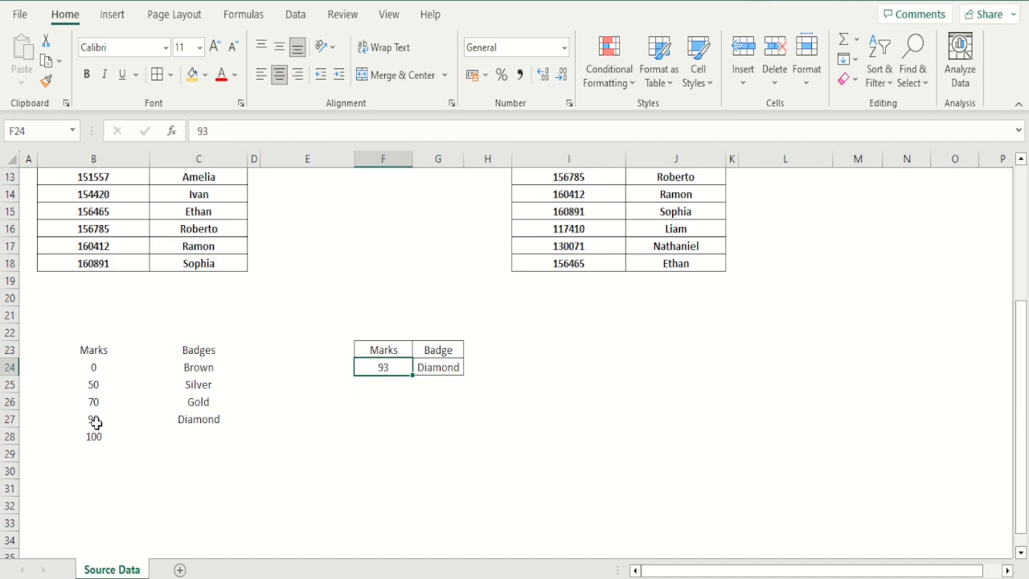
{"action": "left_click_drag", "start_coordinate": [95, 421], "coordinate": [162, 435]}
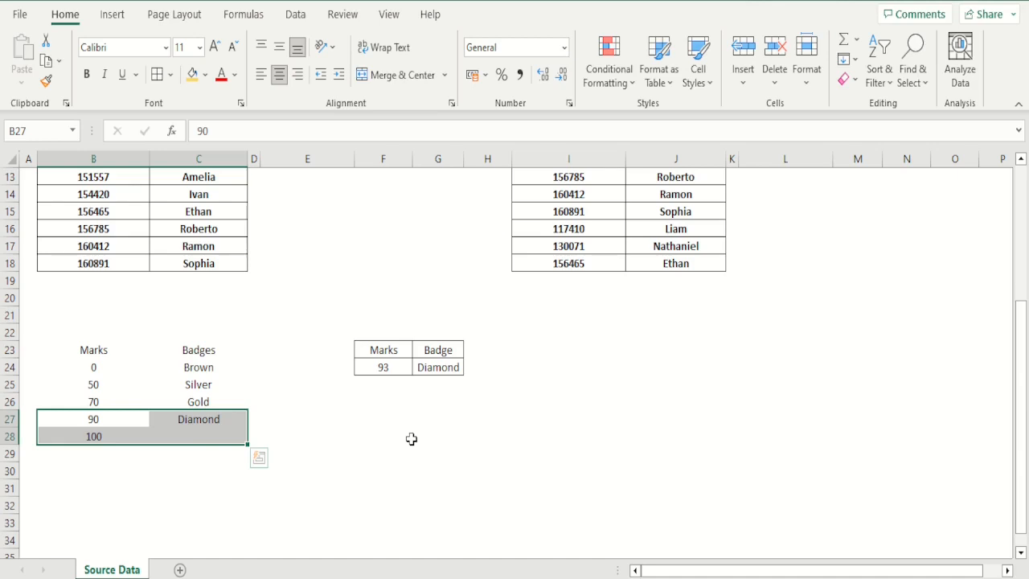
- Clear the Marks value in F24 and enter 75 instead
{"action": "left_click", "coordinate": [397, 368]}
{"action": "key", "text": "Delete"}
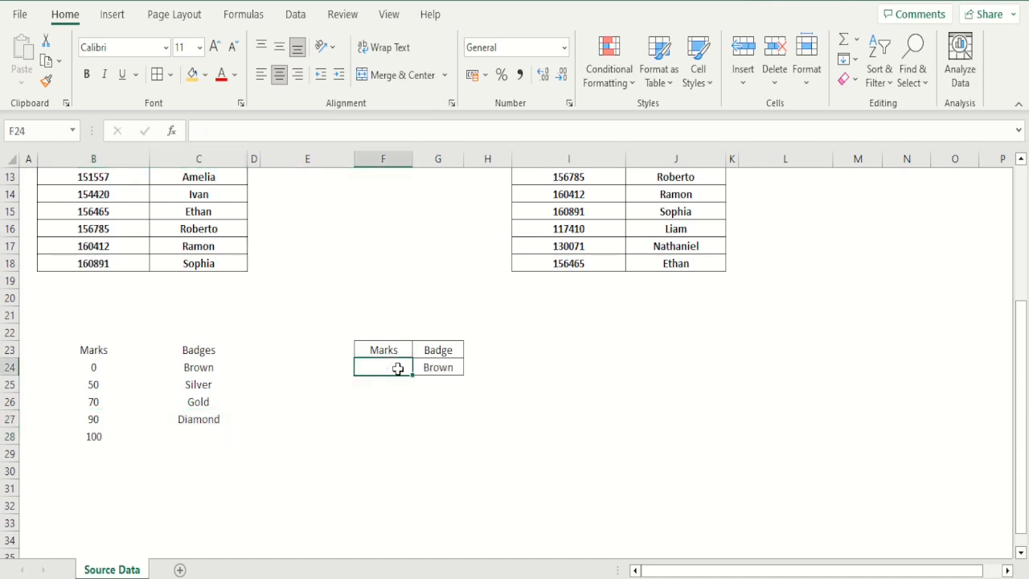
{"action": "type", "text": "75"}
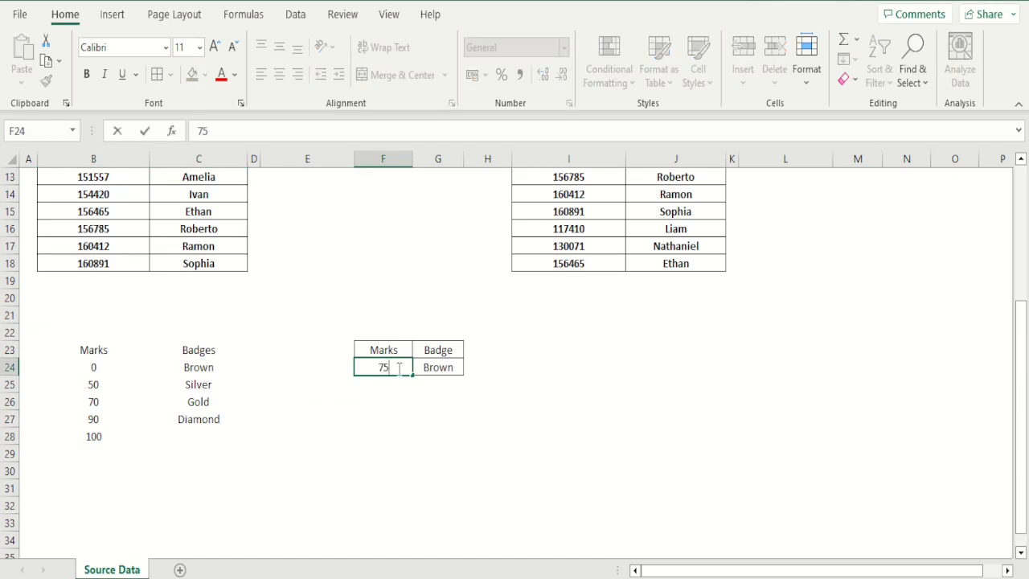
{"action": "key", "text": "Return"}
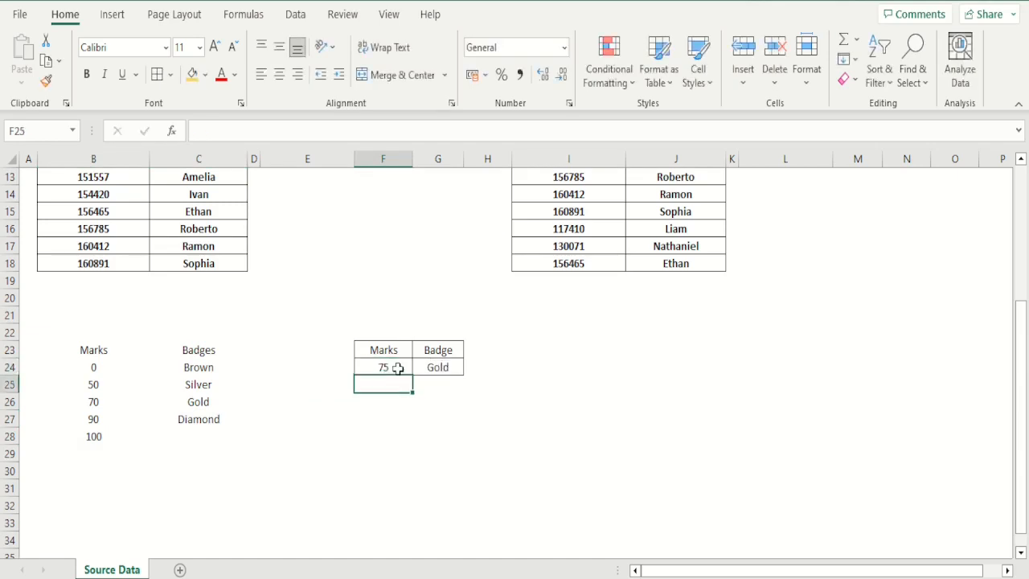
- Compare the 70 and 90 rows in the Marks column to see which range the F24 value falls into
{"action": "key", "text": "Down"}
{"action": "key", "text": "Left"}
{"action": "key", "text": "Left"}
{"action": "key", "text": "Left"}
{"action": "key", "text": "Left"}
{"action": "key", "text": "Left"}
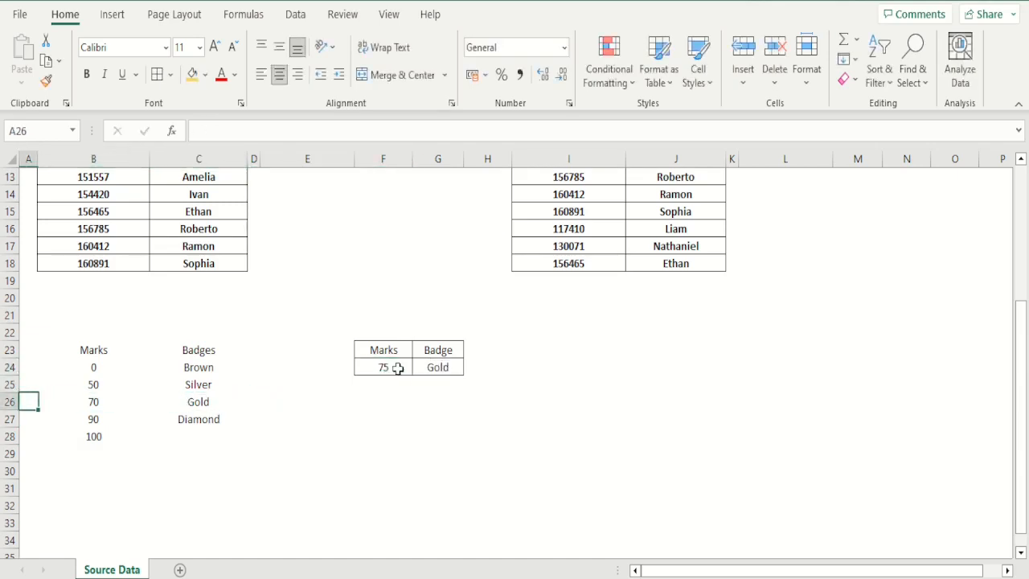
{"action": "key", "text": "Right"}
{"action": "key", "text": "Right"}
{"action": "key", "text": "Right"}
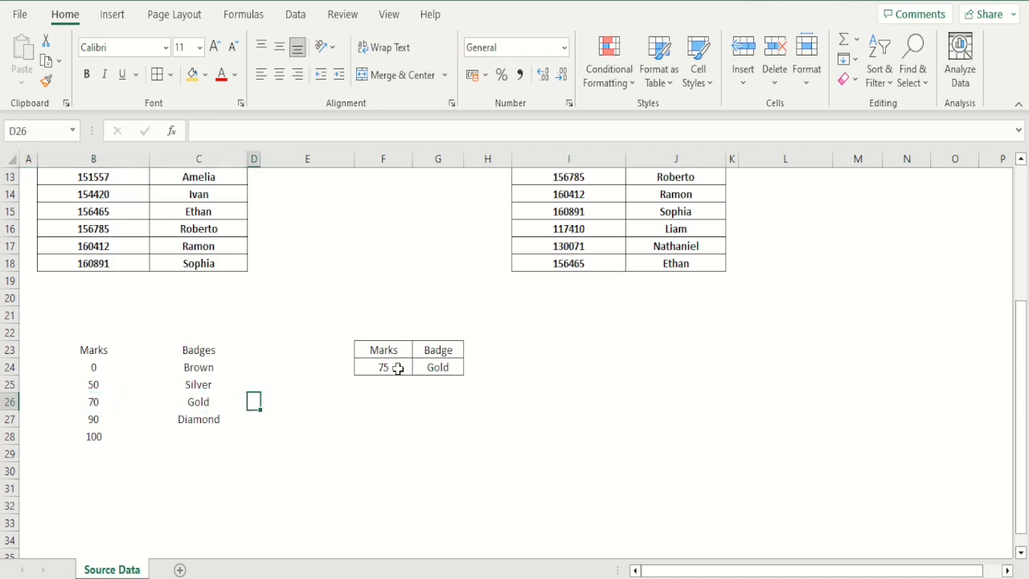
{"action": "key", "text": "Left"}
{"action": "key", "text": "Left"}
{"action": "key", "text": "Left"}
{"action": "key", "text": "Right"}
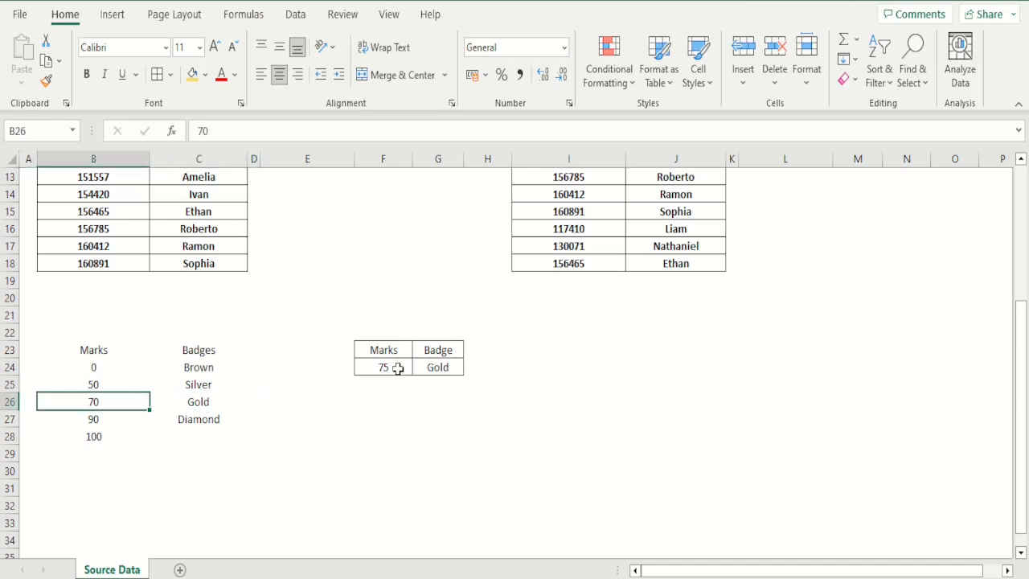
{"action": "key", "text": "Down"}
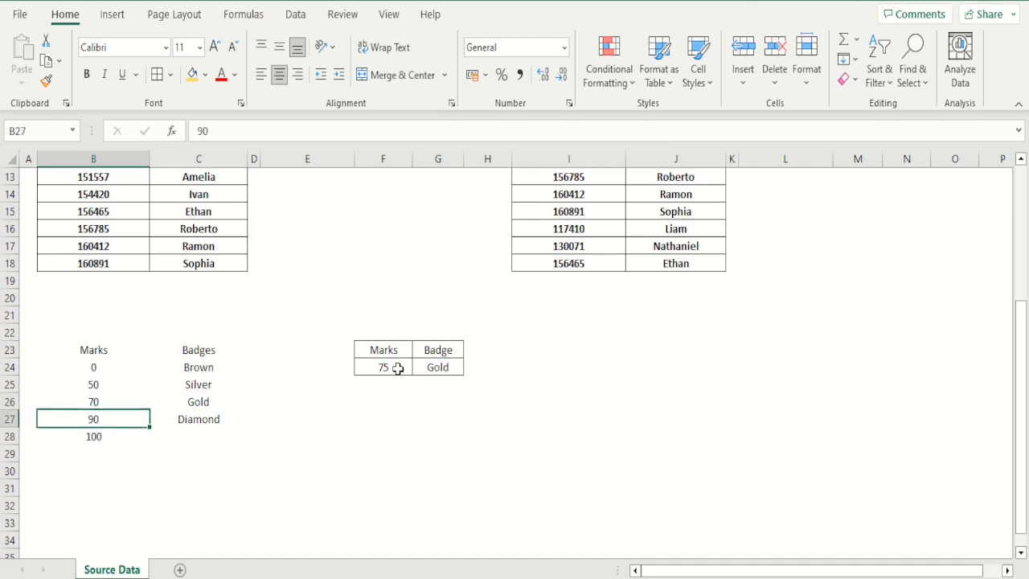
{"action": "key", "text": "Up"}
{"action": "key", "text": "Down"}
{"action": "key", "text": "Up"}
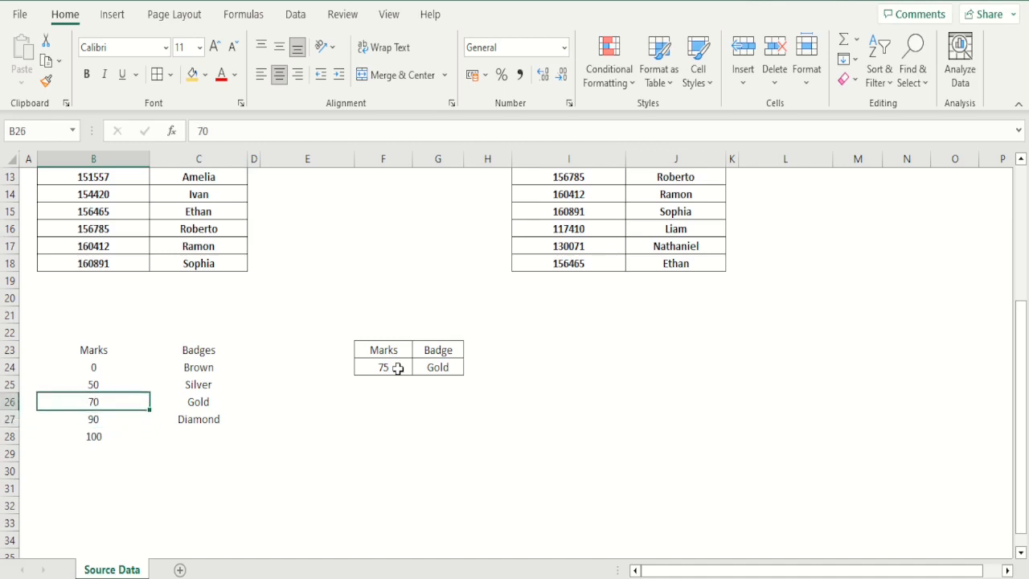
{"action": "key", "text": "Down"}
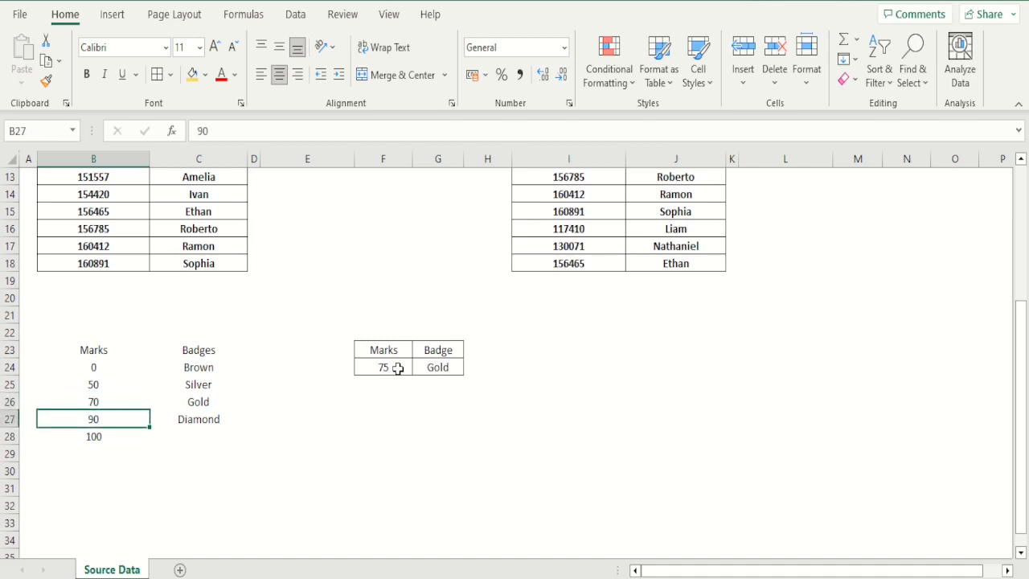
{"action": "key", "text": "Up"}
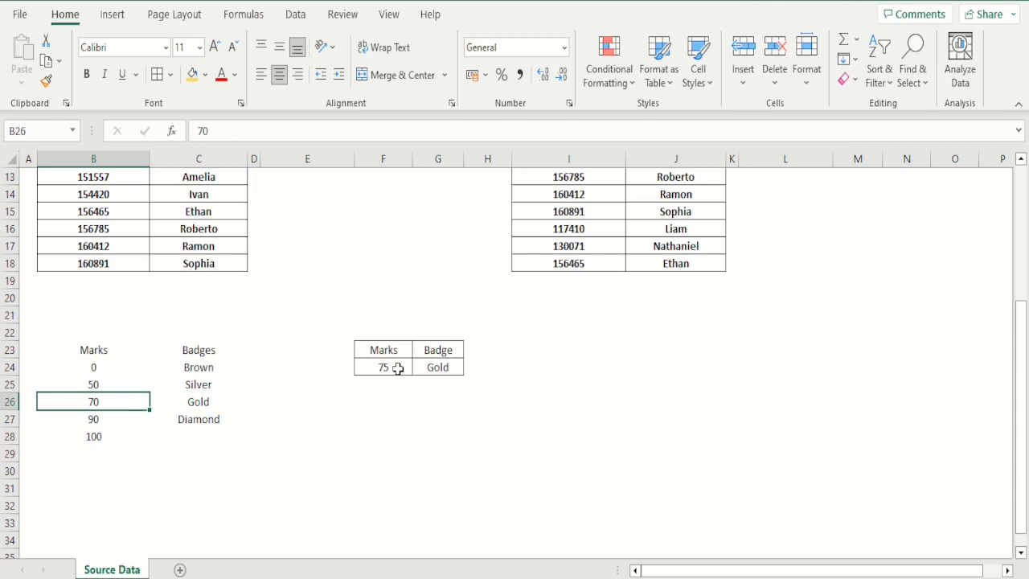
- Check the badge in C26 against the VLOOKUP result in G24
{"action": "key", "text": "Right"}
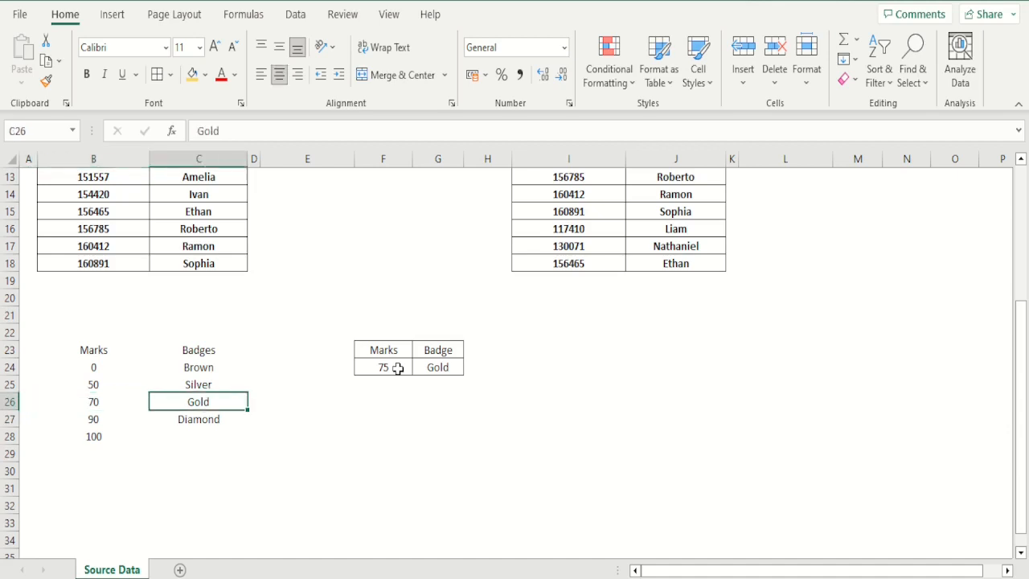
{"action": "key", "text": "Right"}
{"action": "key", "text": "Right"}
{"action": "key", "text": "Right"}
{"action": "key", "text": "Right"}
{"action": "key", "text": "Up"}
{"action": "key", "text": "Up"}
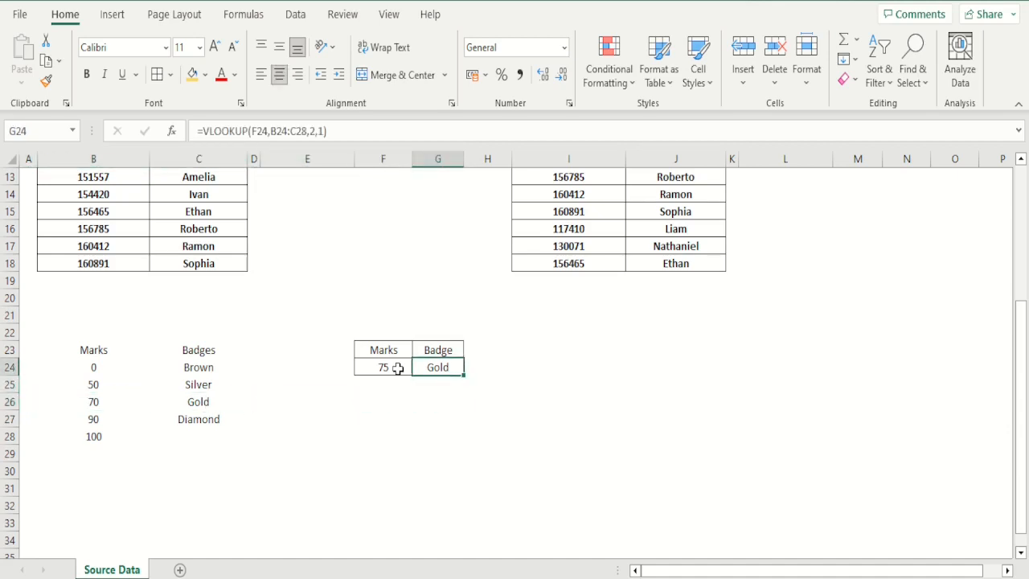
{"action": "key", "text": "Down"}
{"action": "key", "text": "Down"}
{"action": "key", "text": "Down"}
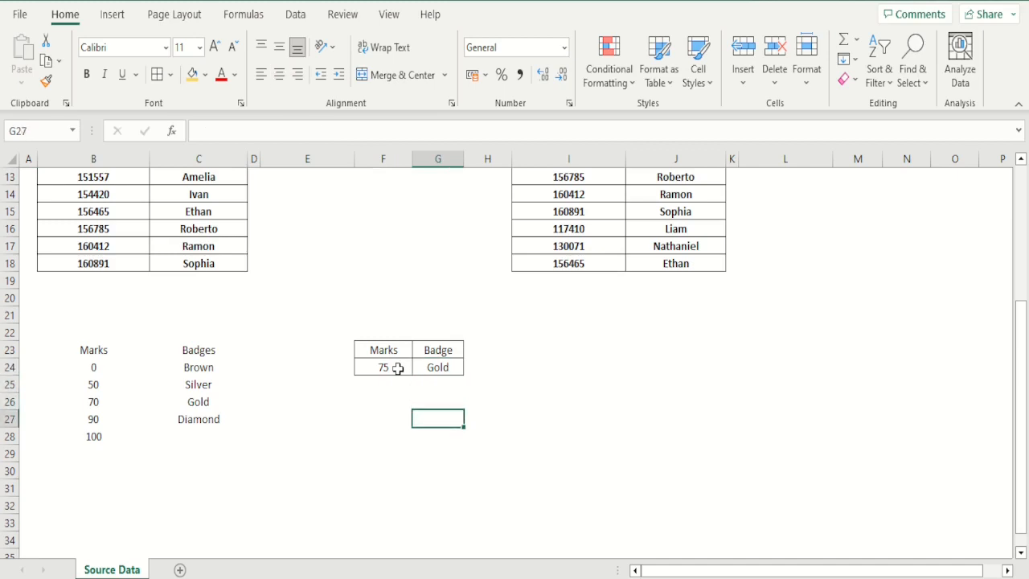